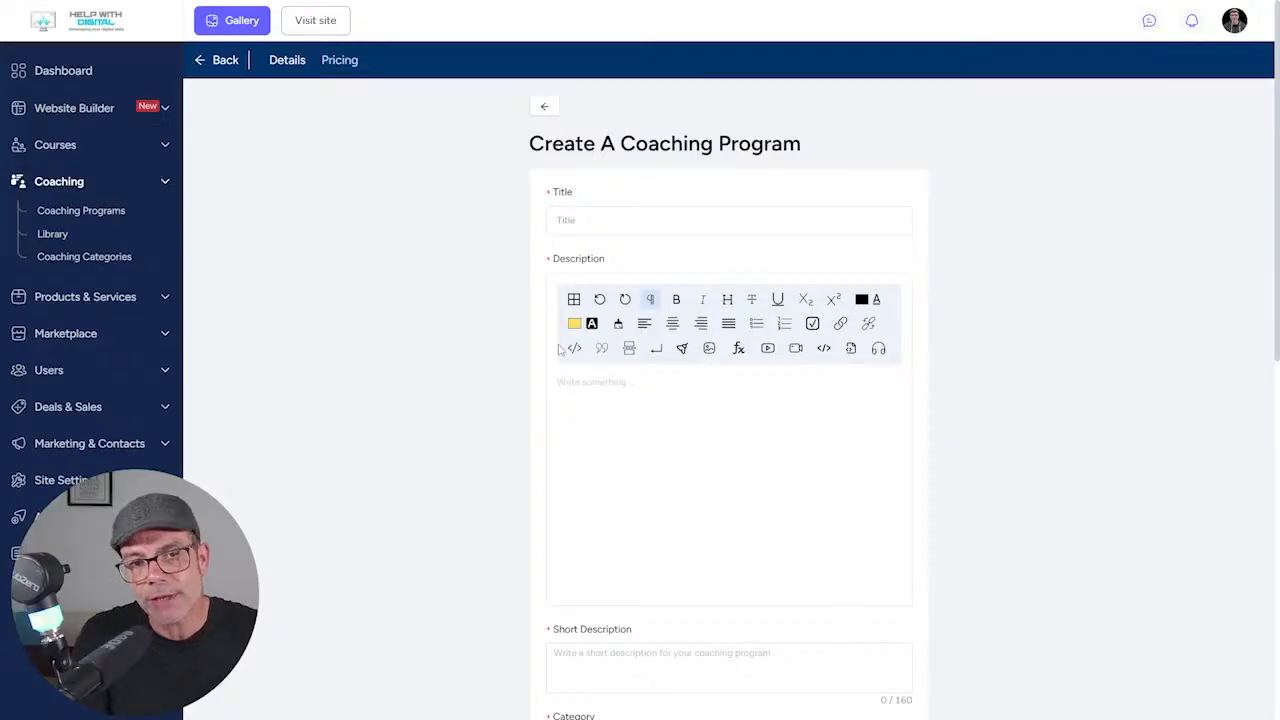
Title the new coaching program "Podcast and Social Excellence"
left_click(715, 232)
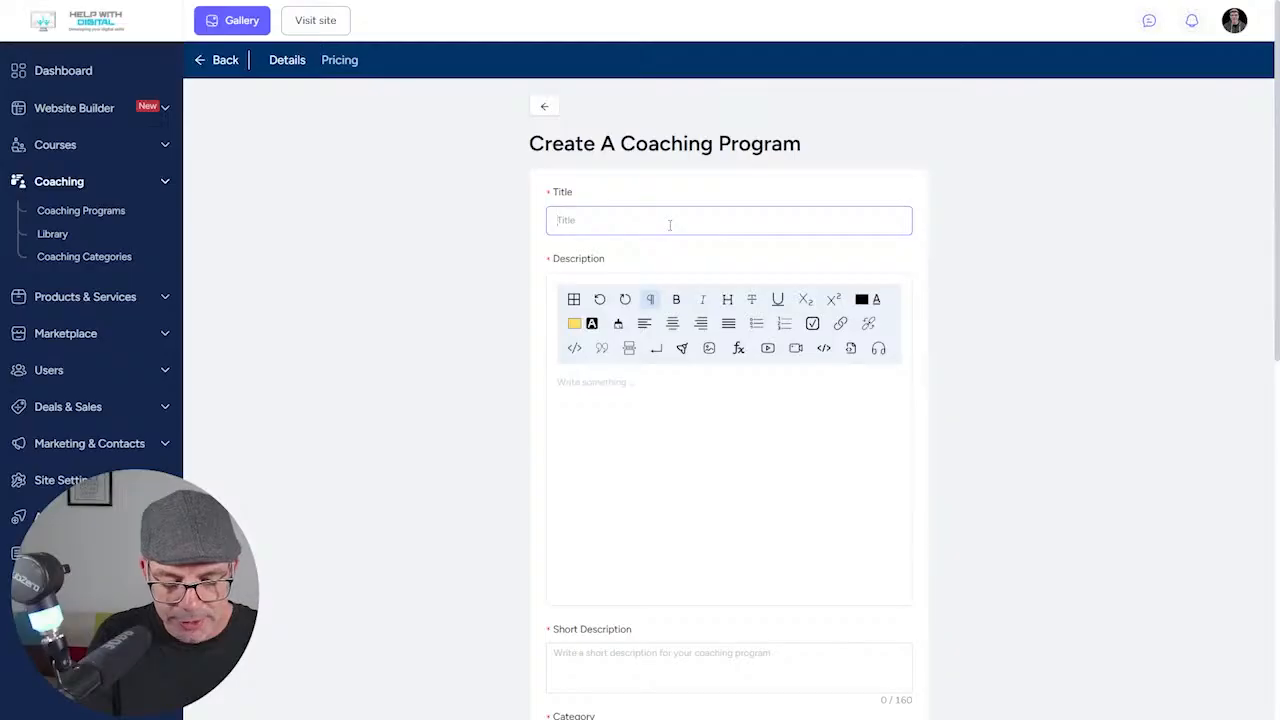
type("Podcast and Social Excellence")
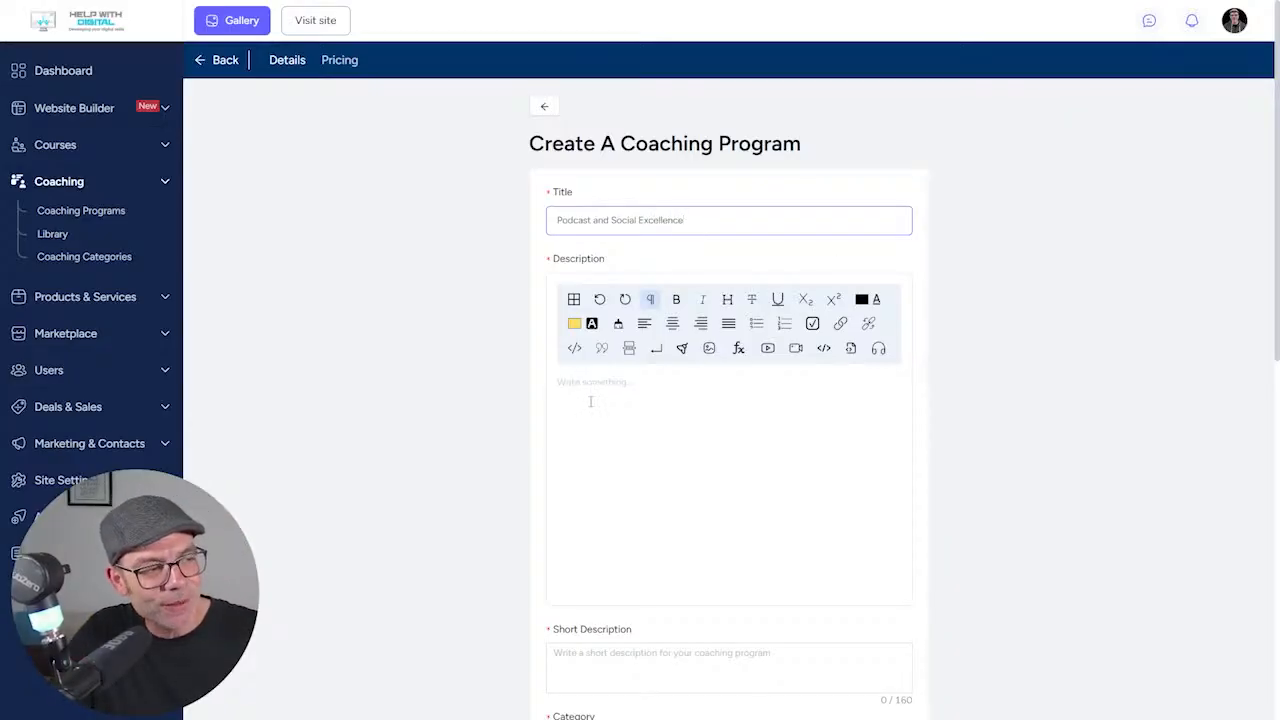
Begin the description with "In this coaching programme, which lasts for four weeks, our focus will be on fulfilling the following two outcomes."
left_click(590, 402)
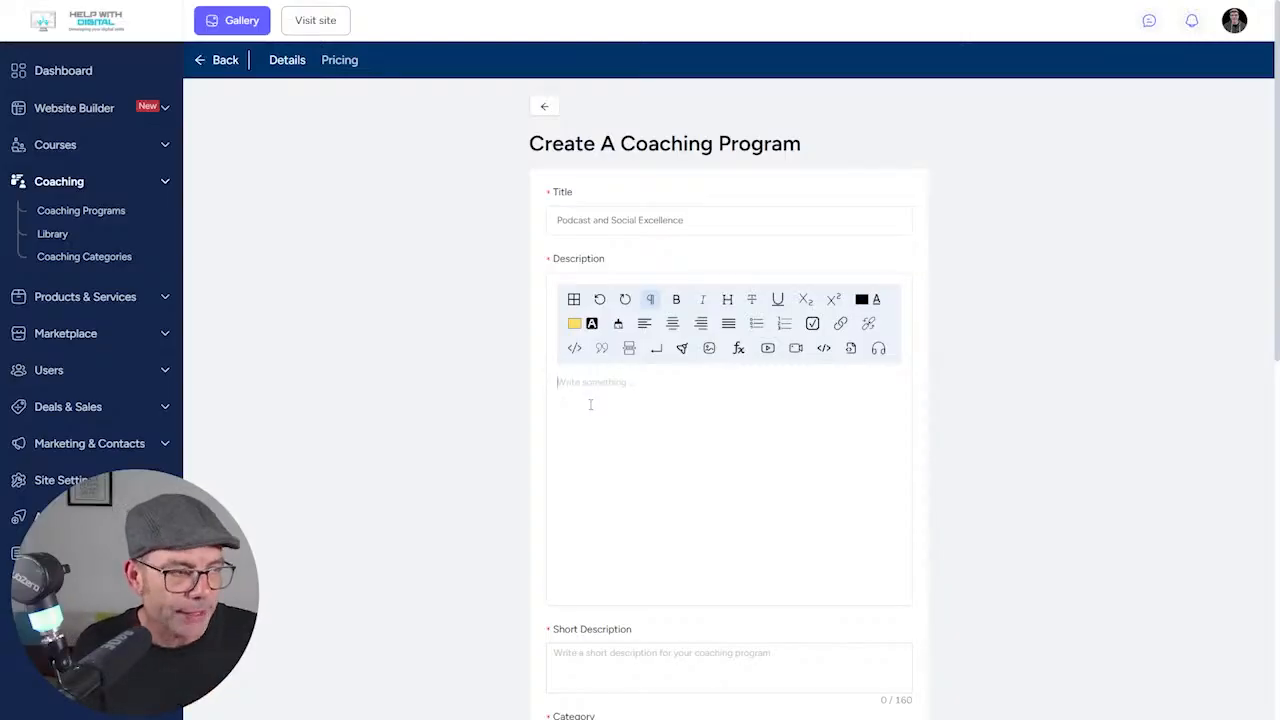
type("In")
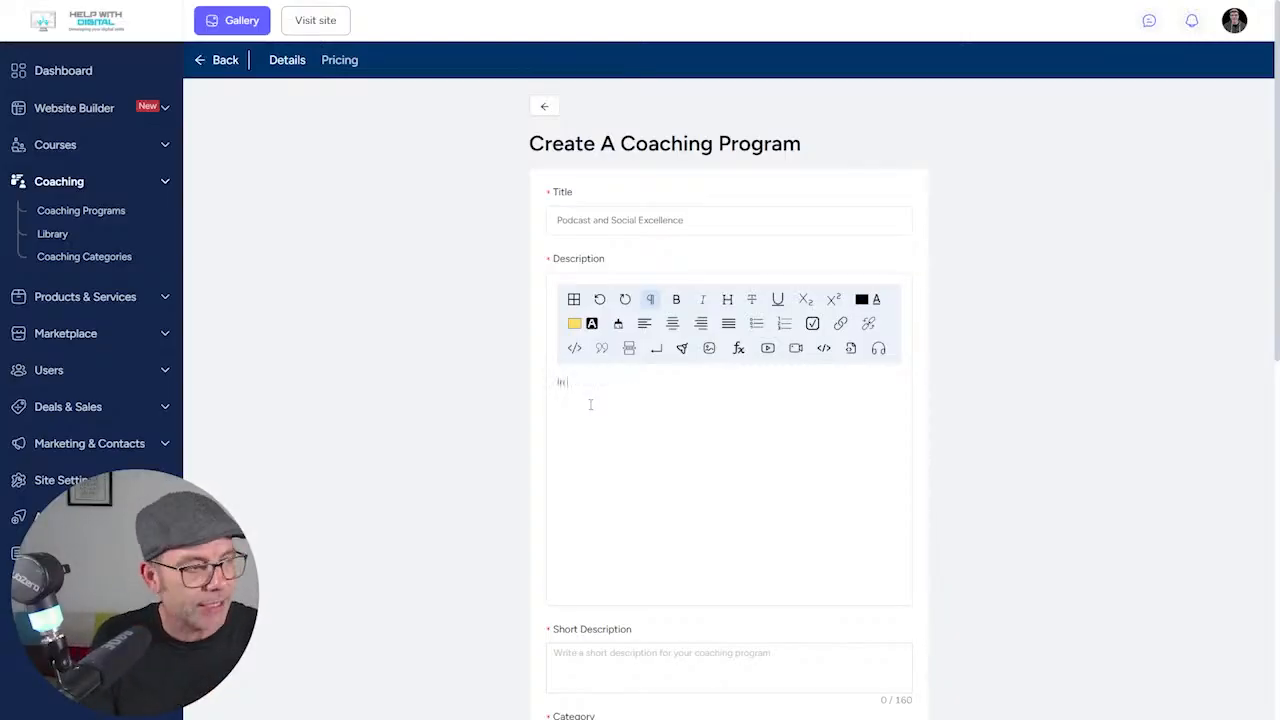
type(" this coaching rpogramme, which l")
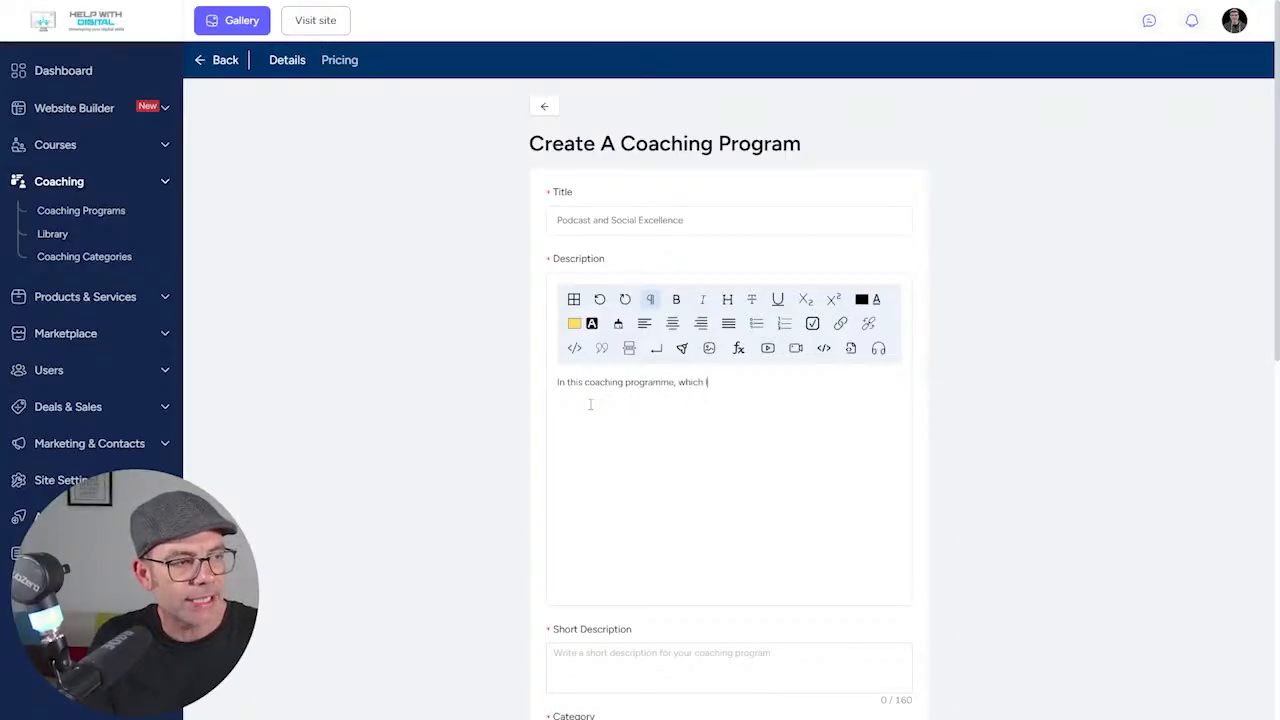
type("asts for four weeks, your")
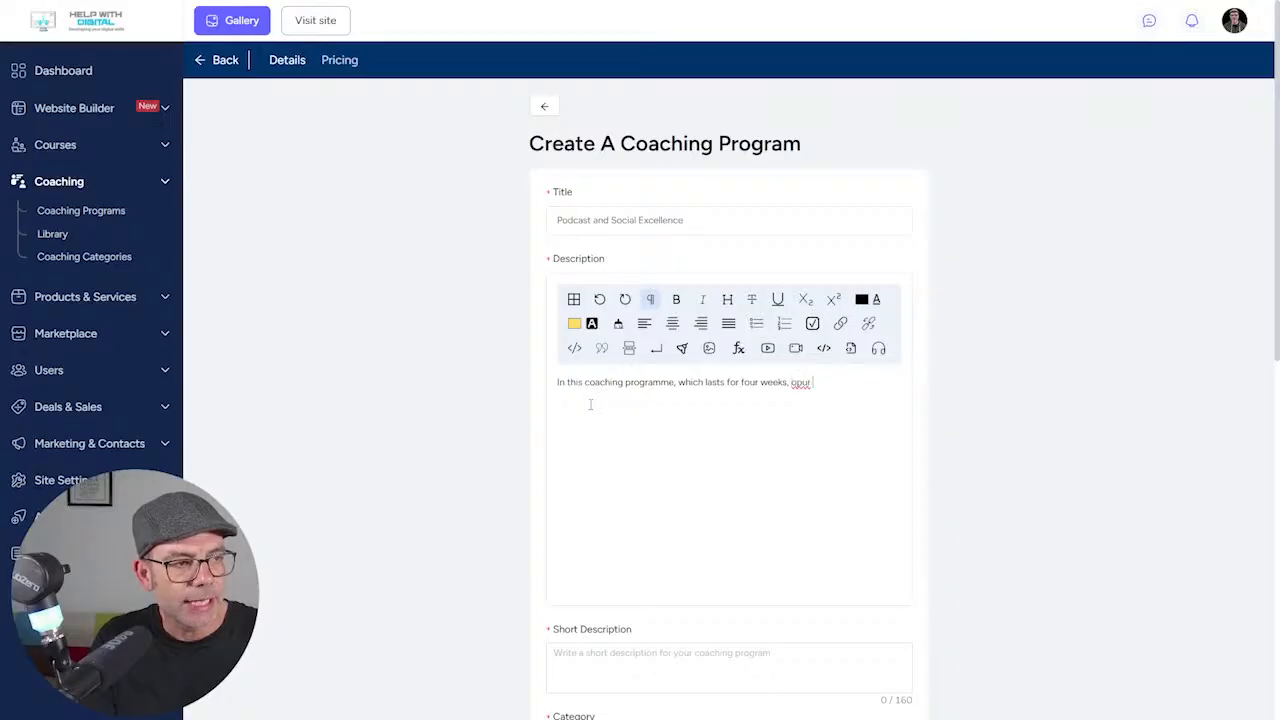
type(" focus,")
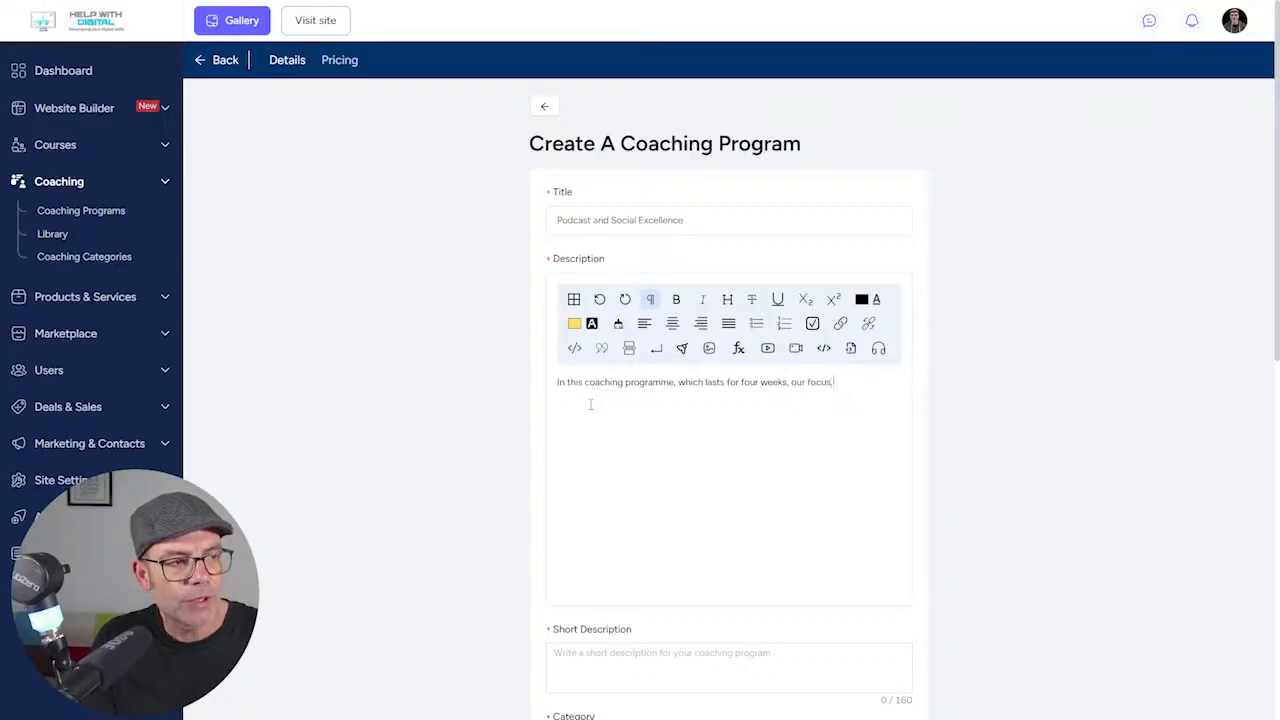
type(" will be on fullilling the")
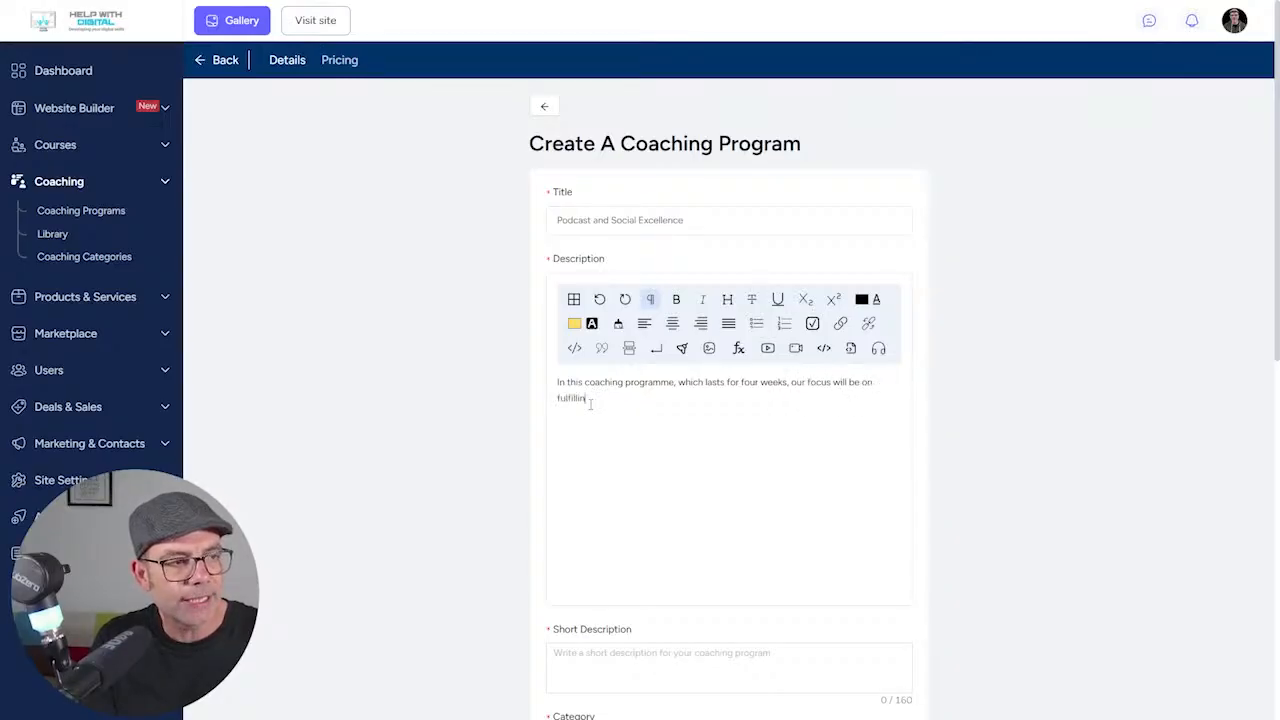
type(" following")
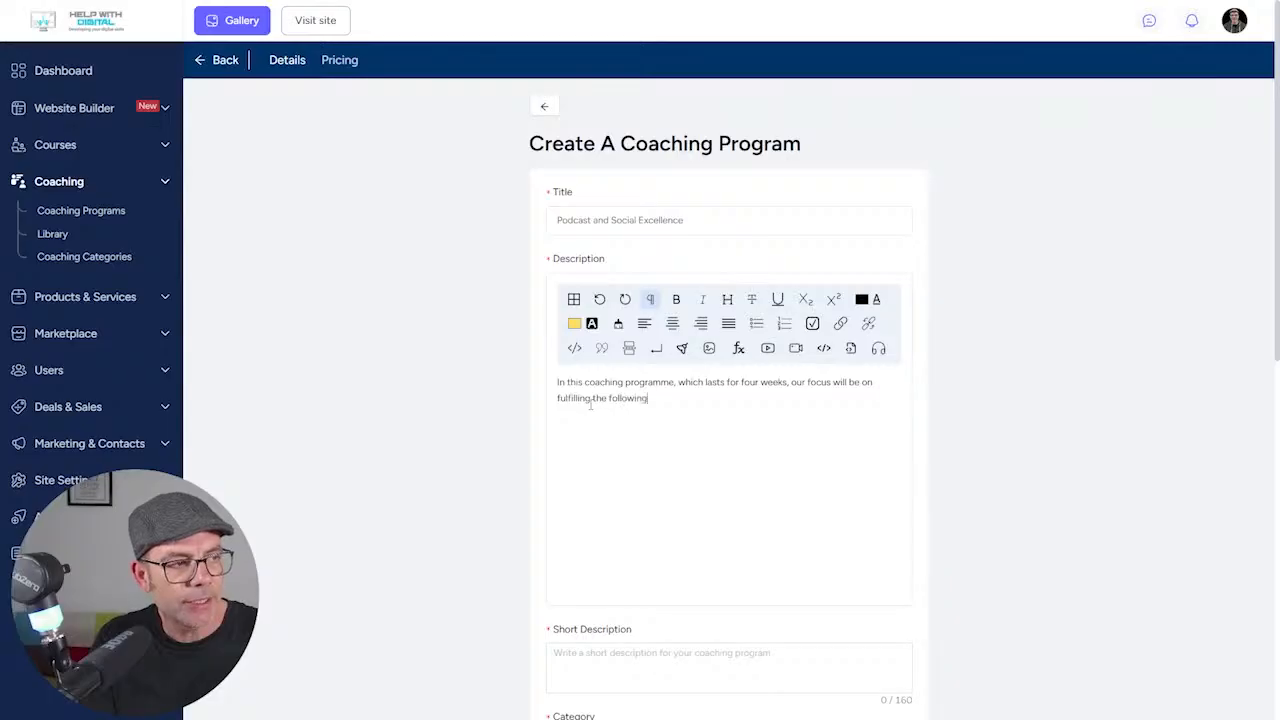
type(" two outcomes.")
key("Return")
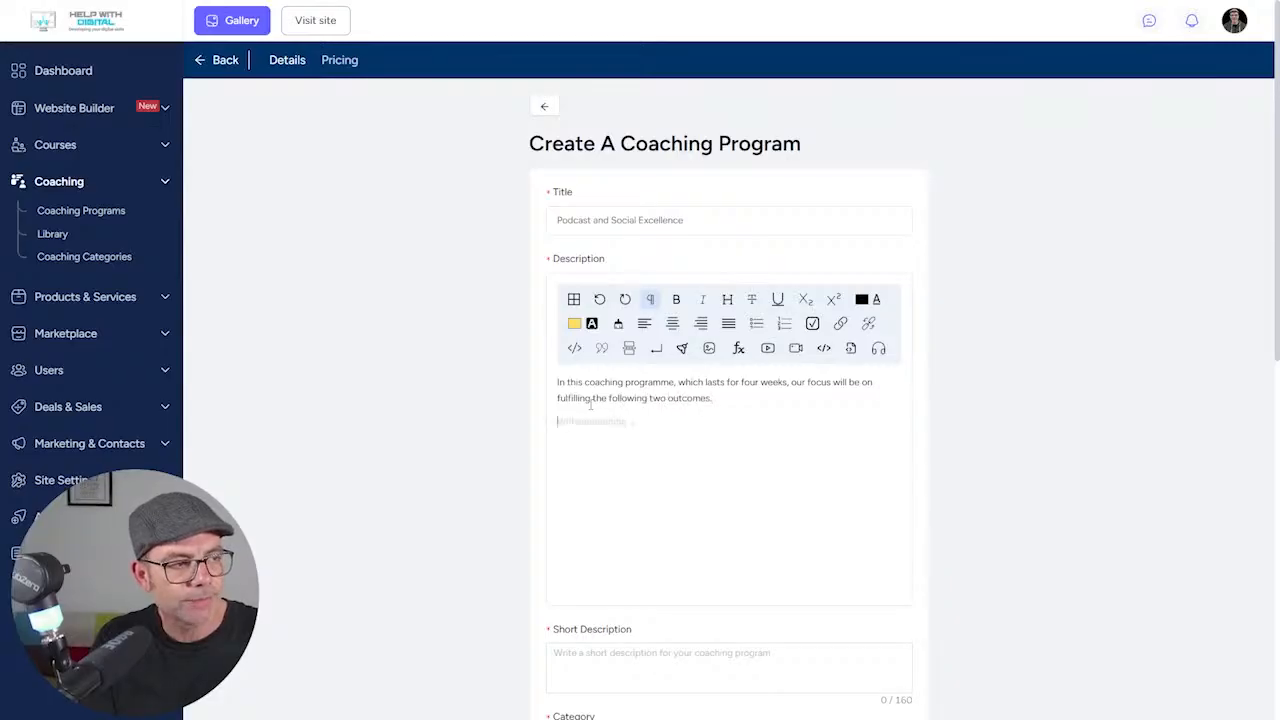
Add numbered outcome 1: "You will develop your knowledge, confidence and skills in organic social media marketing and be posting regular highly engaging content."
key("Return")
type("1. You will develop your knowledge")
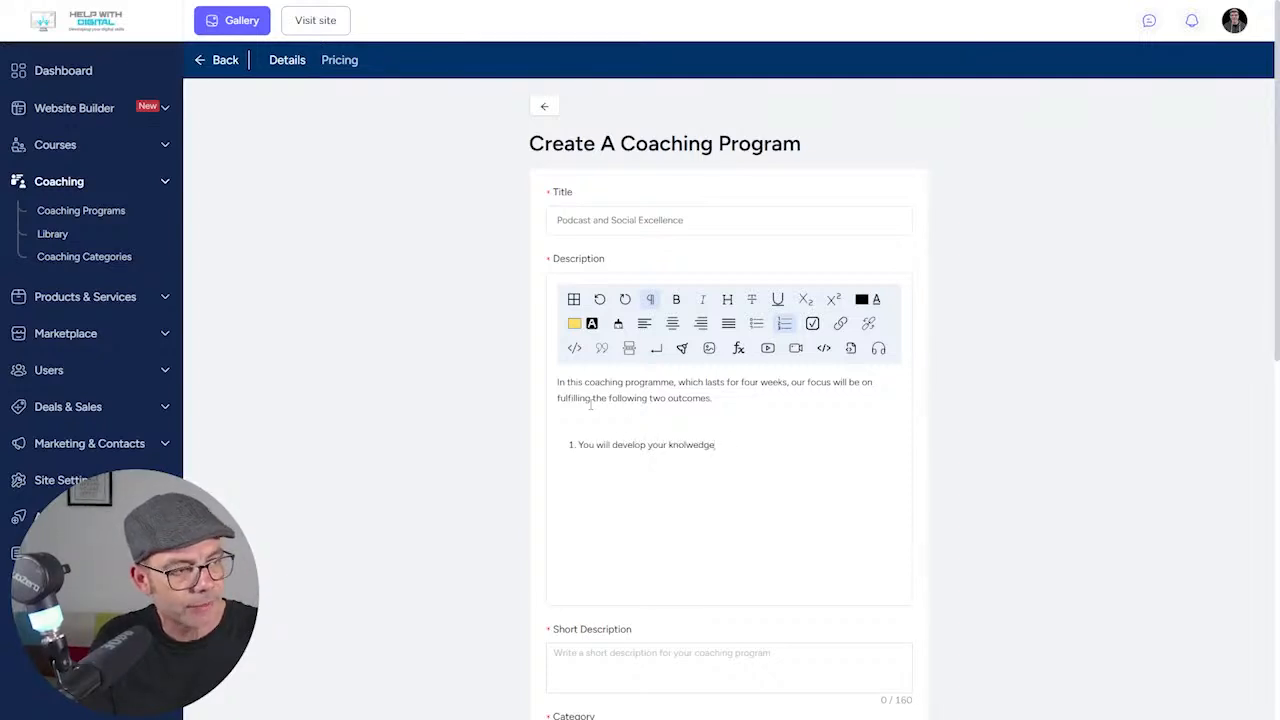
key("BackSpace")
key("BackSpace")
key("BackSpace")
key("BackSpace")
key("BackSpace")
key("BackSpace")
type("wledge, confidence and skills i")
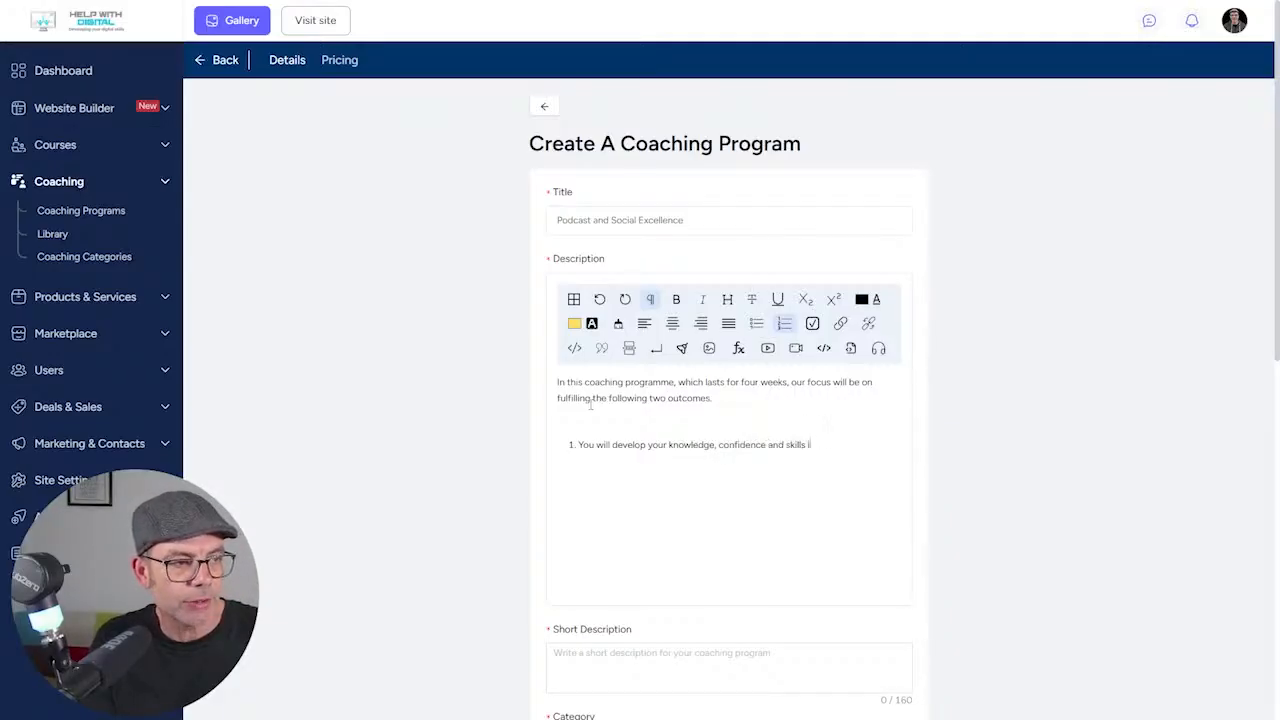
type("n organic social media marketing ")
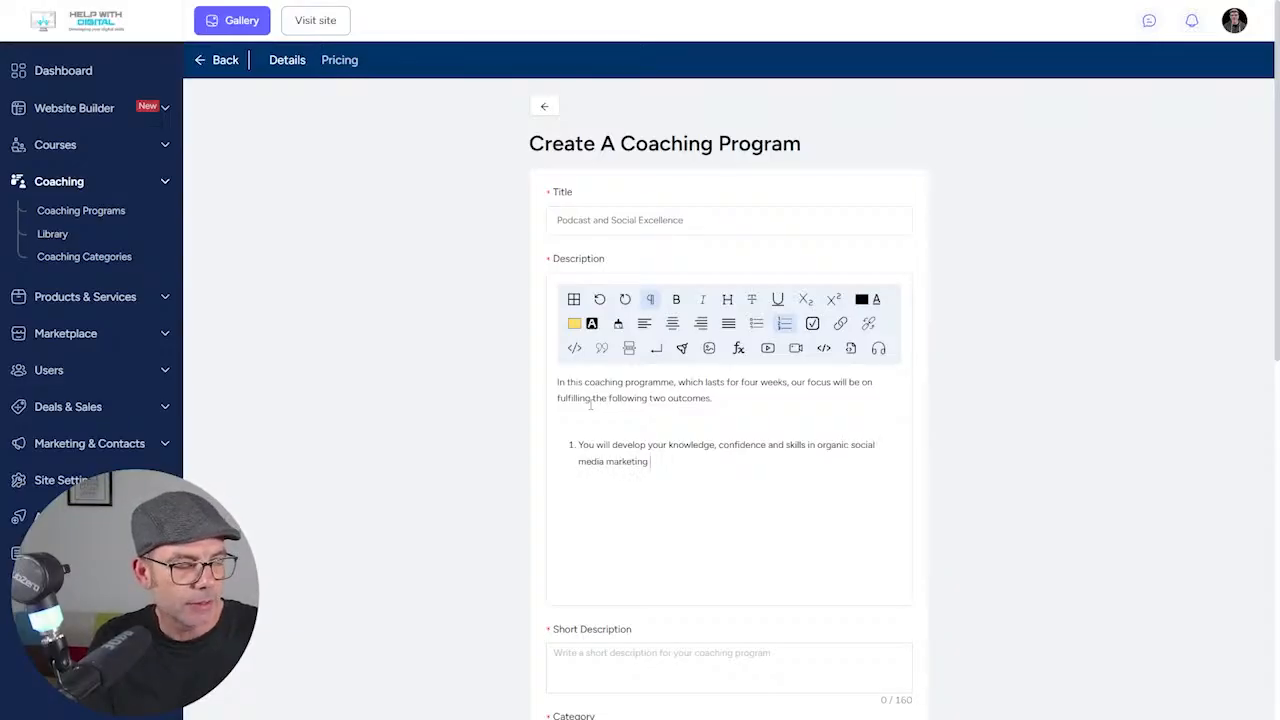
type("and ")
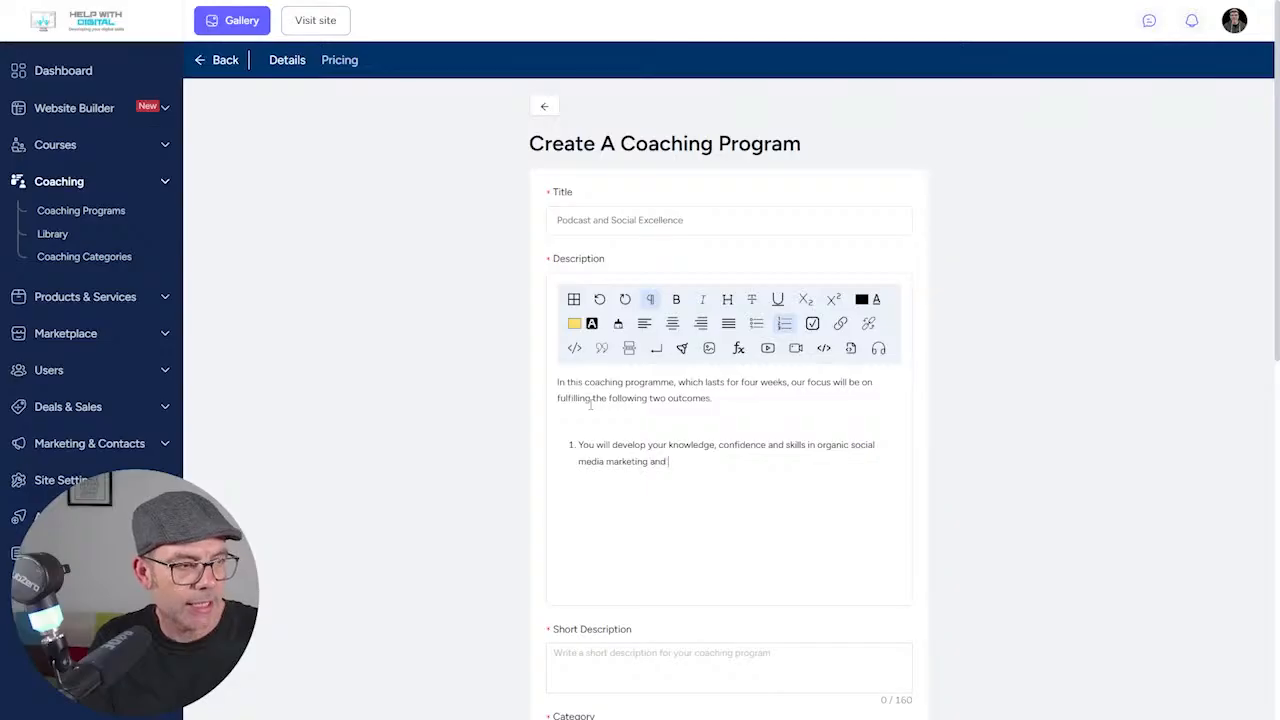
type("be posting regular")
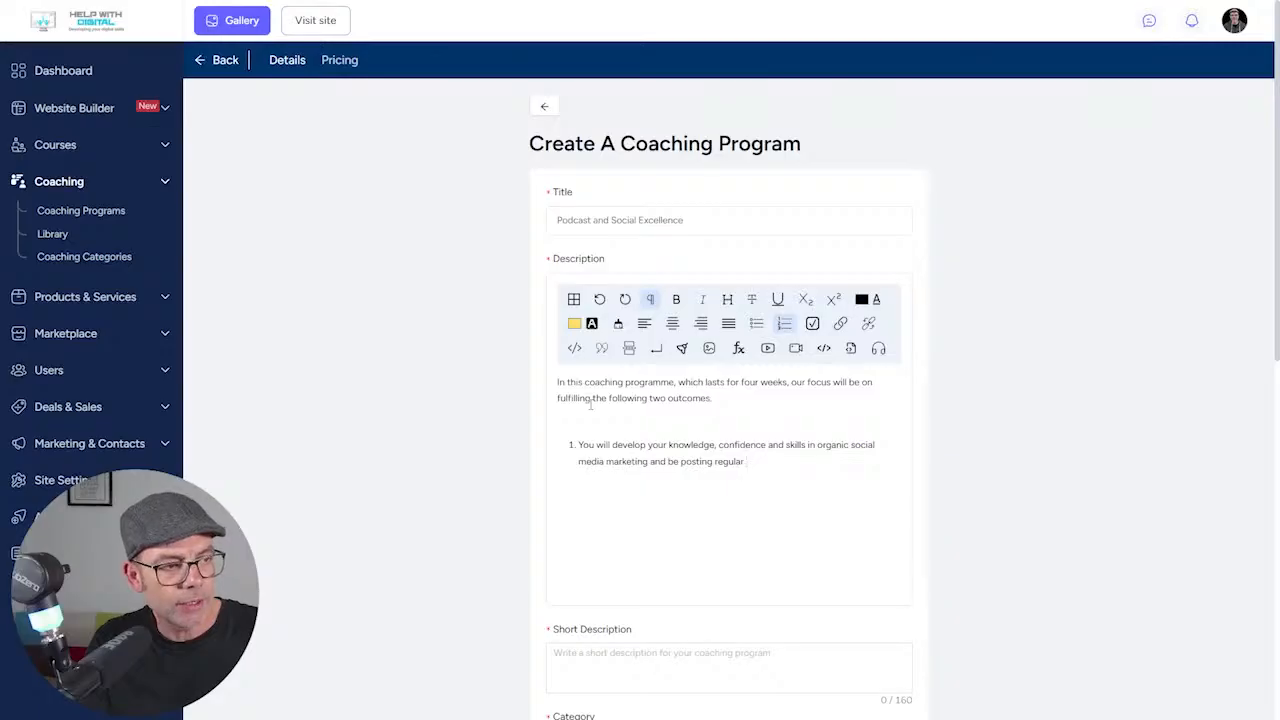
type(" highly e")
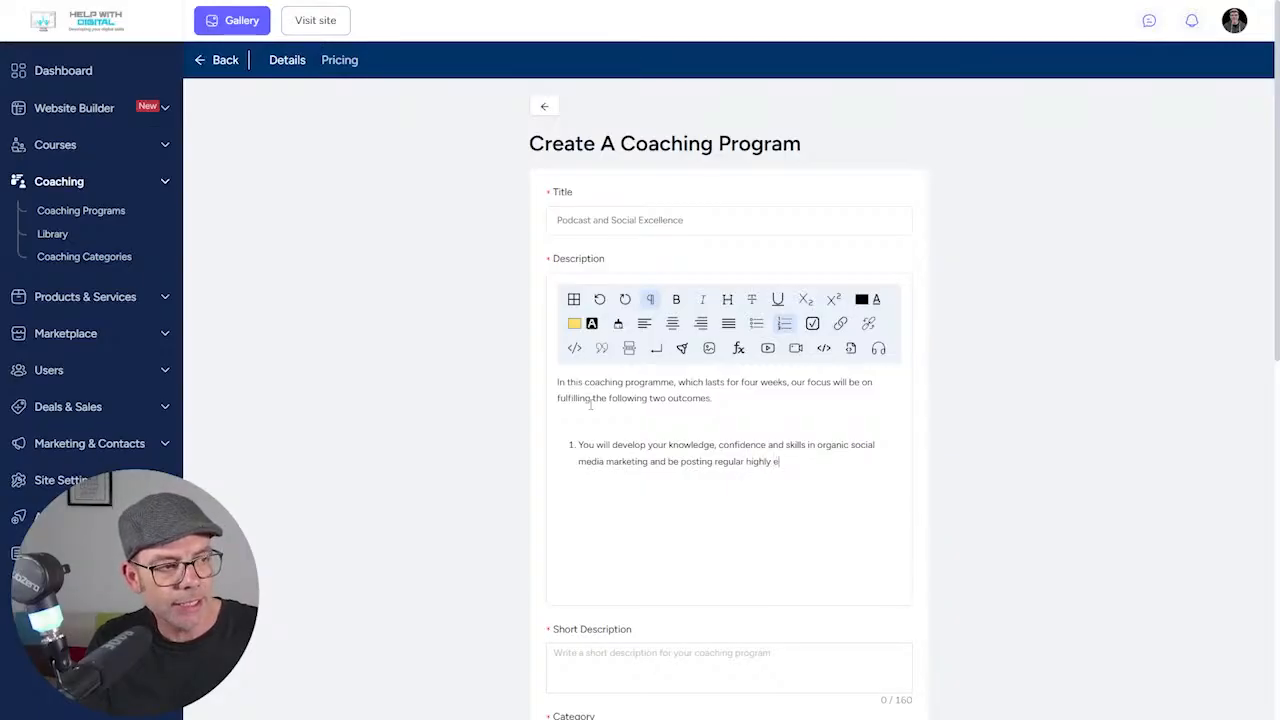
type("ngaging content")
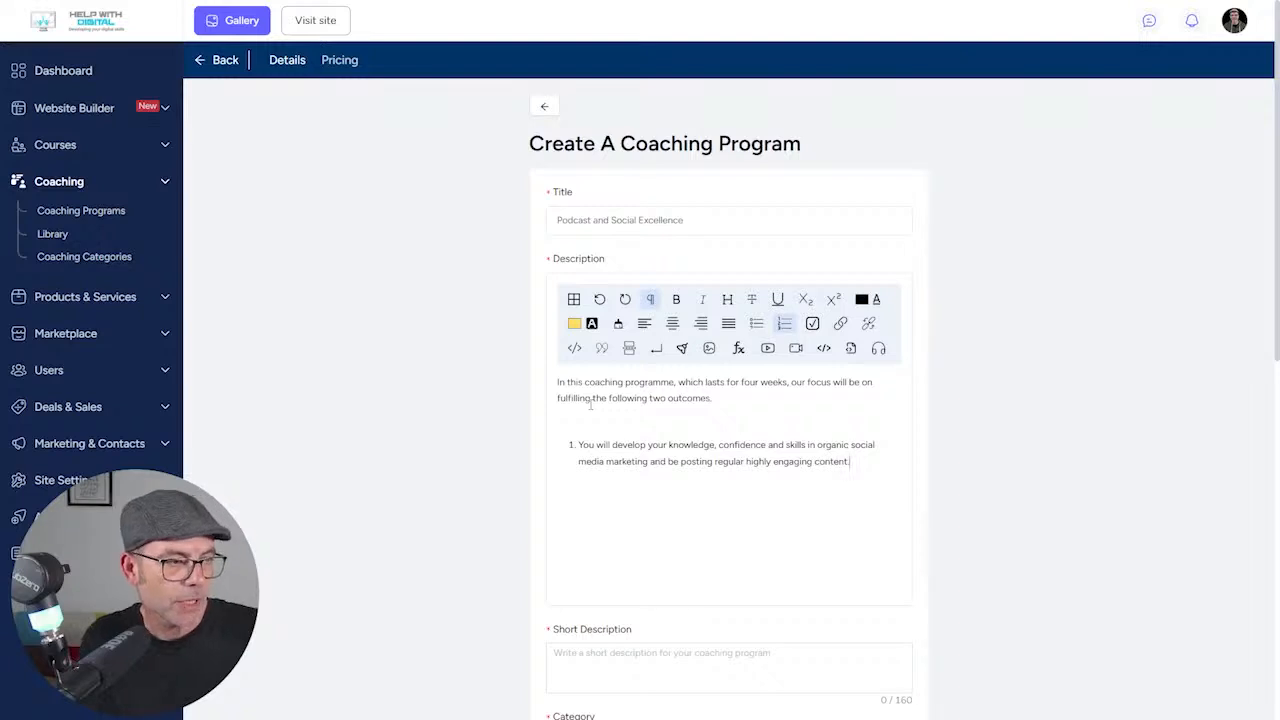
type(".")
Add numbered outcome 2: "You will be able to complete the production of a podcast edit using the tried and tested process and to the client satisfication"
key("Return")
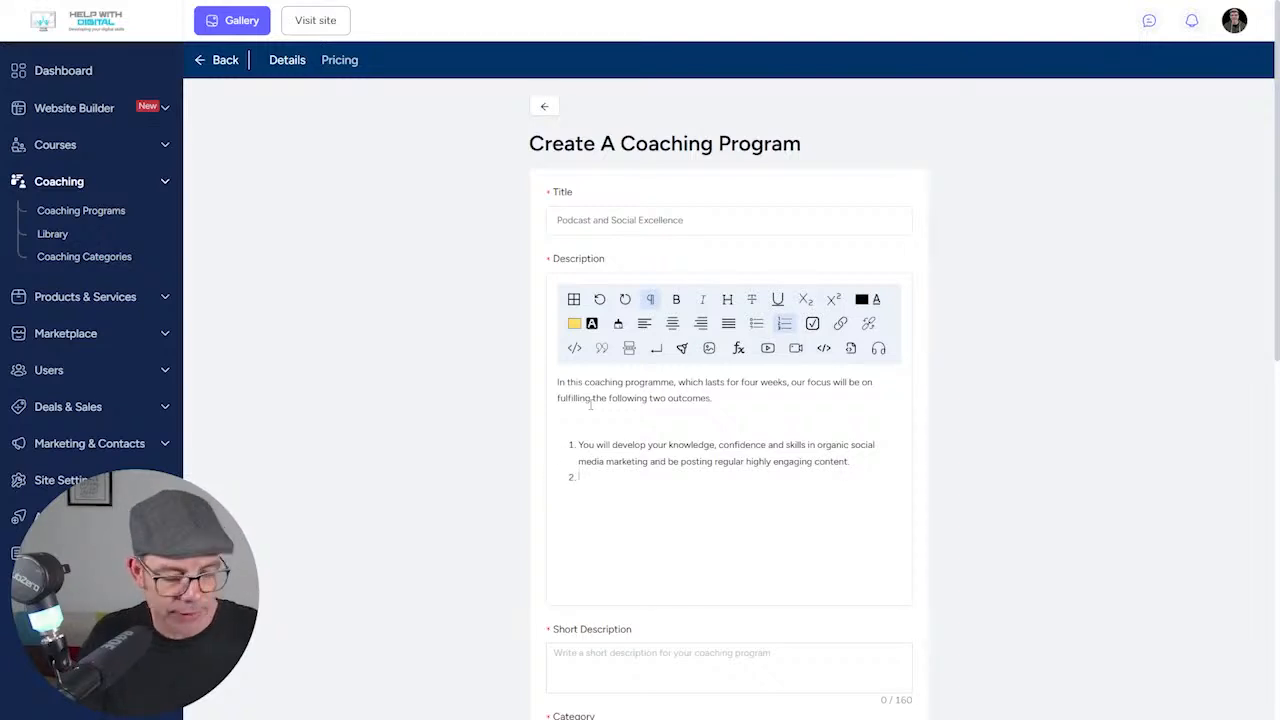
type("You will be able to complete")
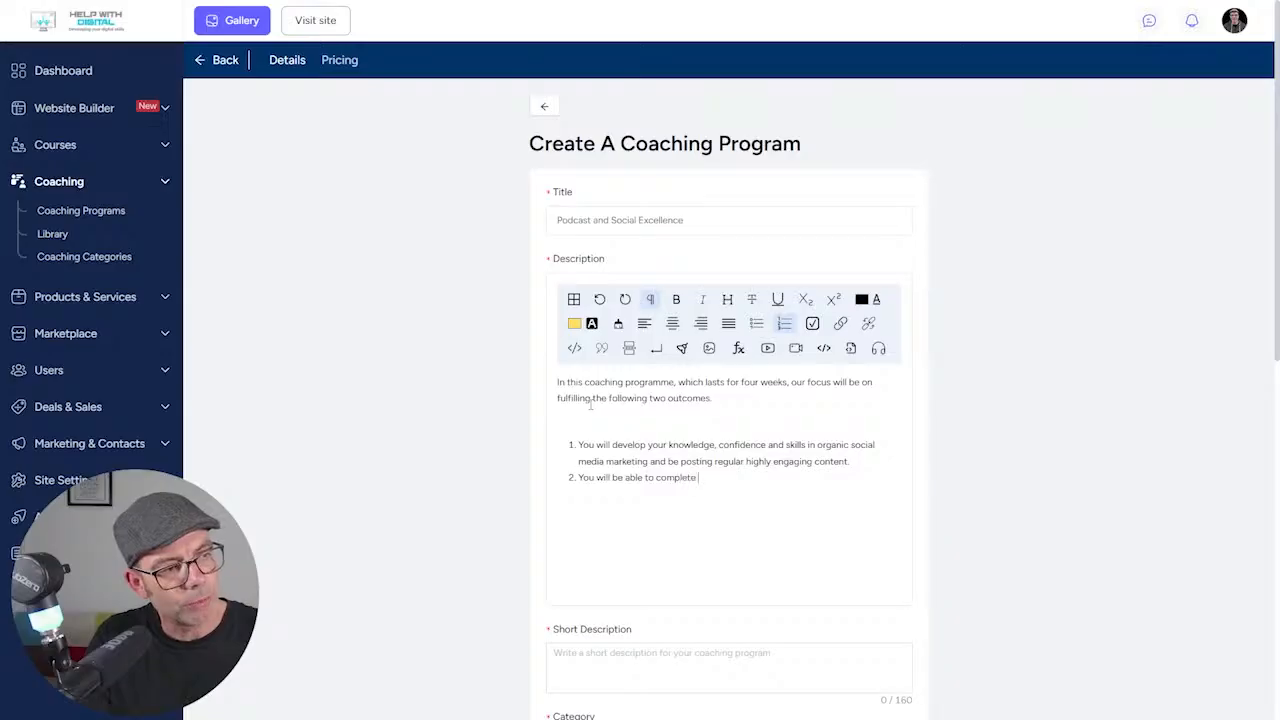
type(" the produ")
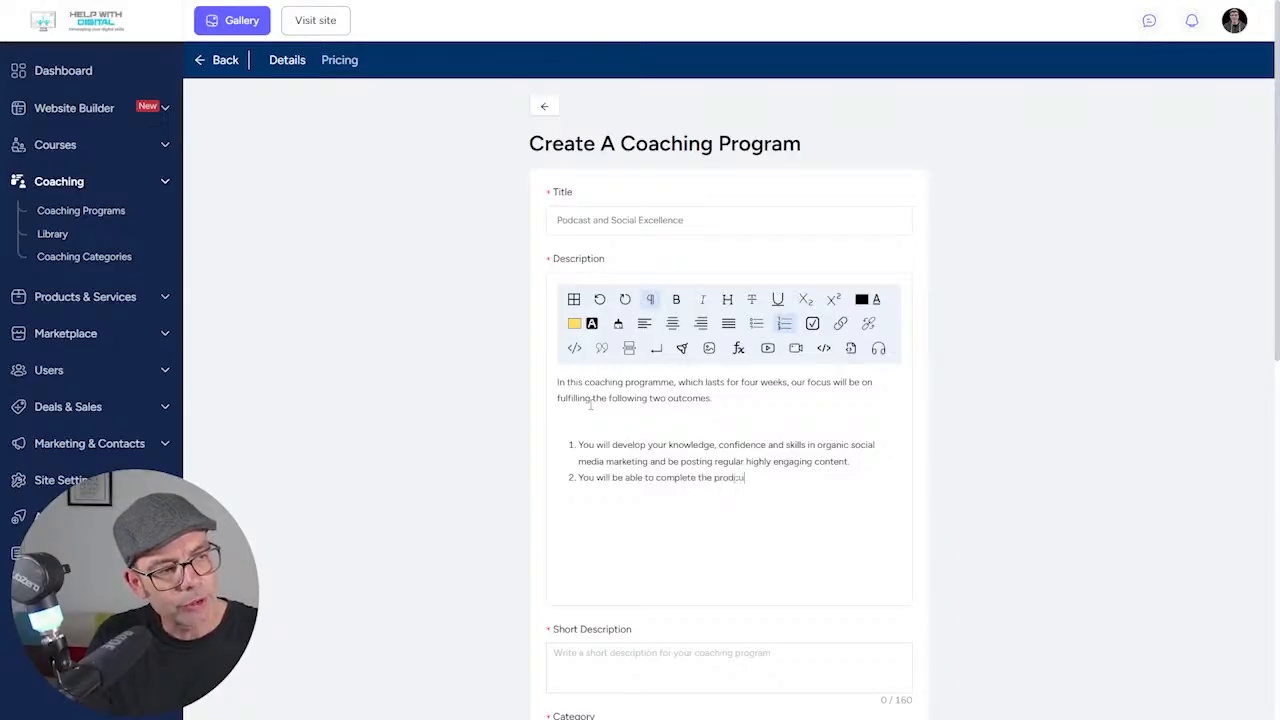
type("ction of a podcast")
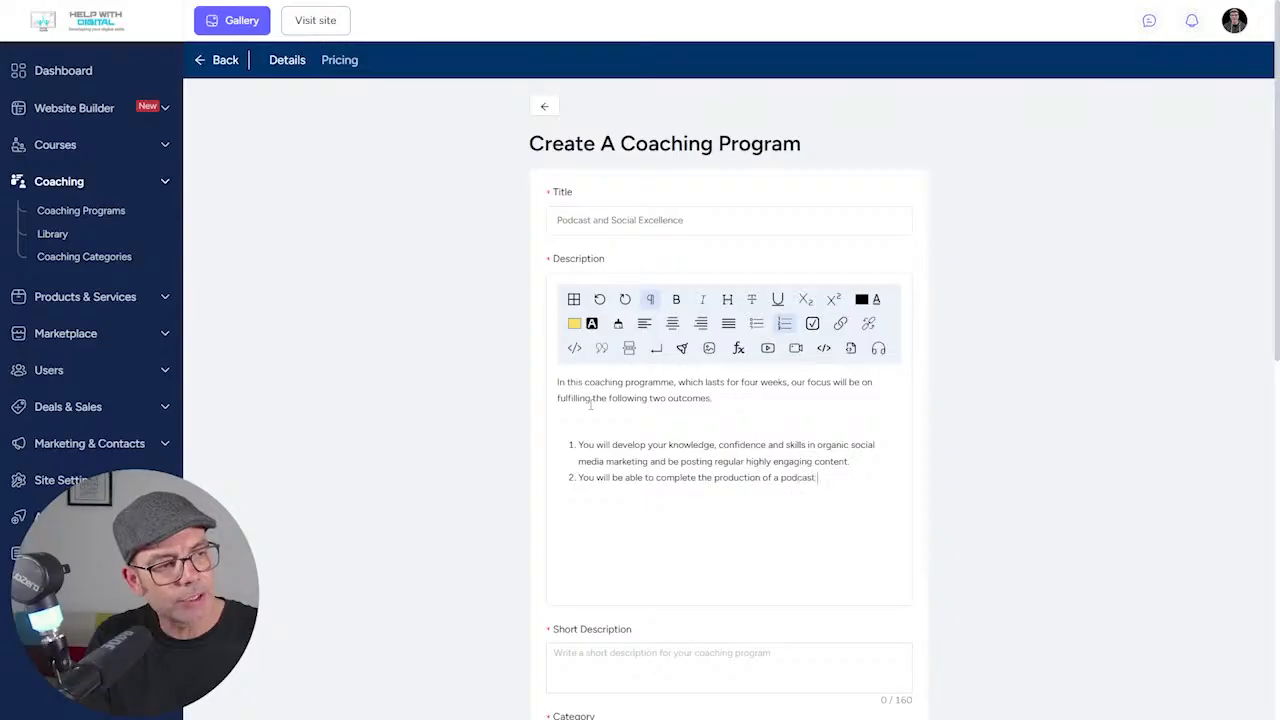
type(" edit using the")
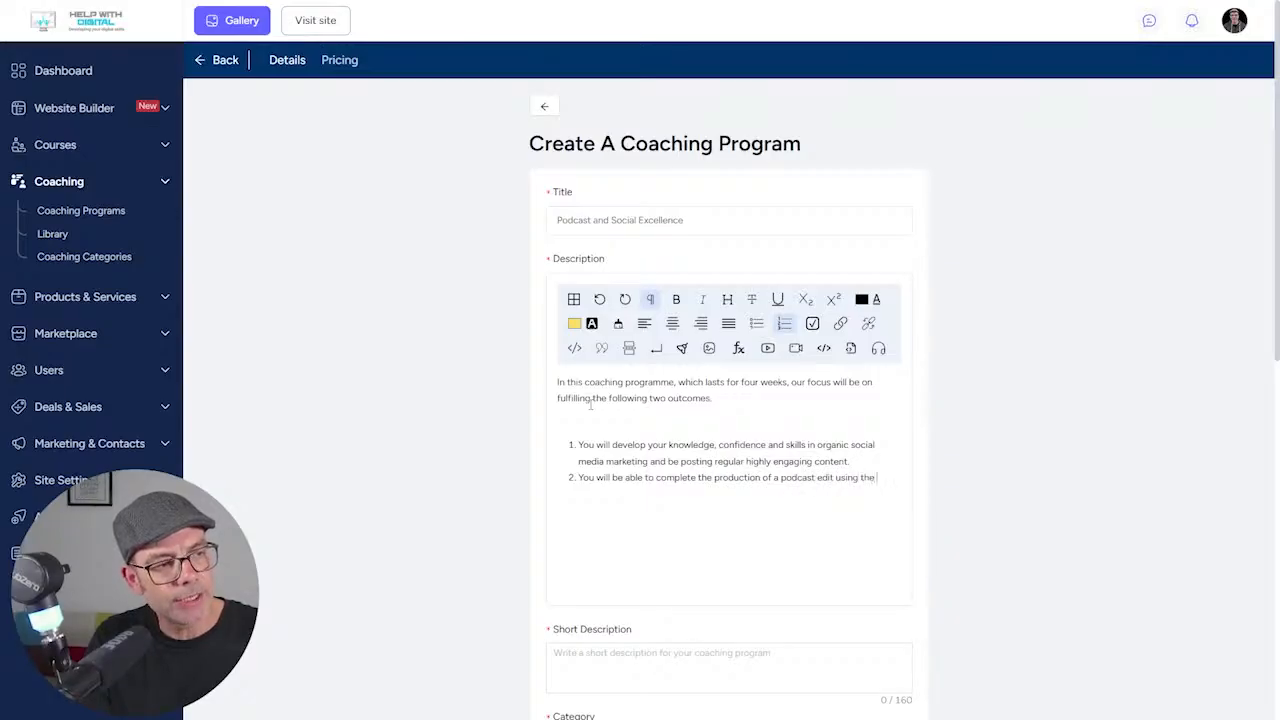
type(" tried and tested process and to the clien")
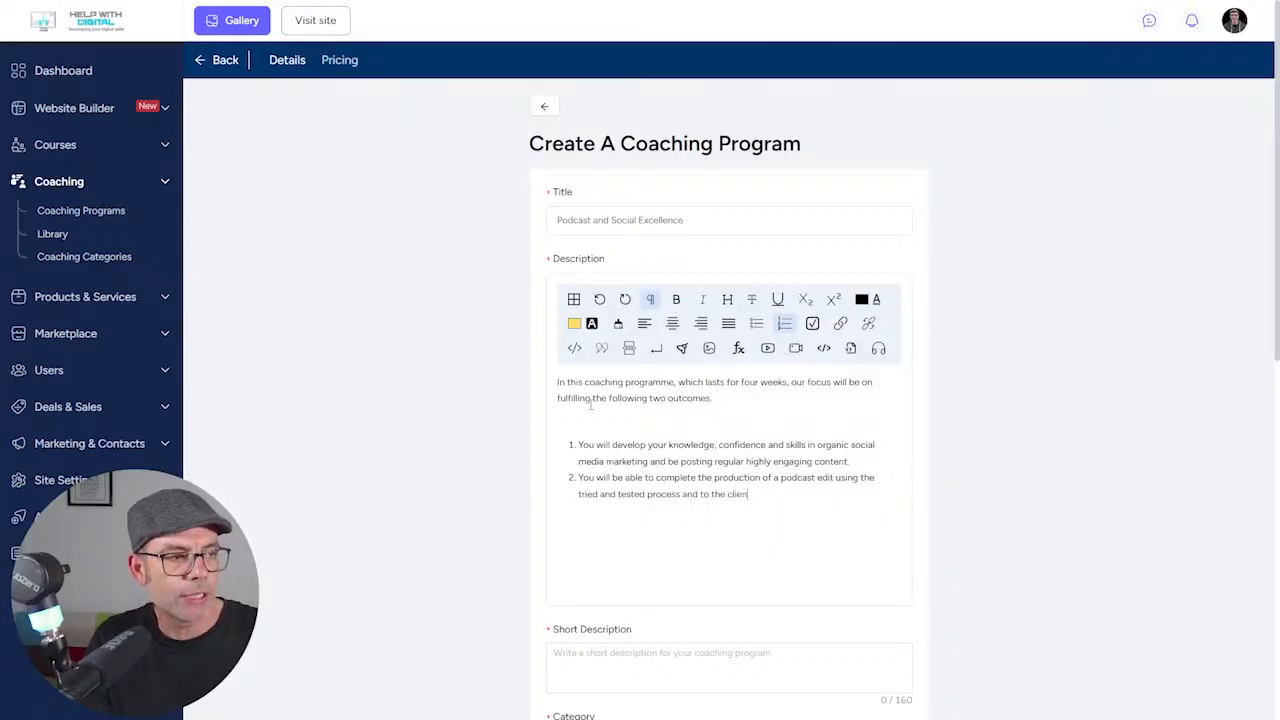
type("t satisfication")
Separate the two numbered outcomes with a blank line and remove the empty line above the list
key("Home")
key("Return")
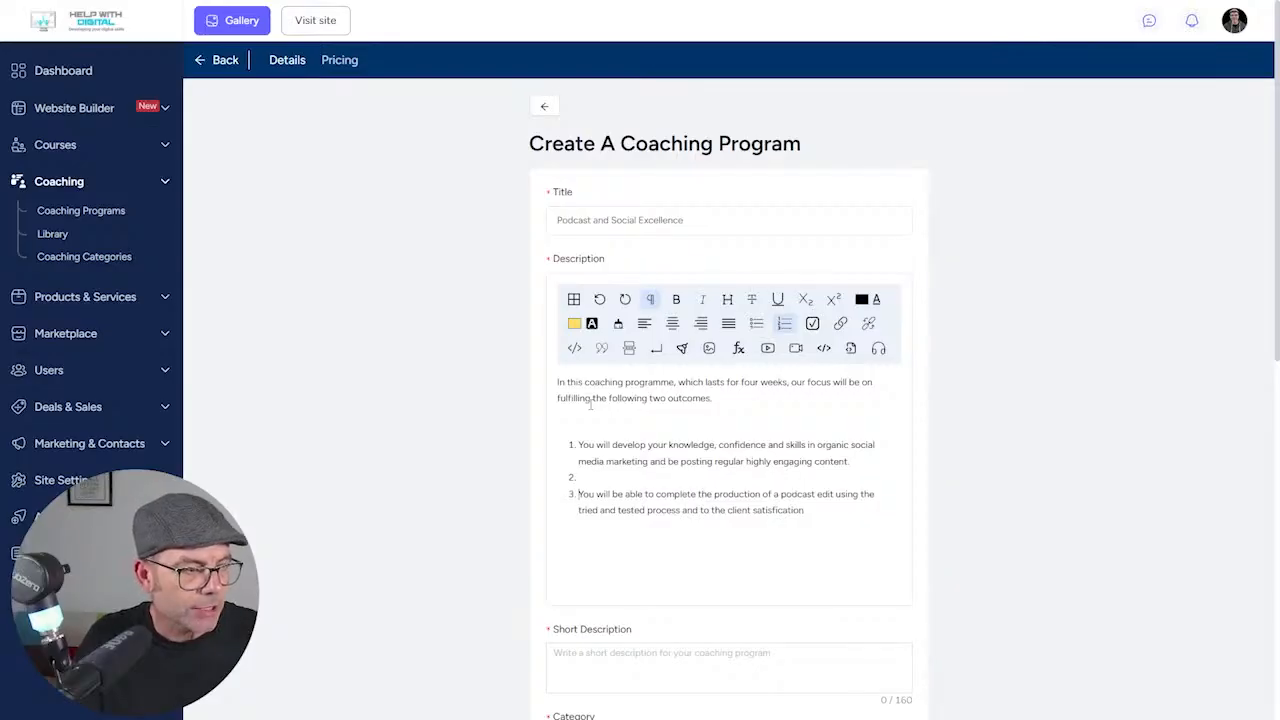
key("Return")
key("Return")
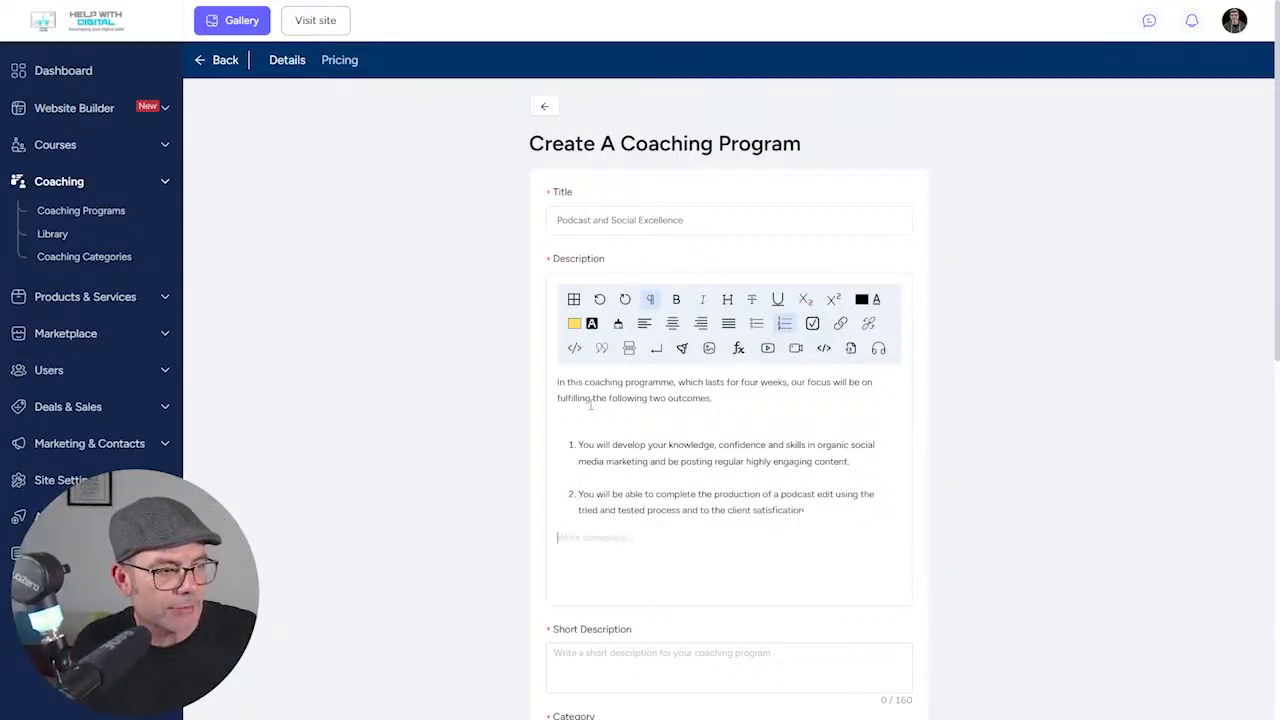
left_click(590, 405)
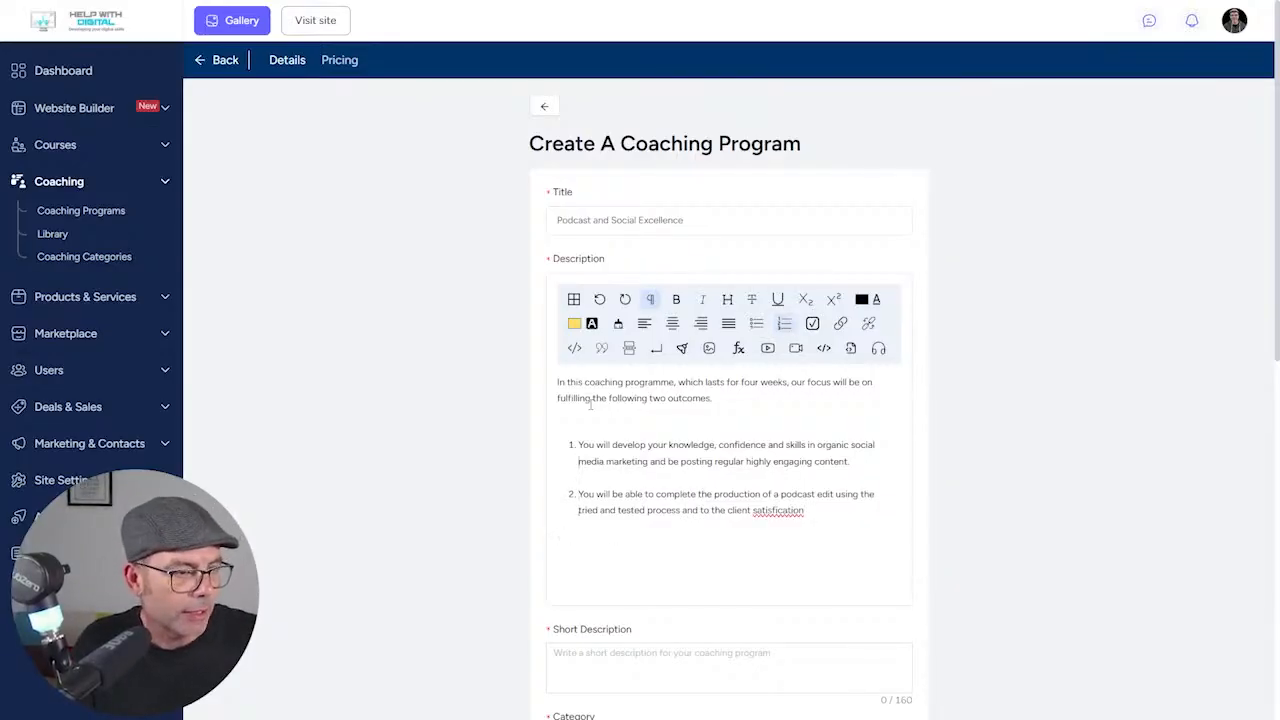
key("BackSpace")
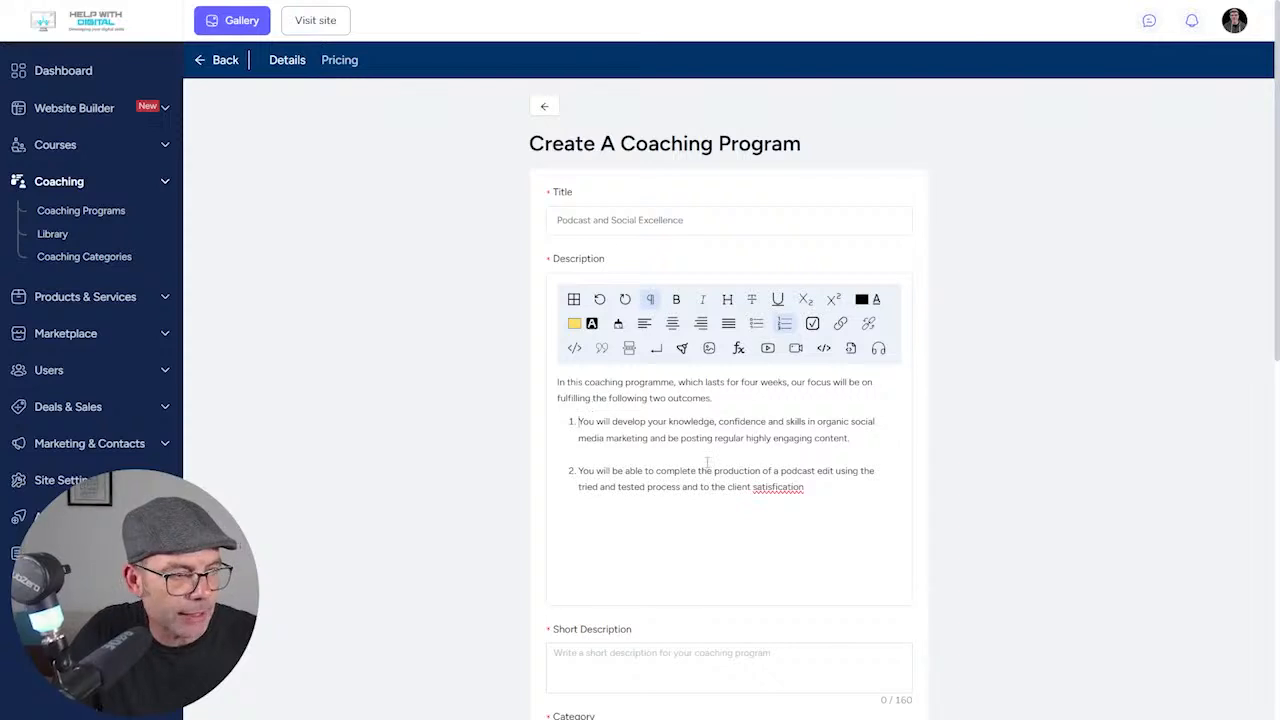
Correct the misspelled last word of outcome 2 to "satisfaction" and insert an empty line between the opening paragraph and the list
right_click(780, 486)
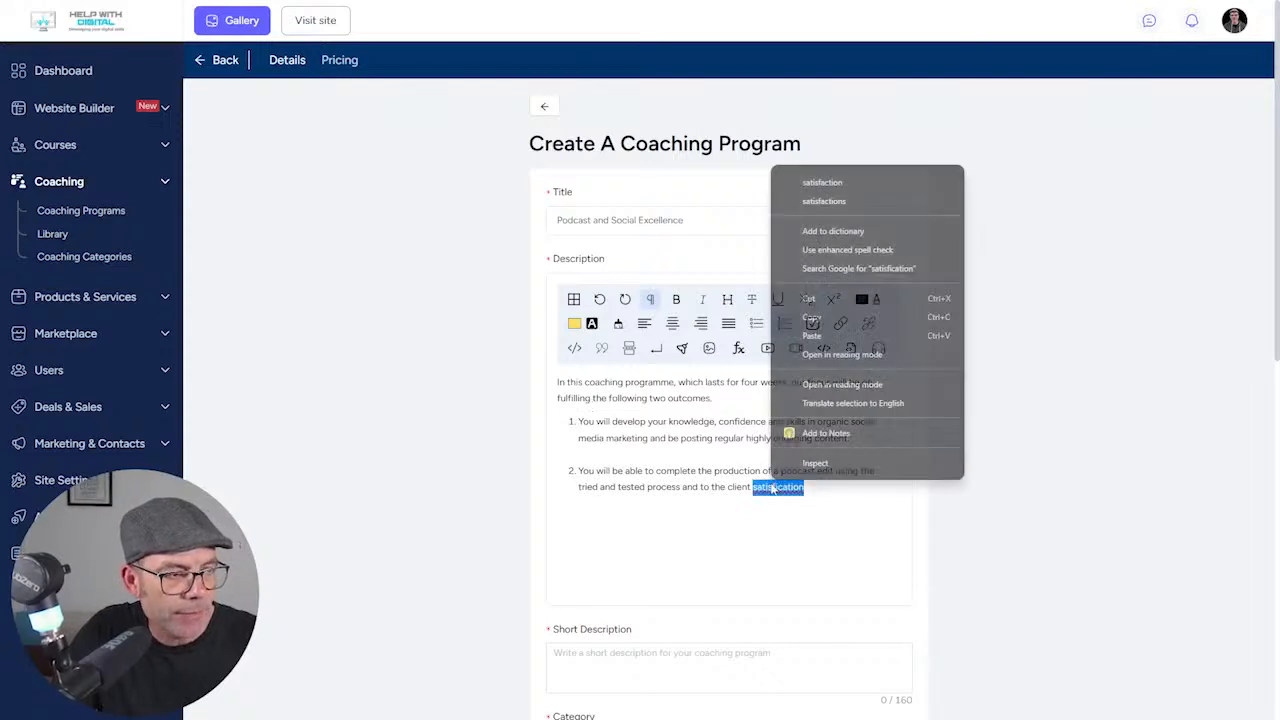
left_click(871, 178)
left_click(758, 390)
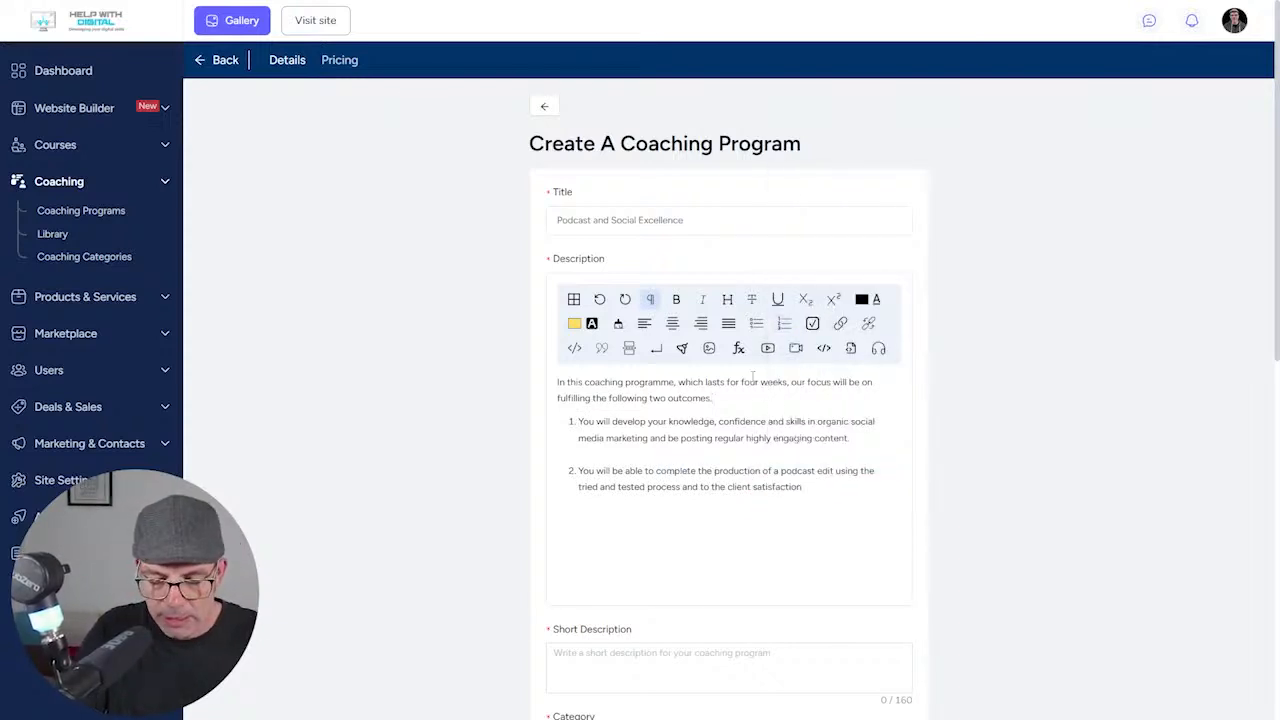
key("Return")
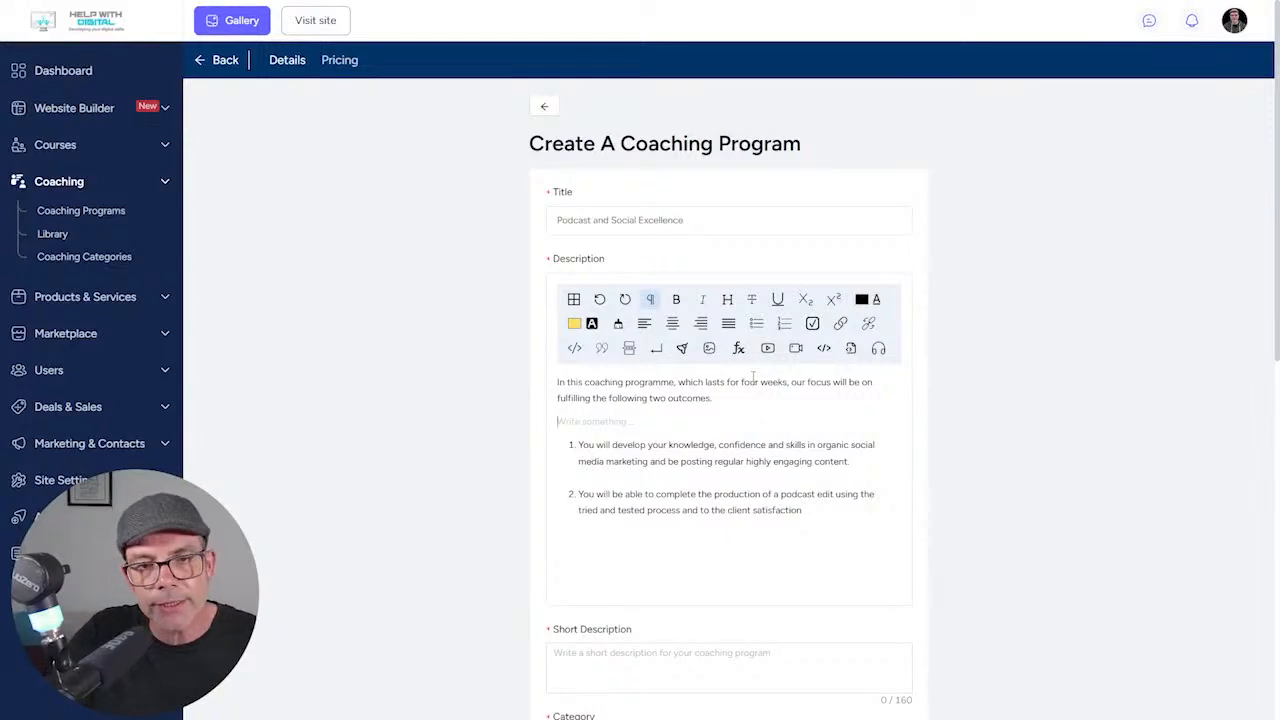
Enter the short description "This one to one programme is designed to develop your organic social media skills and enhance your podcast production methods."
scroll(753, 376, "down", 1)
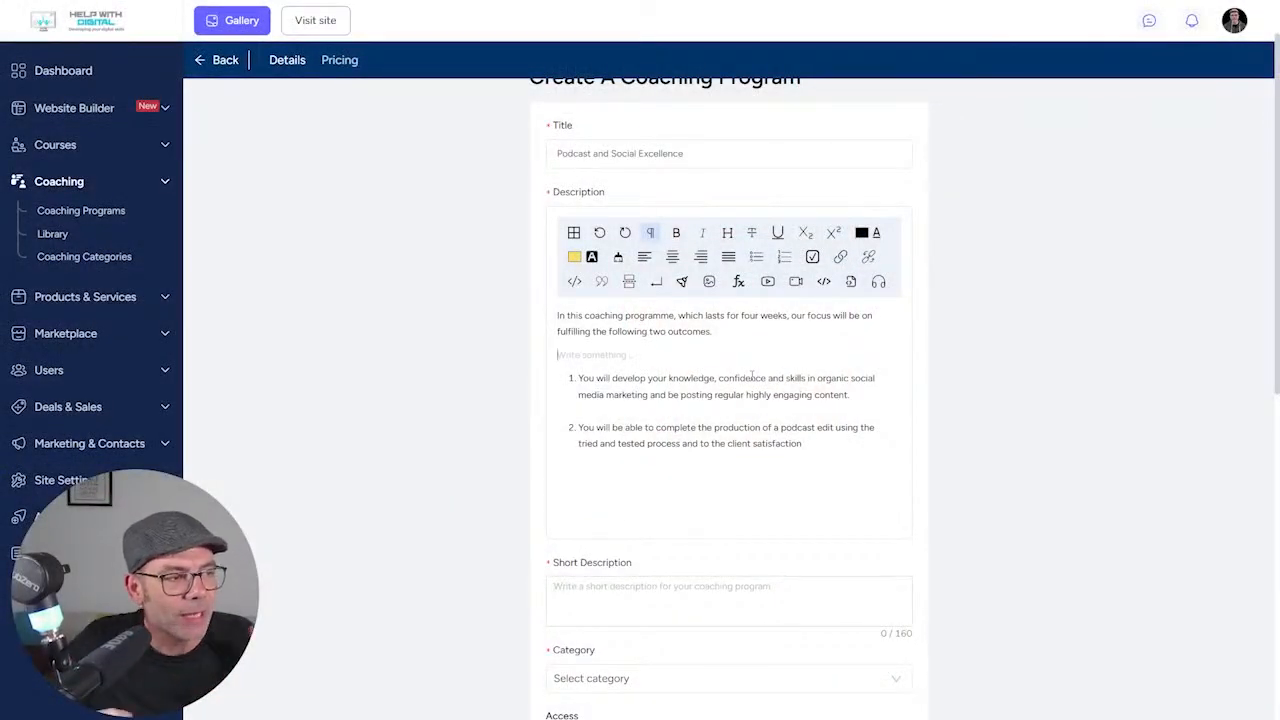
scroll(752, 375, "down", 1)
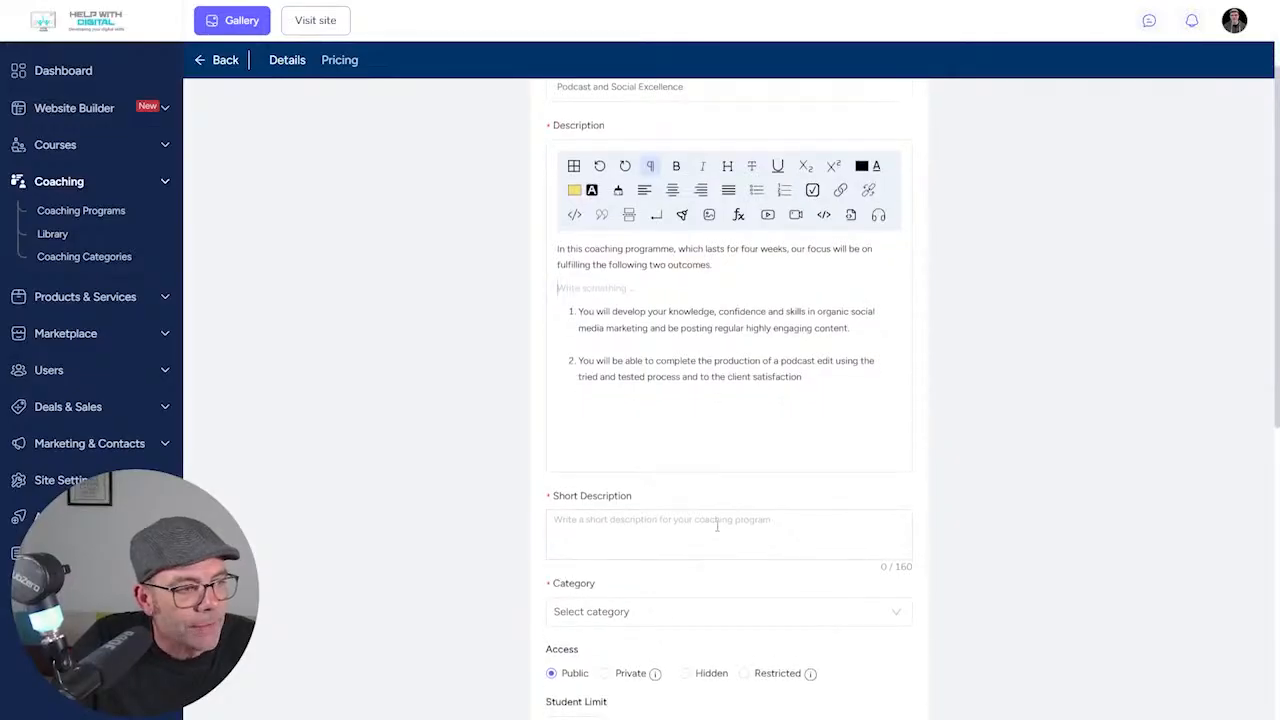
left_click(715, 528)
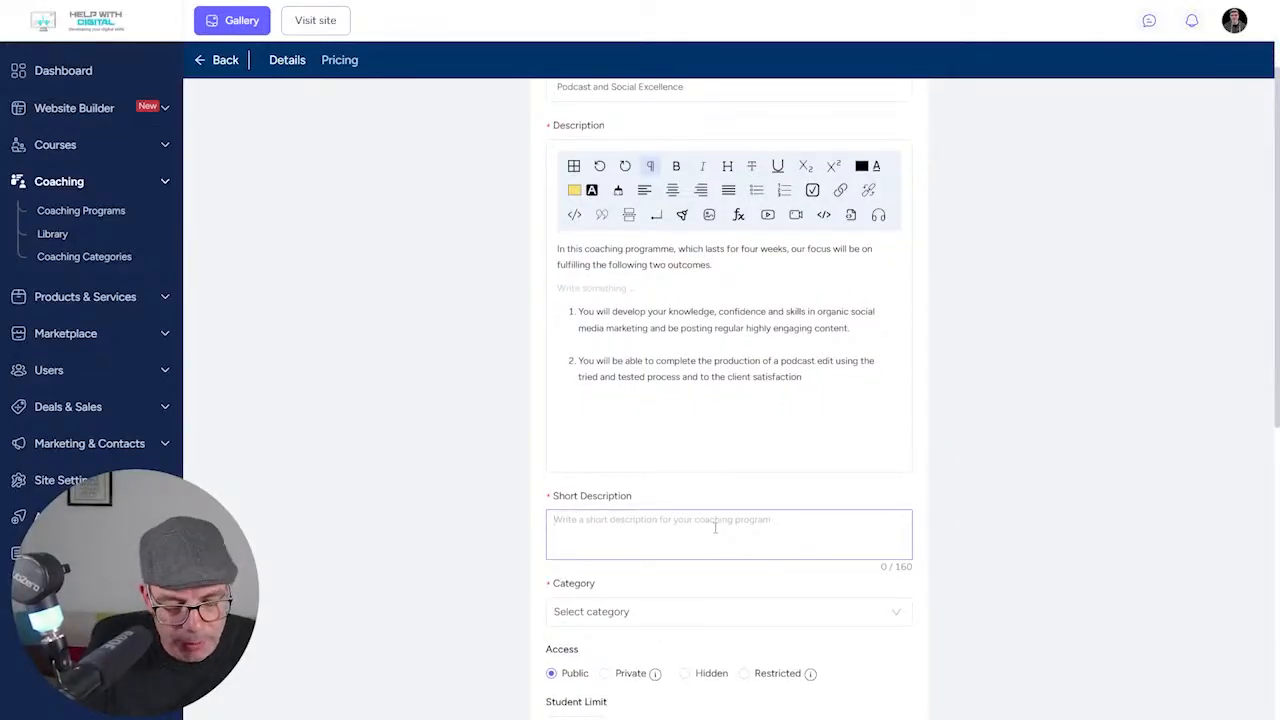
type("This one to one programme is")
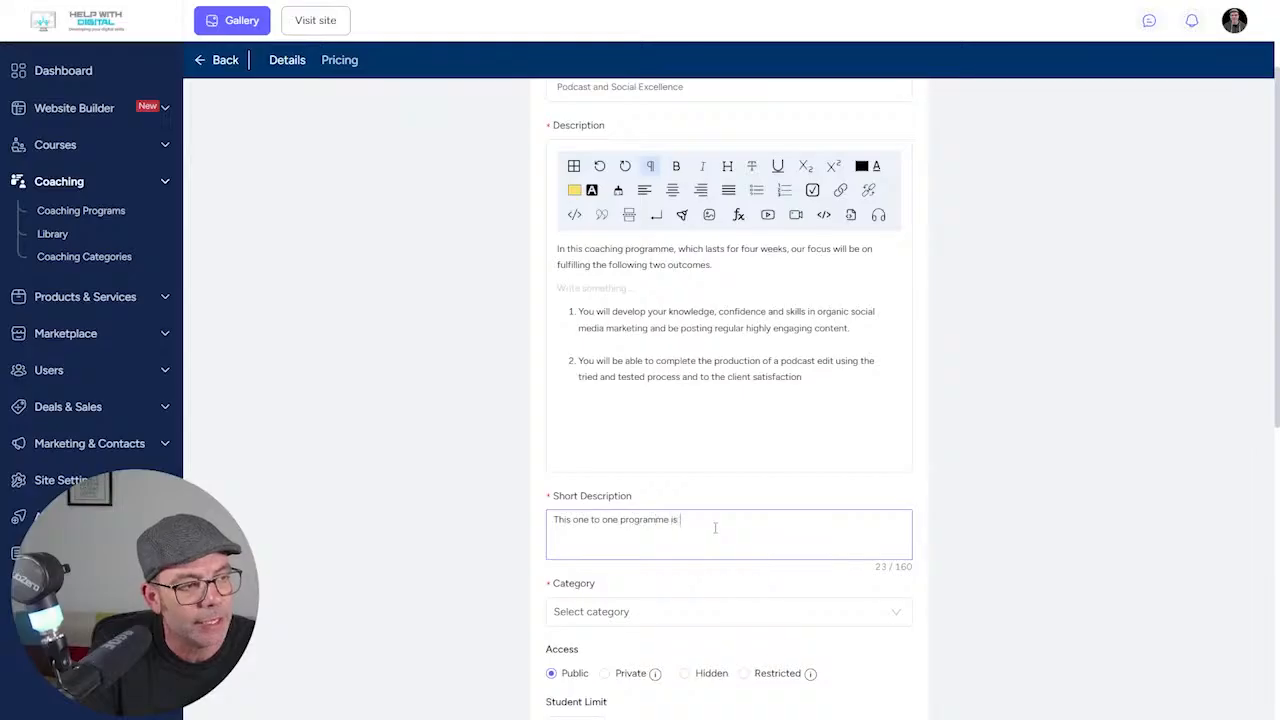
type("ne")
type("d to dovelop your social")
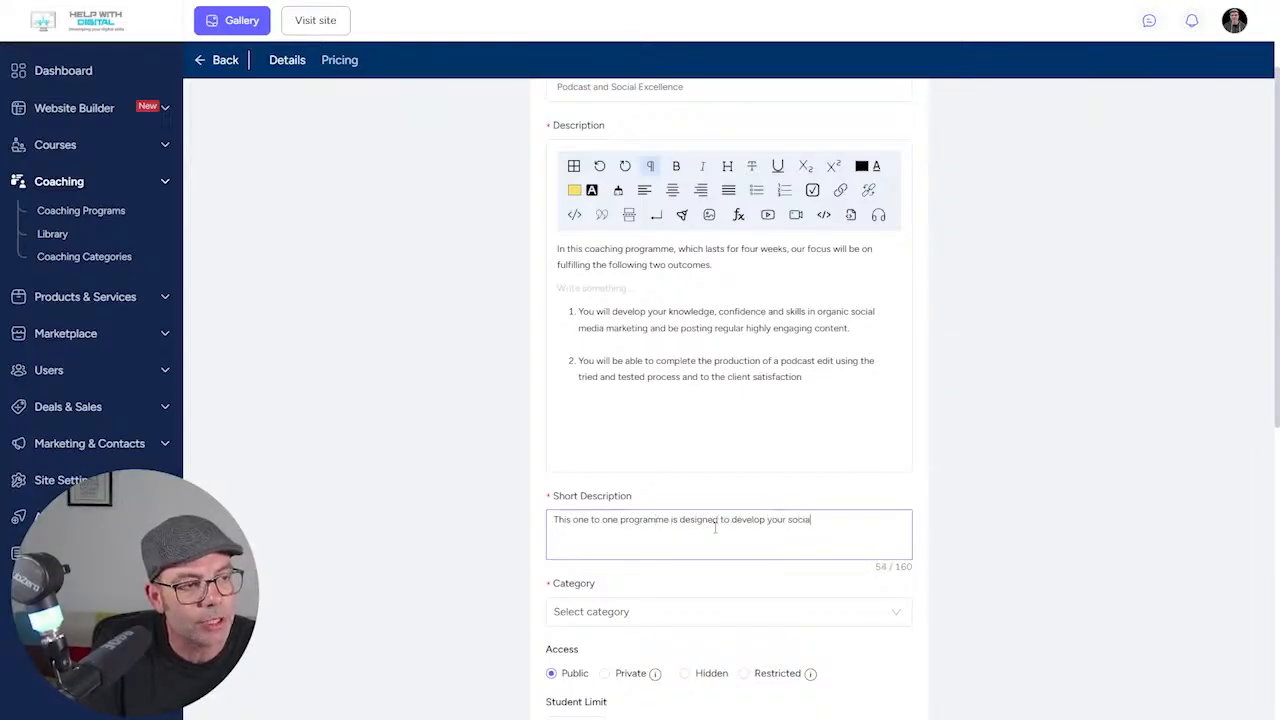
type("s")
key("BackSpace")
type("organic")
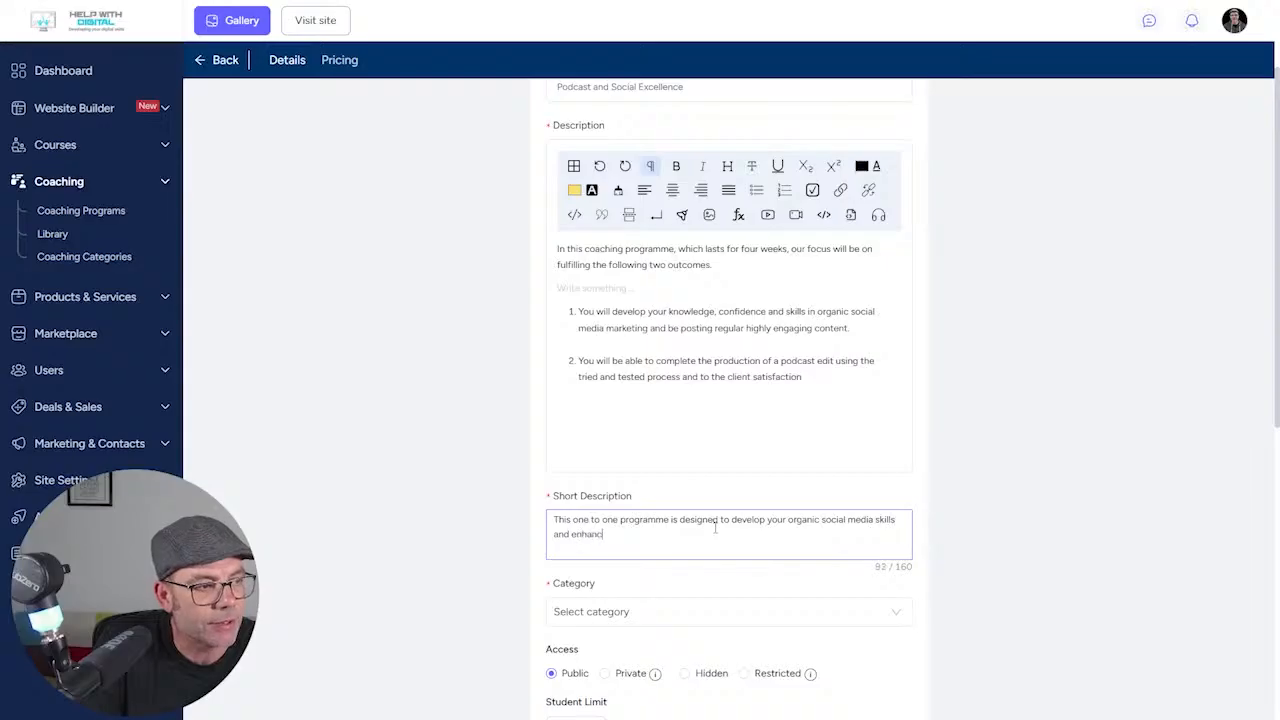
type("podcast pro")
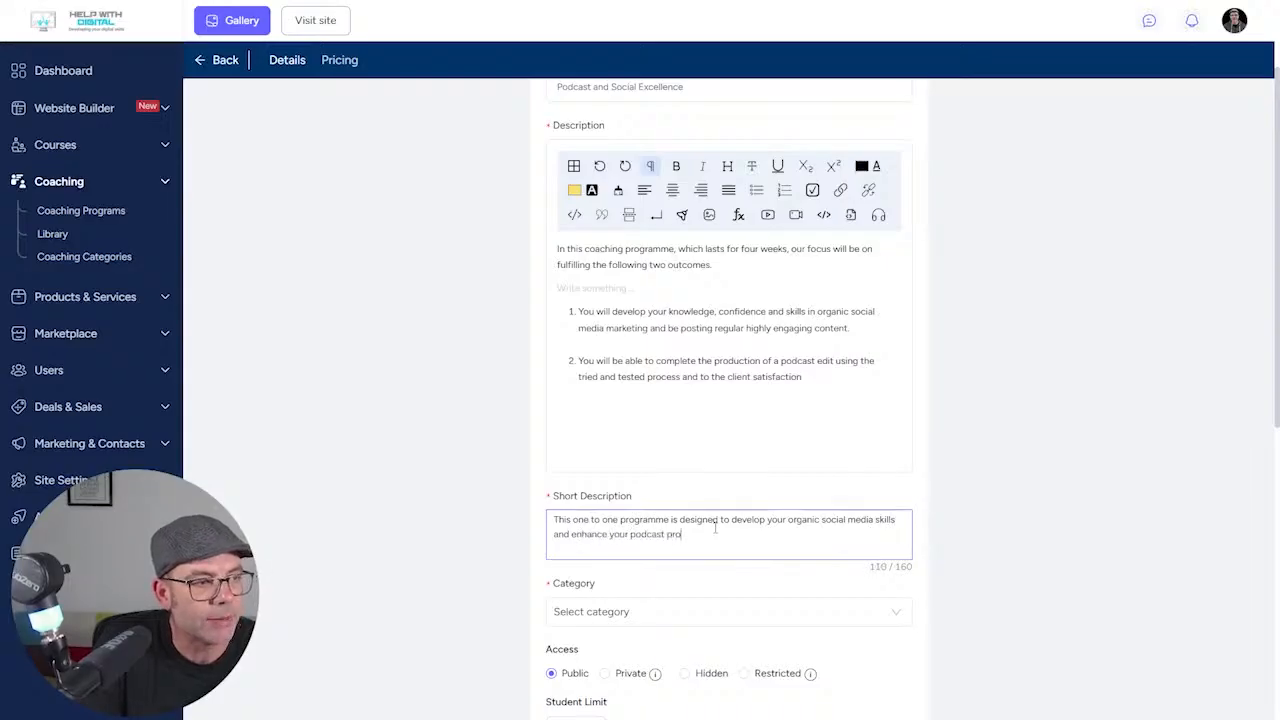
type("duction methods.")
Assign the coaching program to the One to One category and set its access to Hidden
scroll(716, 527, "down", 3)
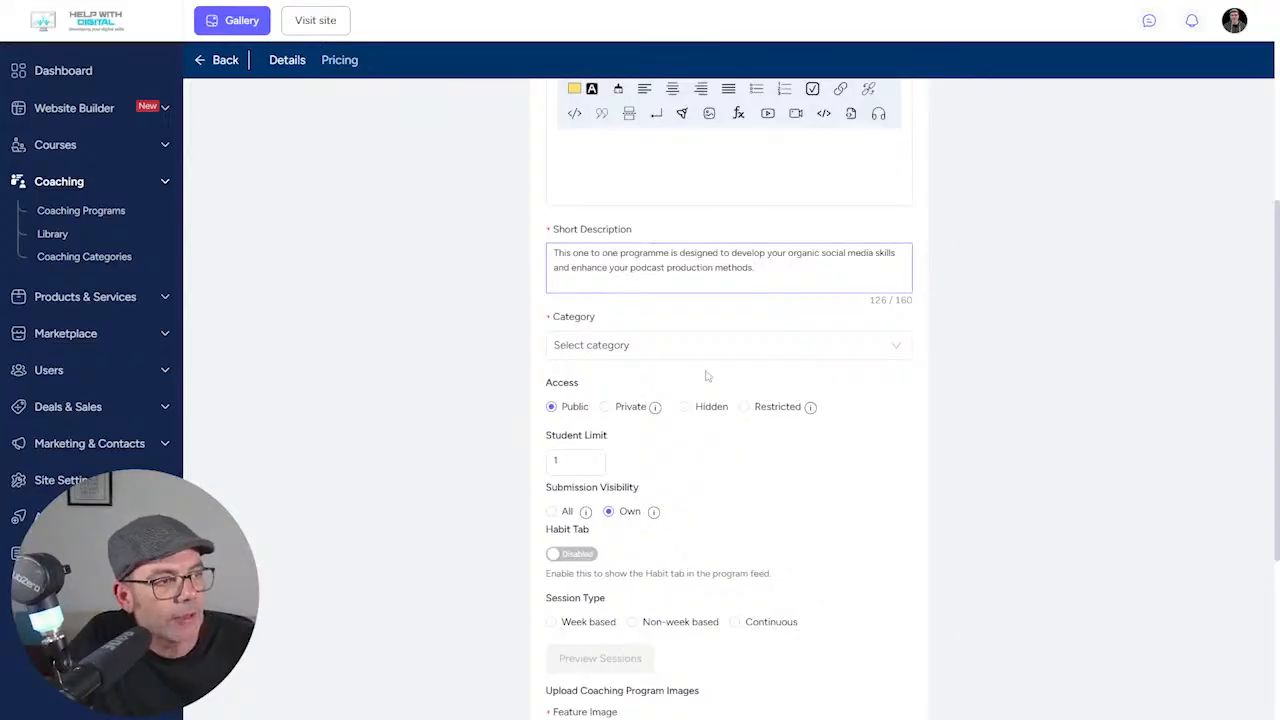
left_click(765, 342)
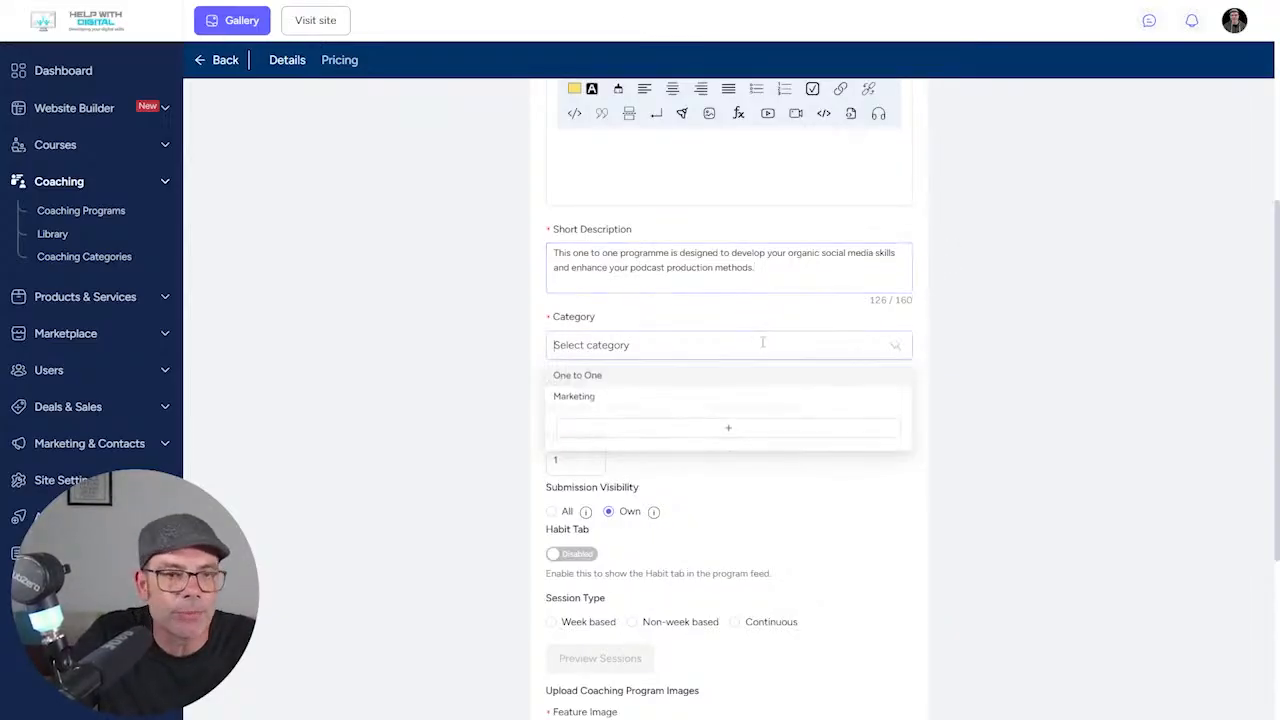
left_click(600, 378)
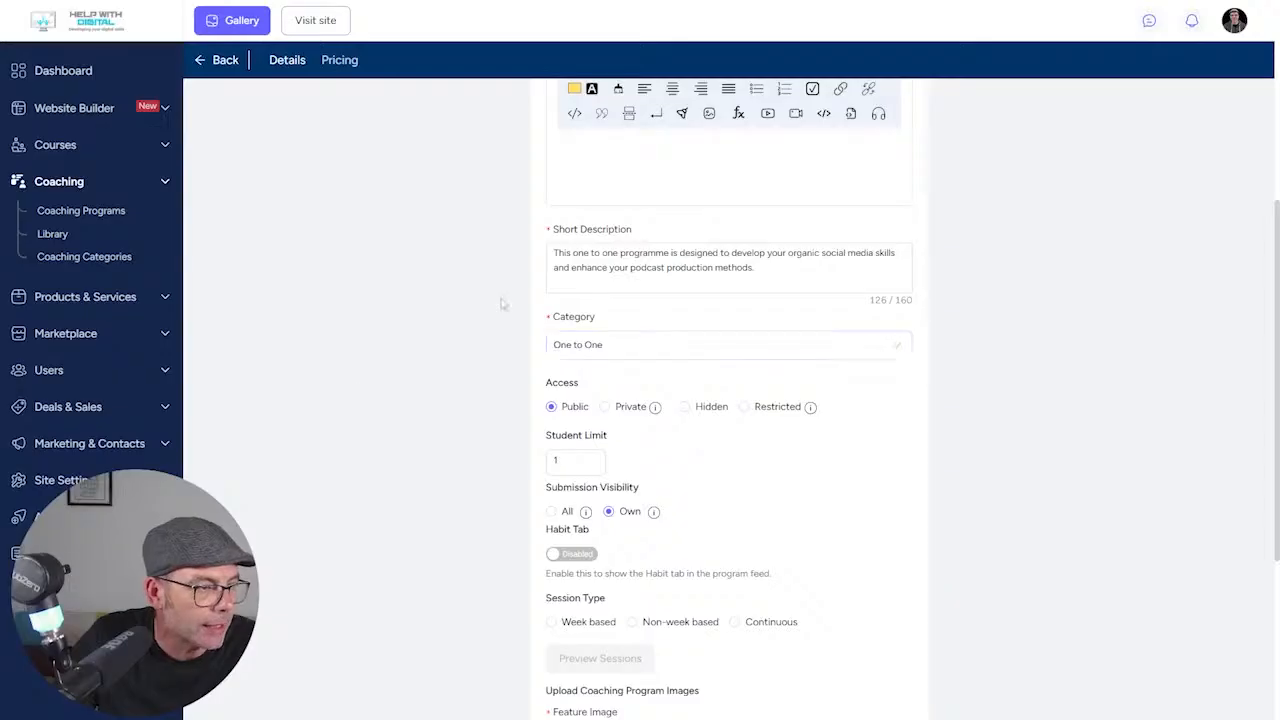
scroll(503, 277, "down", 2)
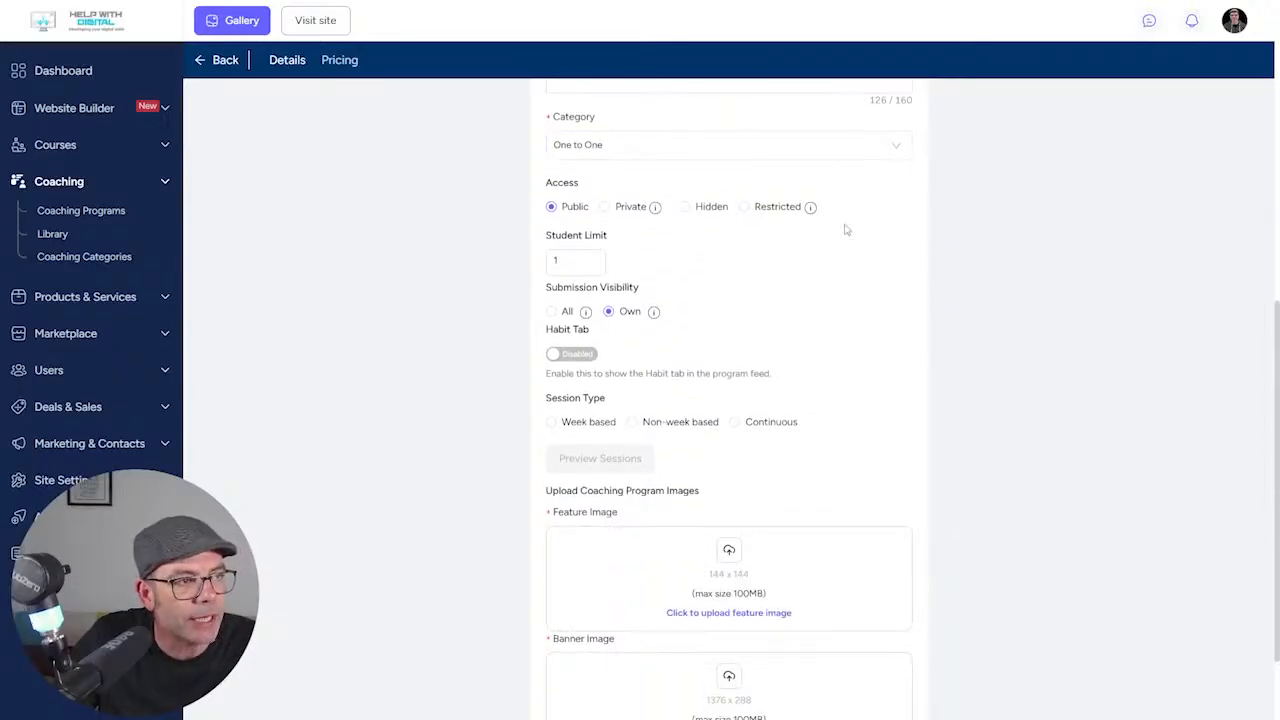
left_click(688, 209)
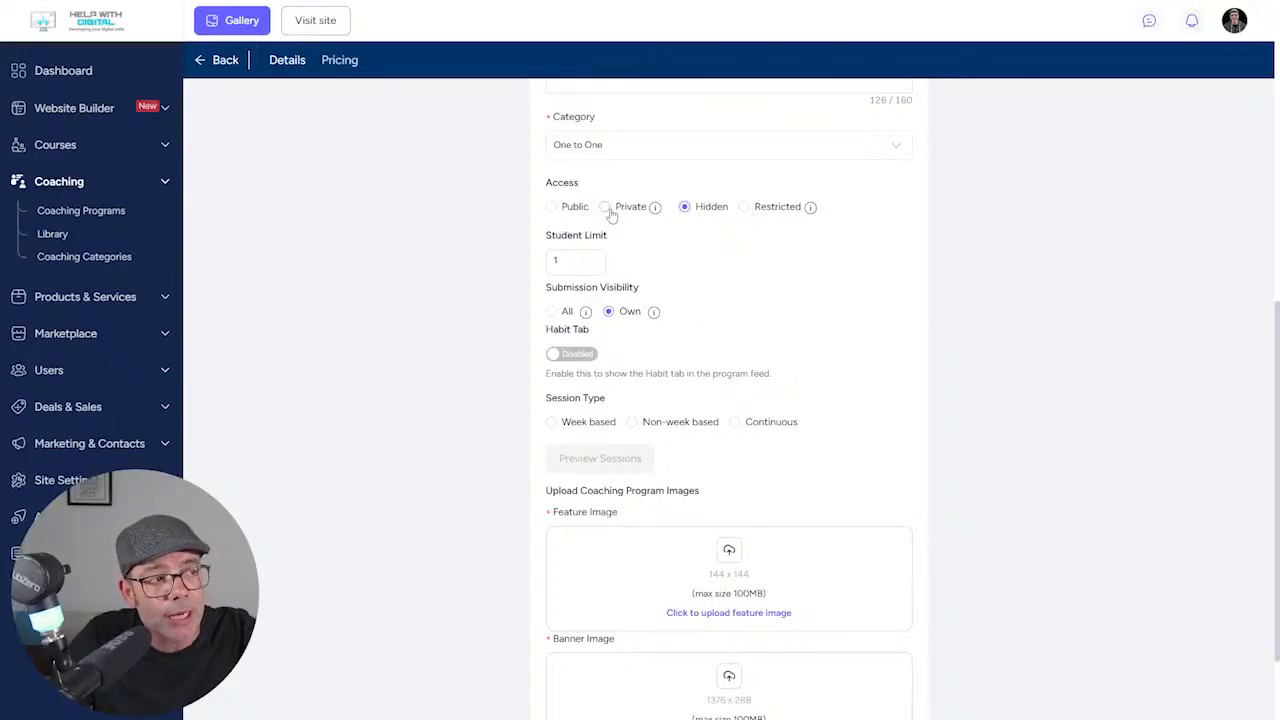
mouse_move(652, 216)
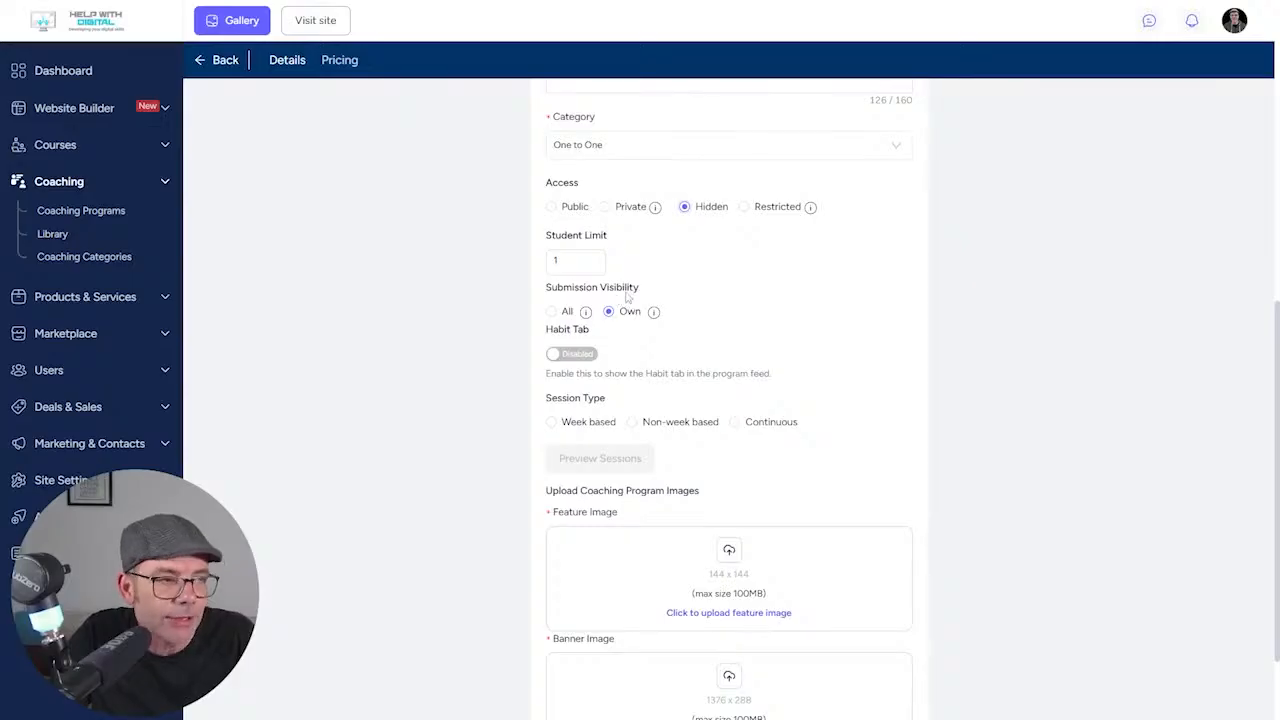
mouse_move(808, 208)
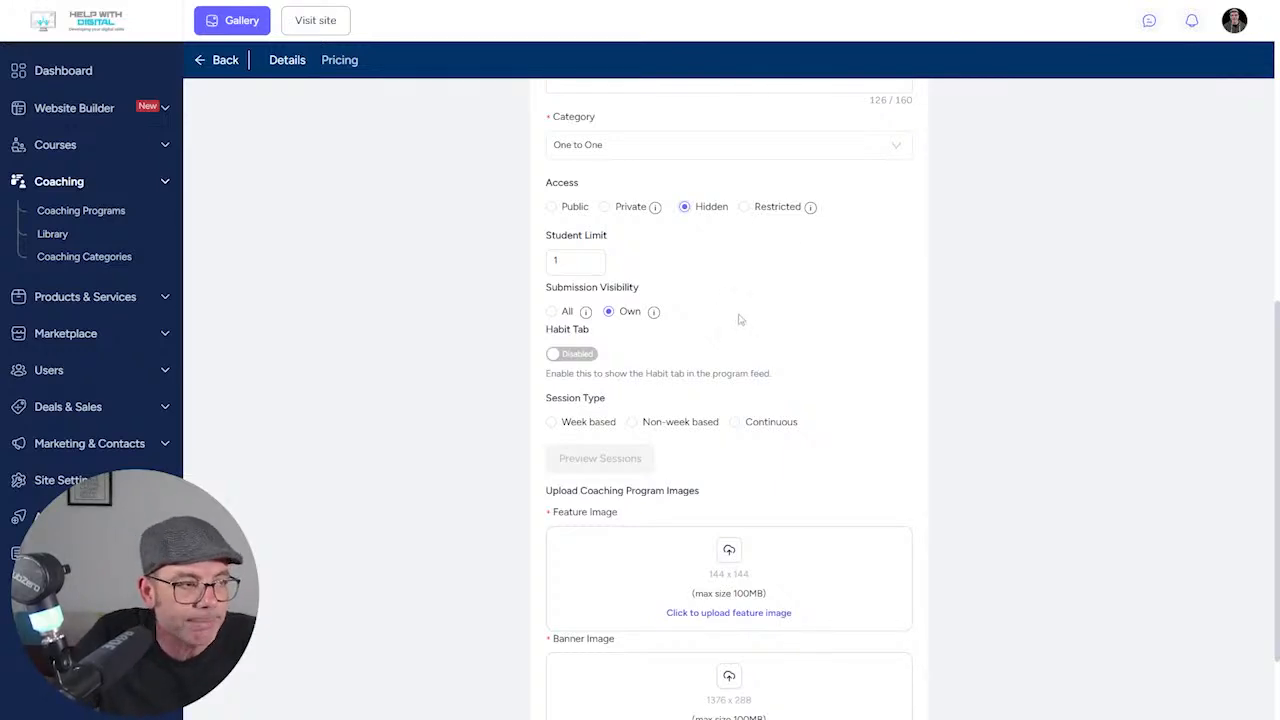
Try the non-week based session type with 5 sessions and 4 subsessions per session
scroll(741, 333, "down", 2)
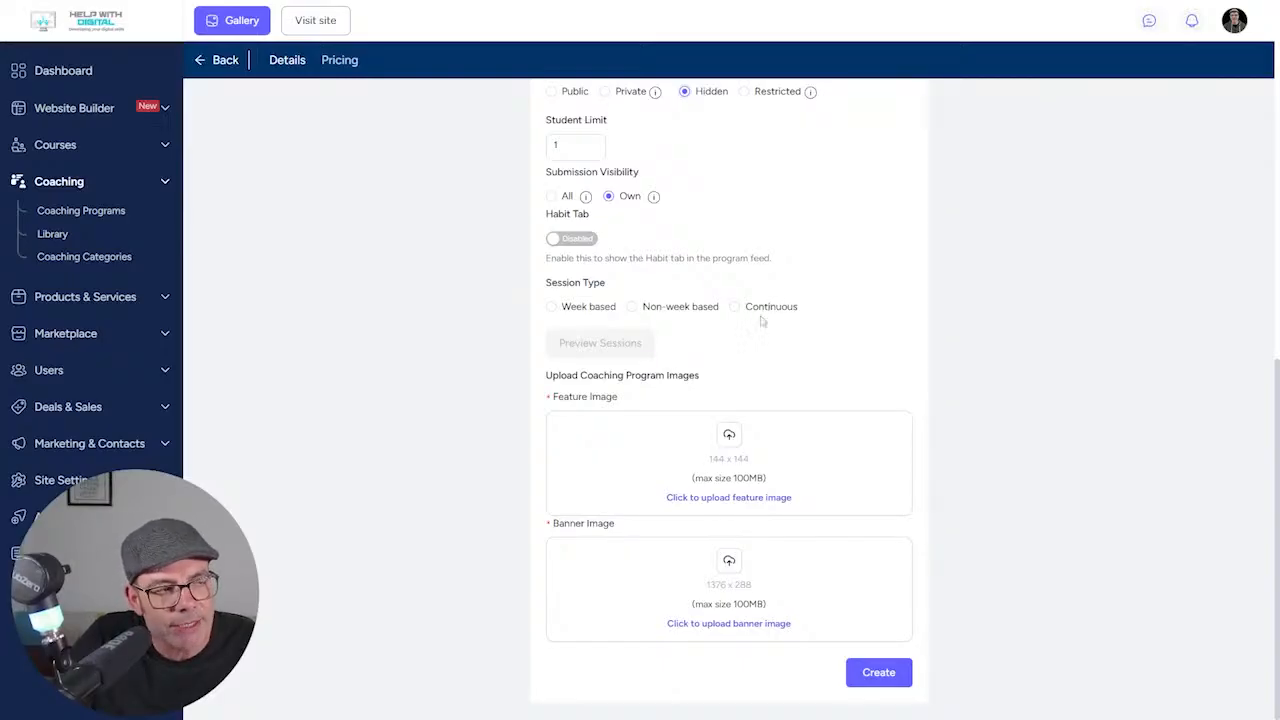
left_click(596, 312)
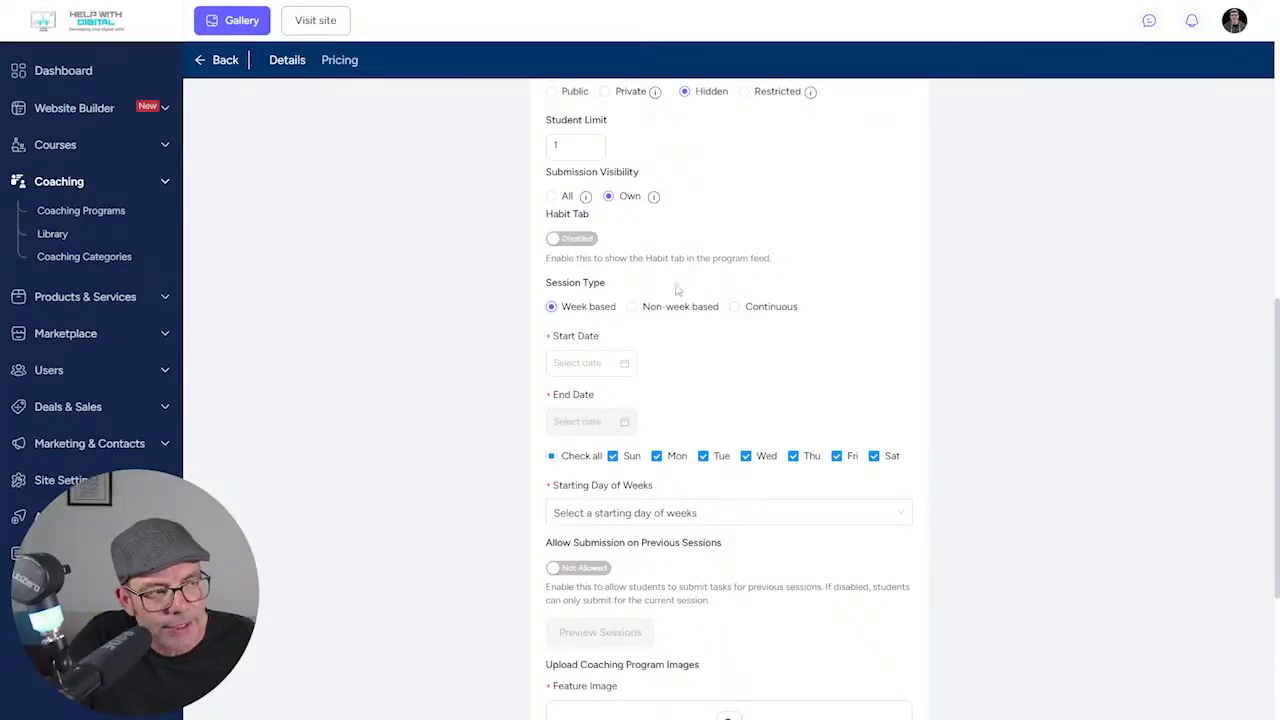
left_click(633, 308)
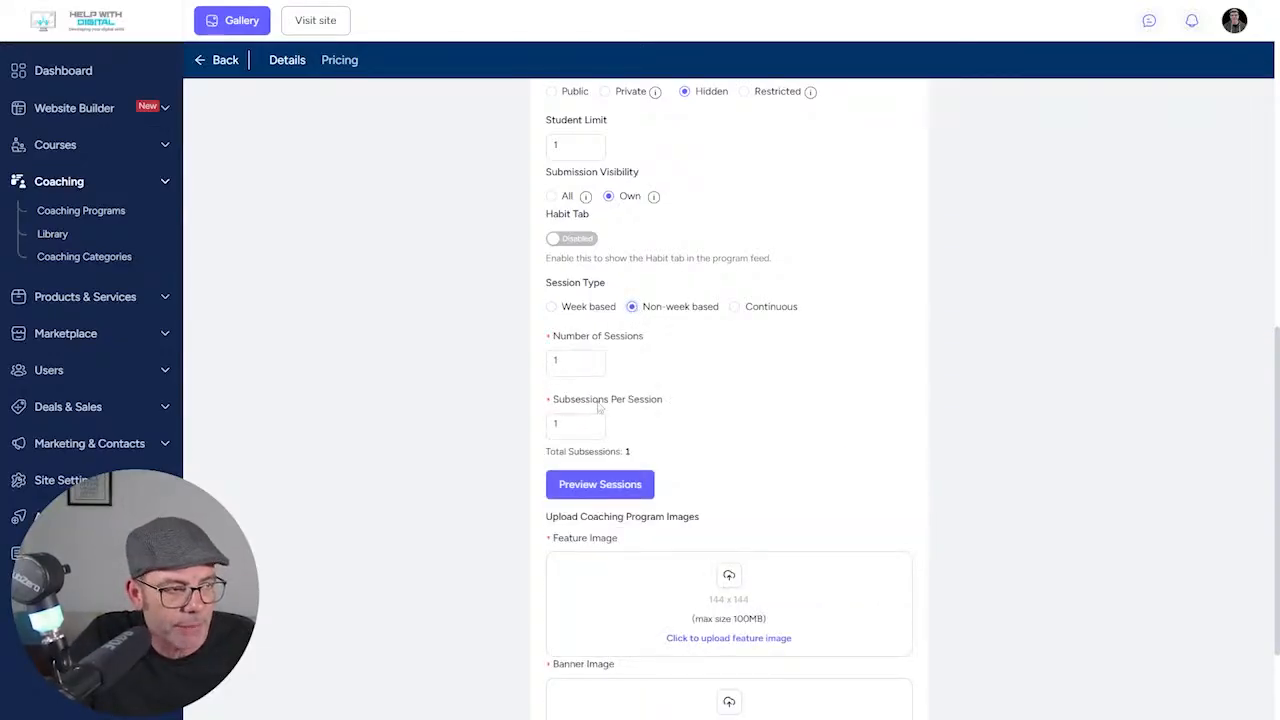
scroll(610, 395, "down", 2)
scroll(660, 410, "up", 3)
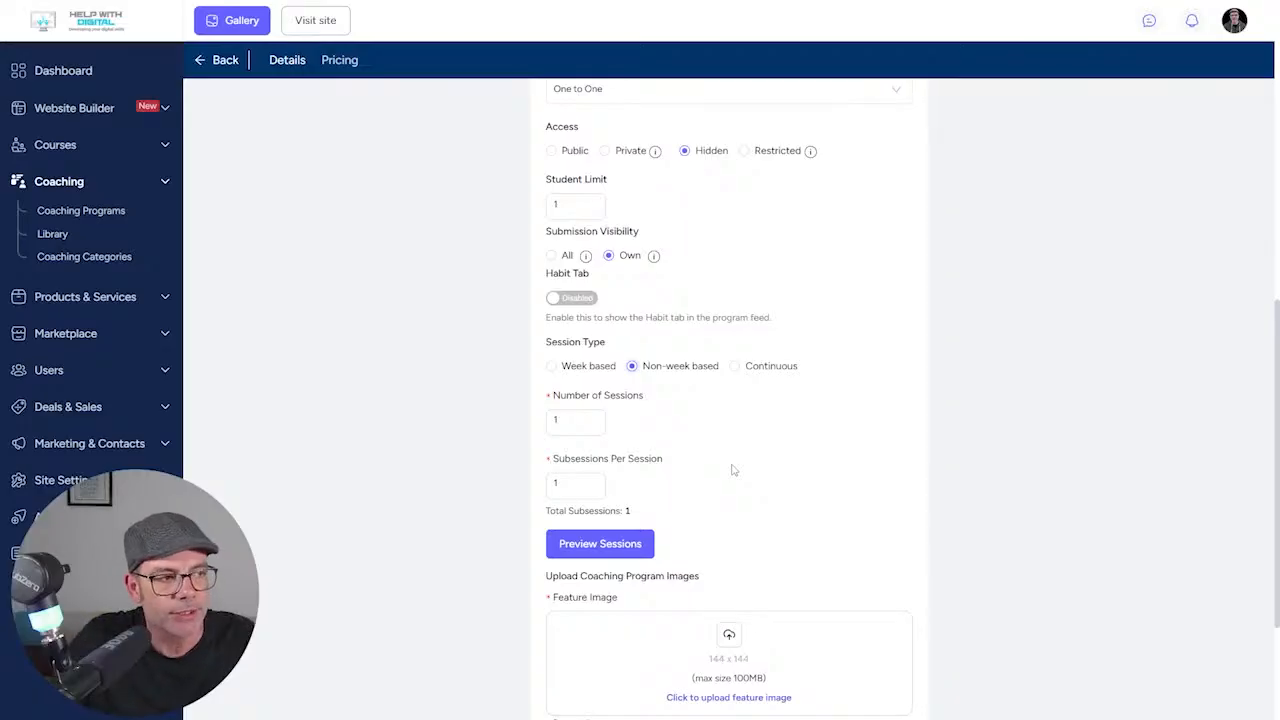
double_click(556, 420)
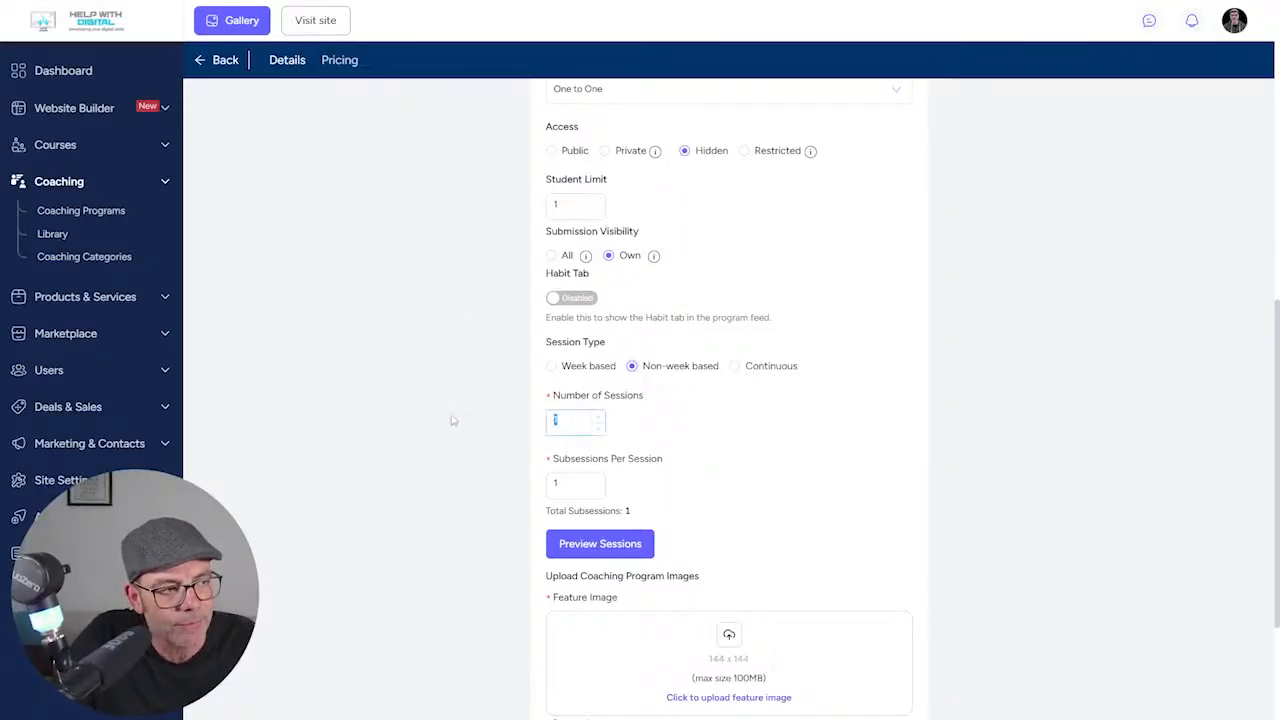
type("5")
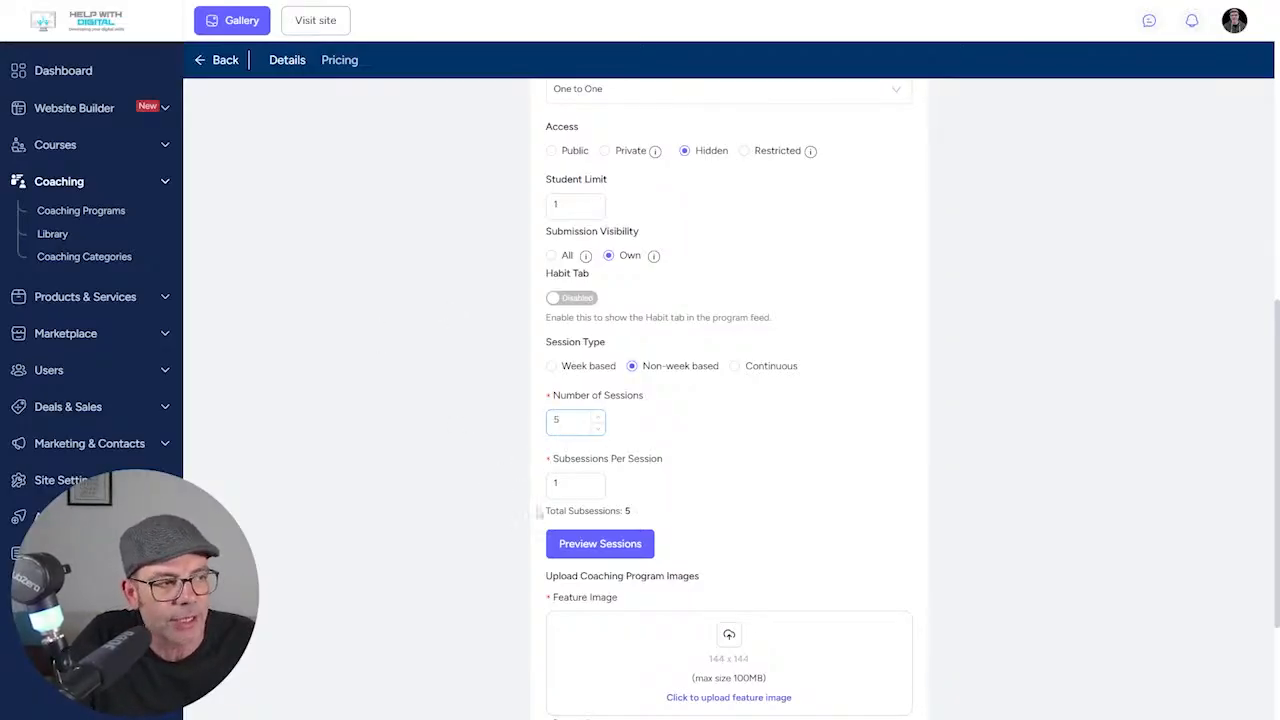
double_click(572, 486)
type("4")
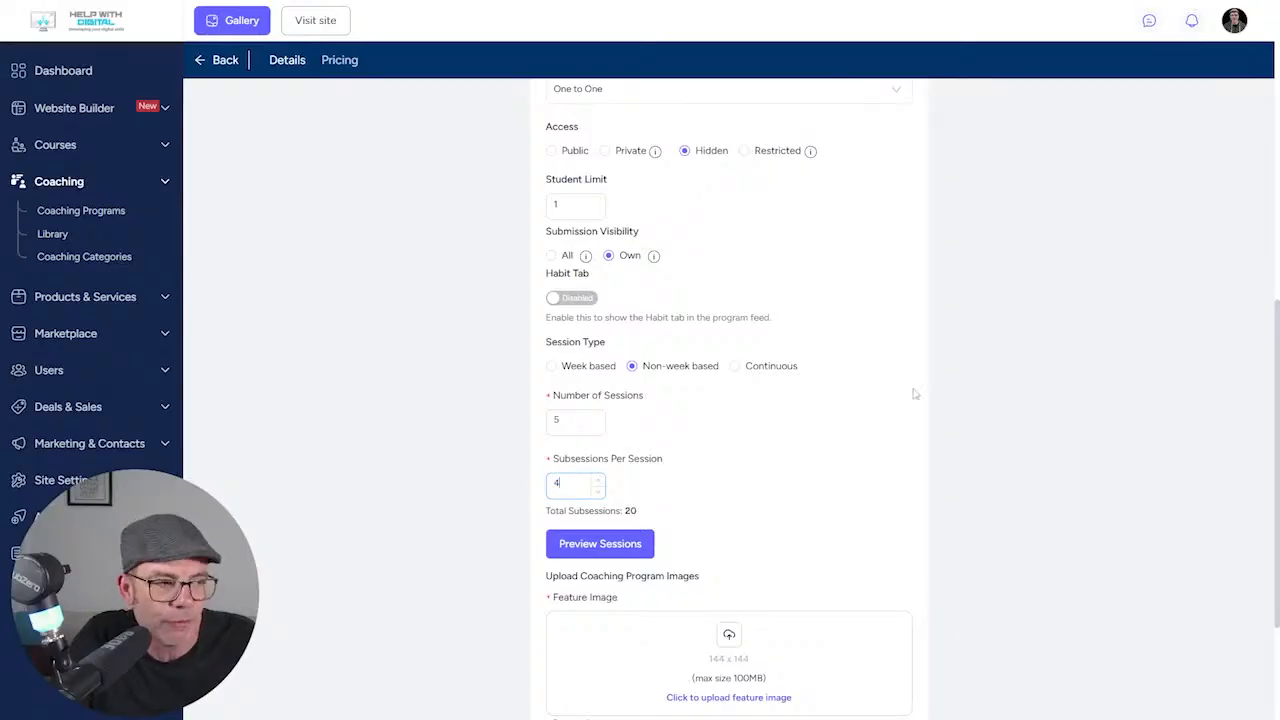
Make the sessions week based, running from 2025/09/01 to 2025/09/30
left_click(551, 366)
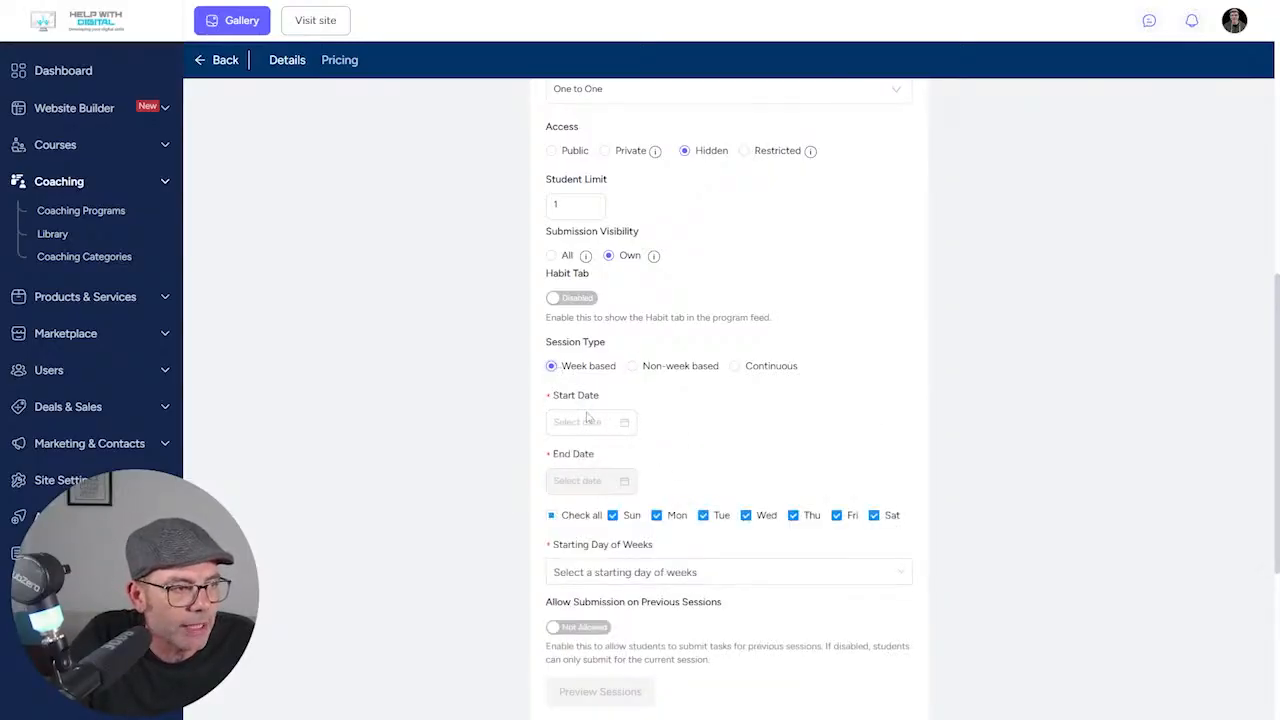
left_click(592, 420)
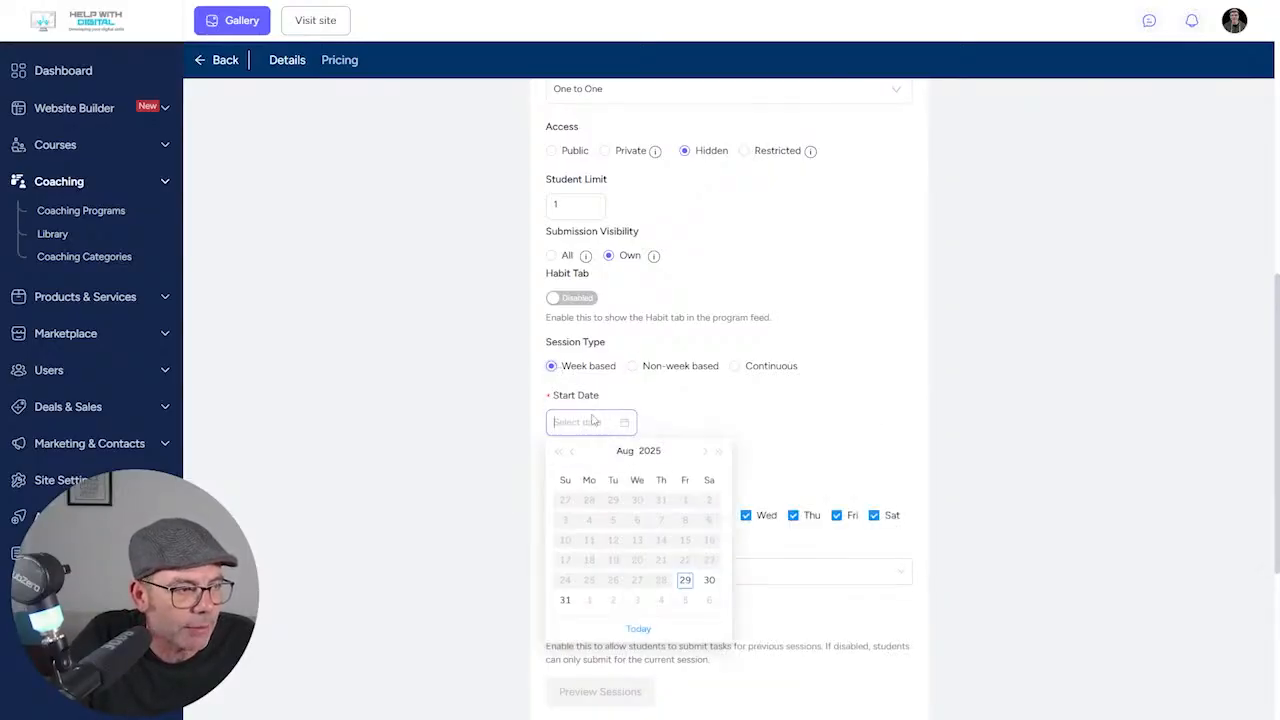
left_click(590, 601)
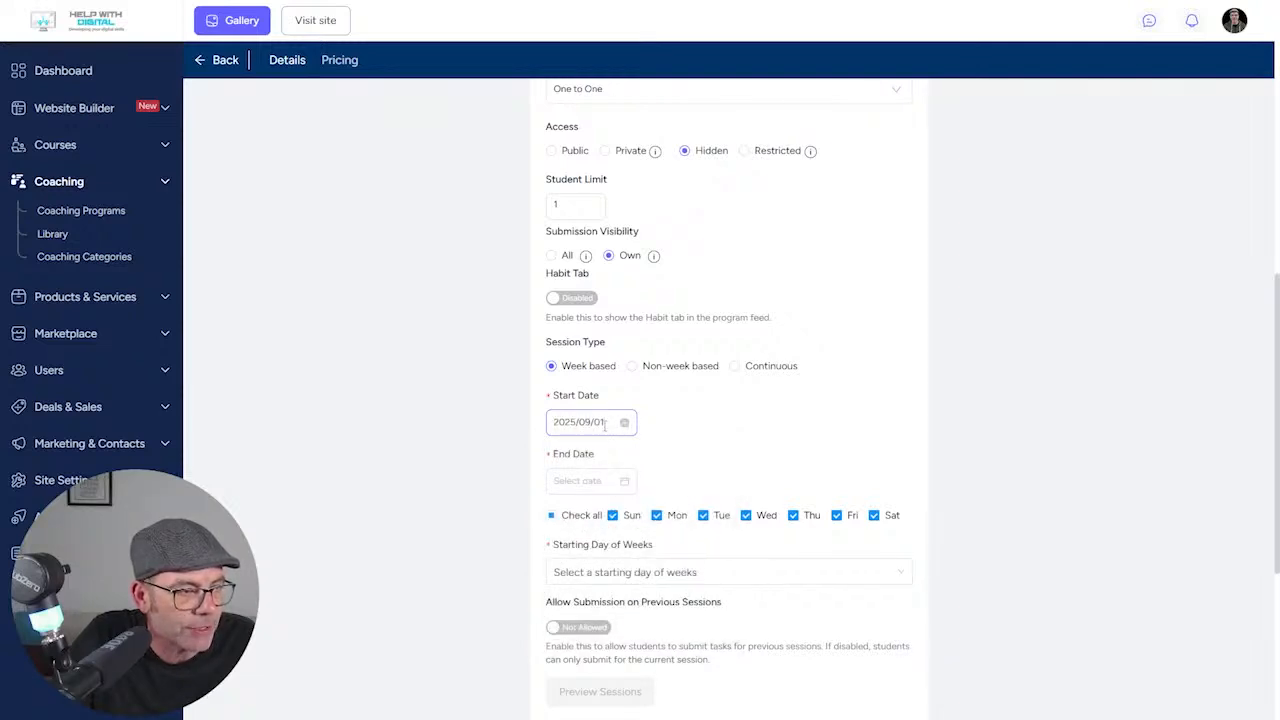
left_click(596, 481)
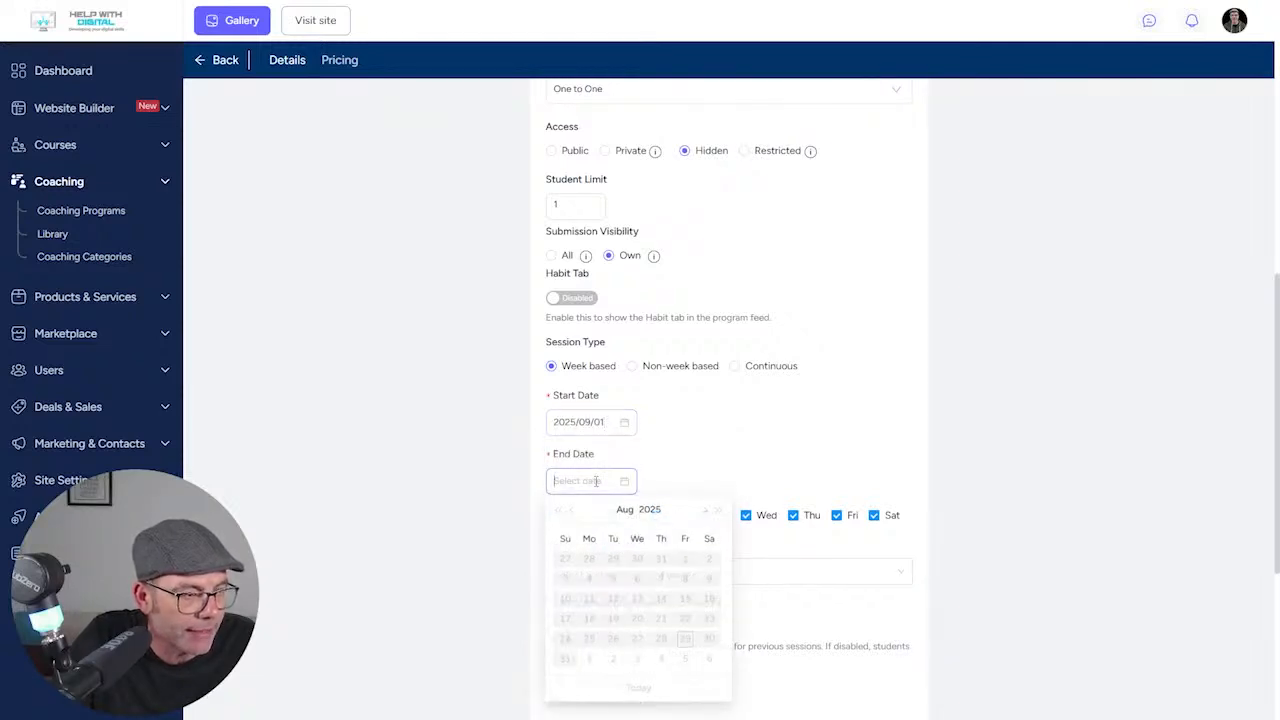
left_click(705, 510)
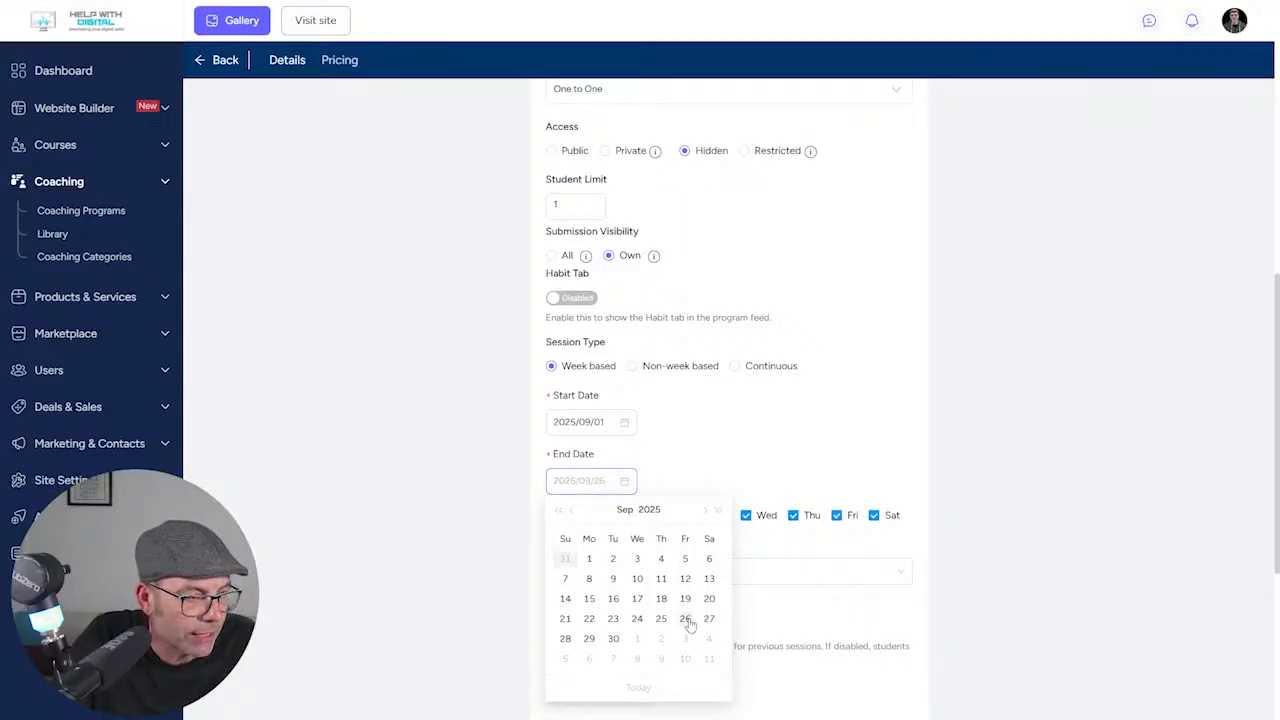
left_click(613, 640)
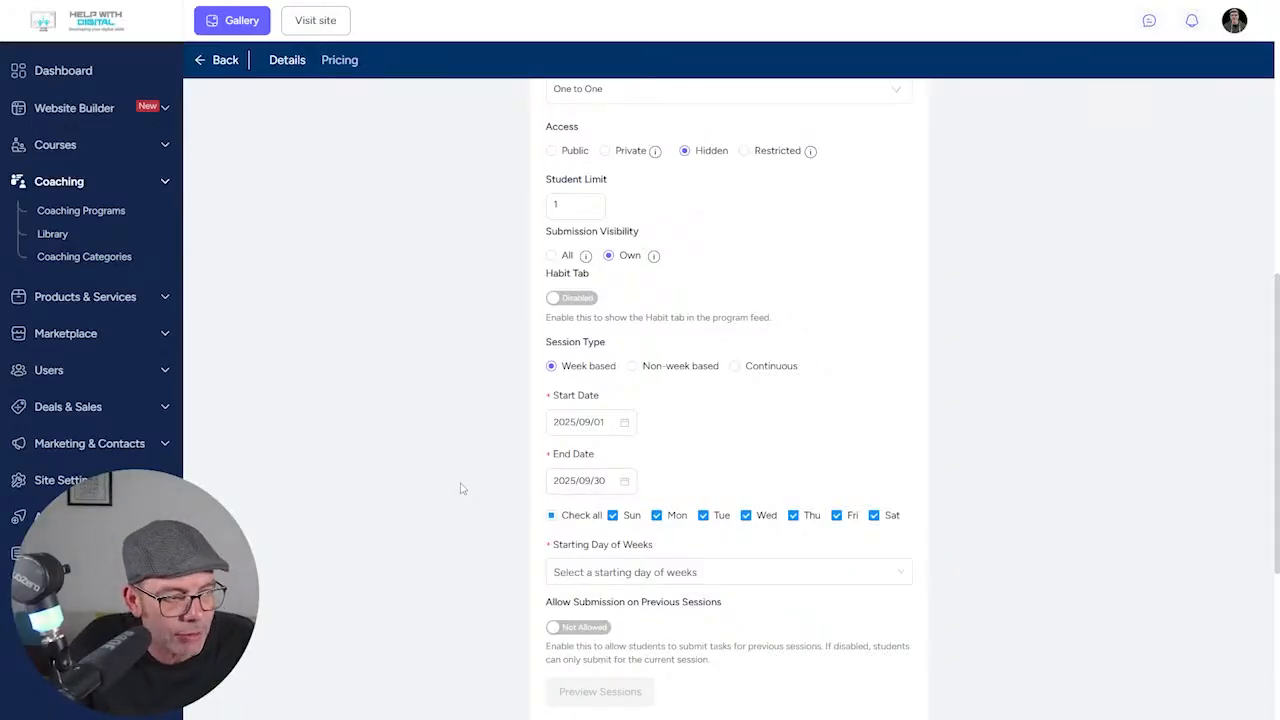
Configure the weekly schedule without Sunday and with Mon as the starting day, allowing submission on previous sessions
scroll(434, 514, "down", 3)
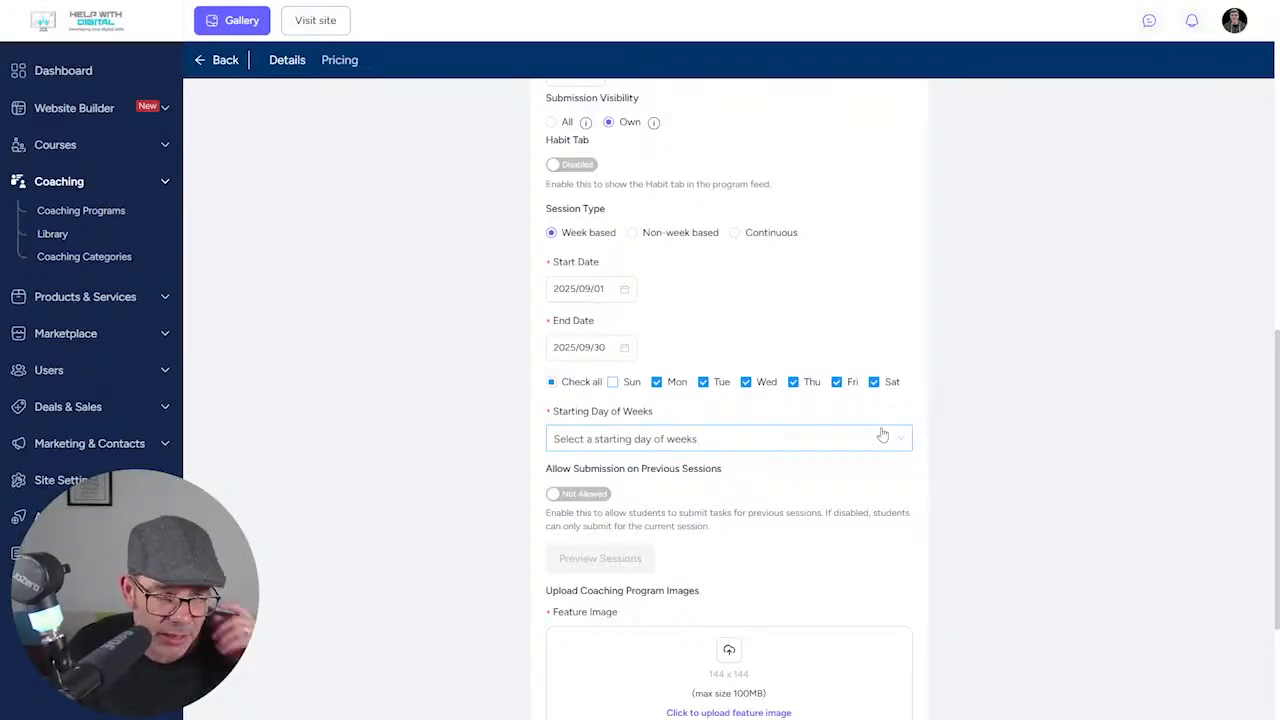
left_click(688, 440)
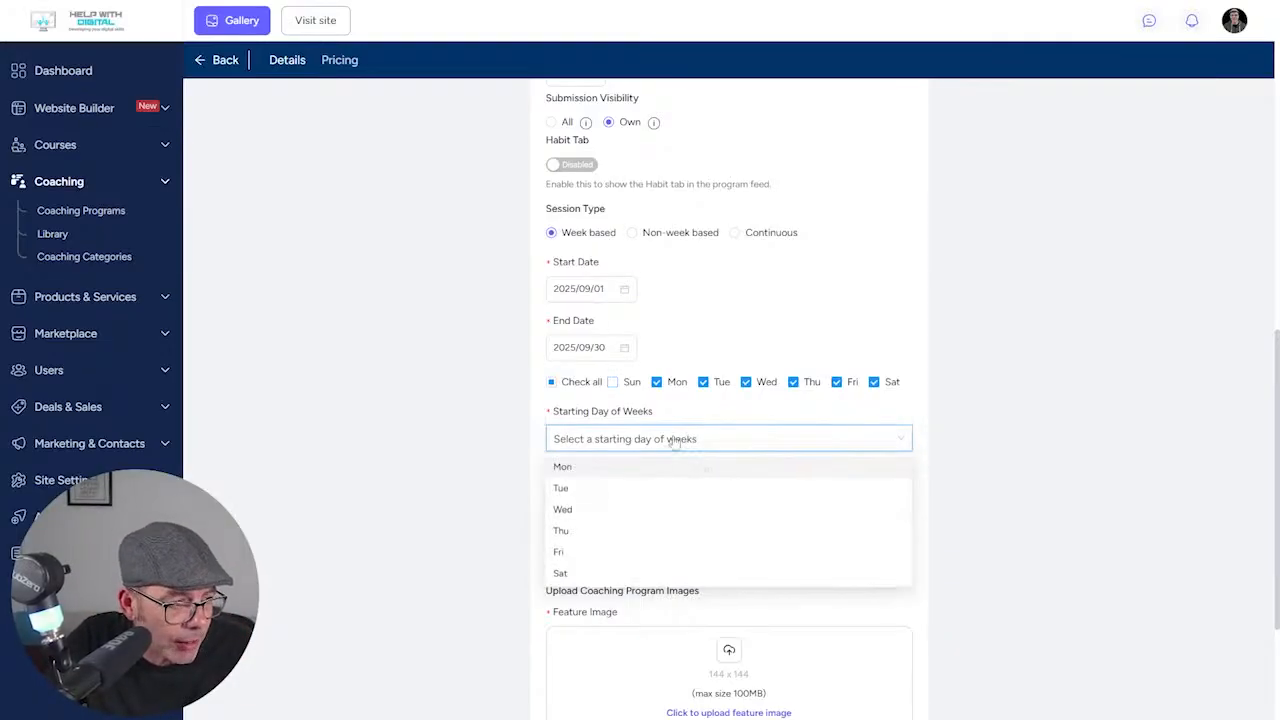
left_click(610, 469)
scroll(505, 470, "down", 1)
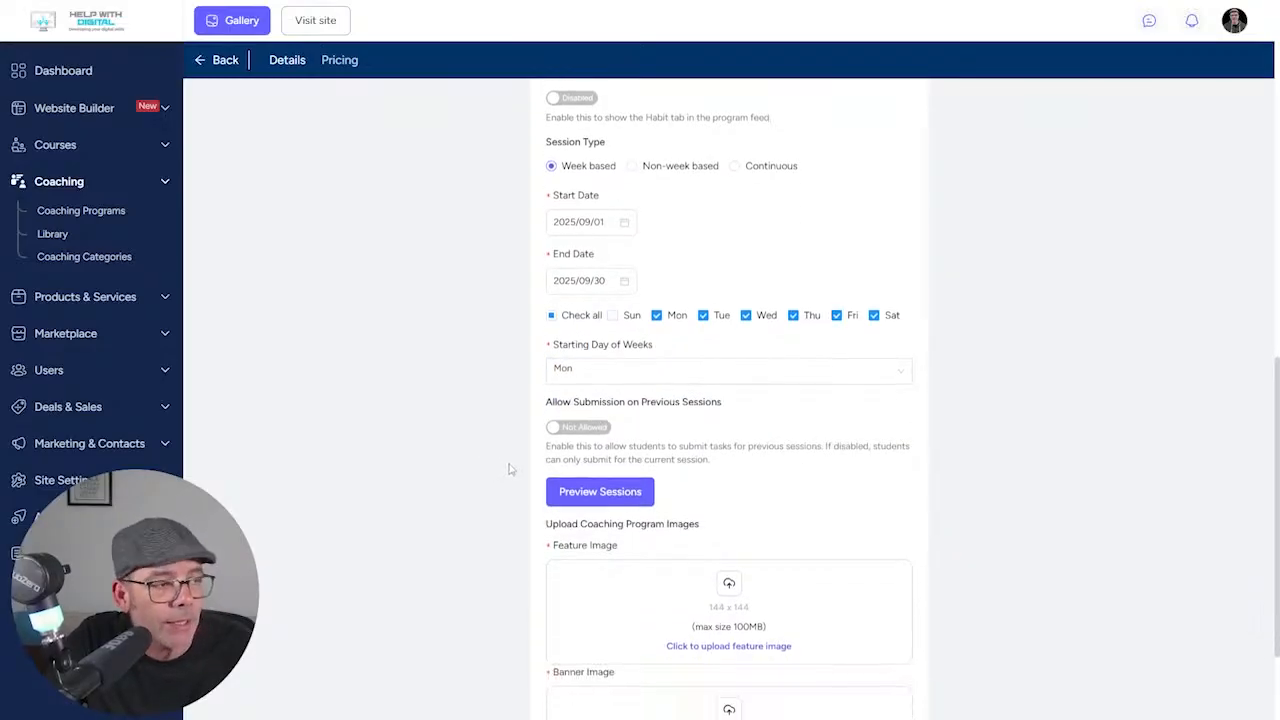
left_click(582, 430)
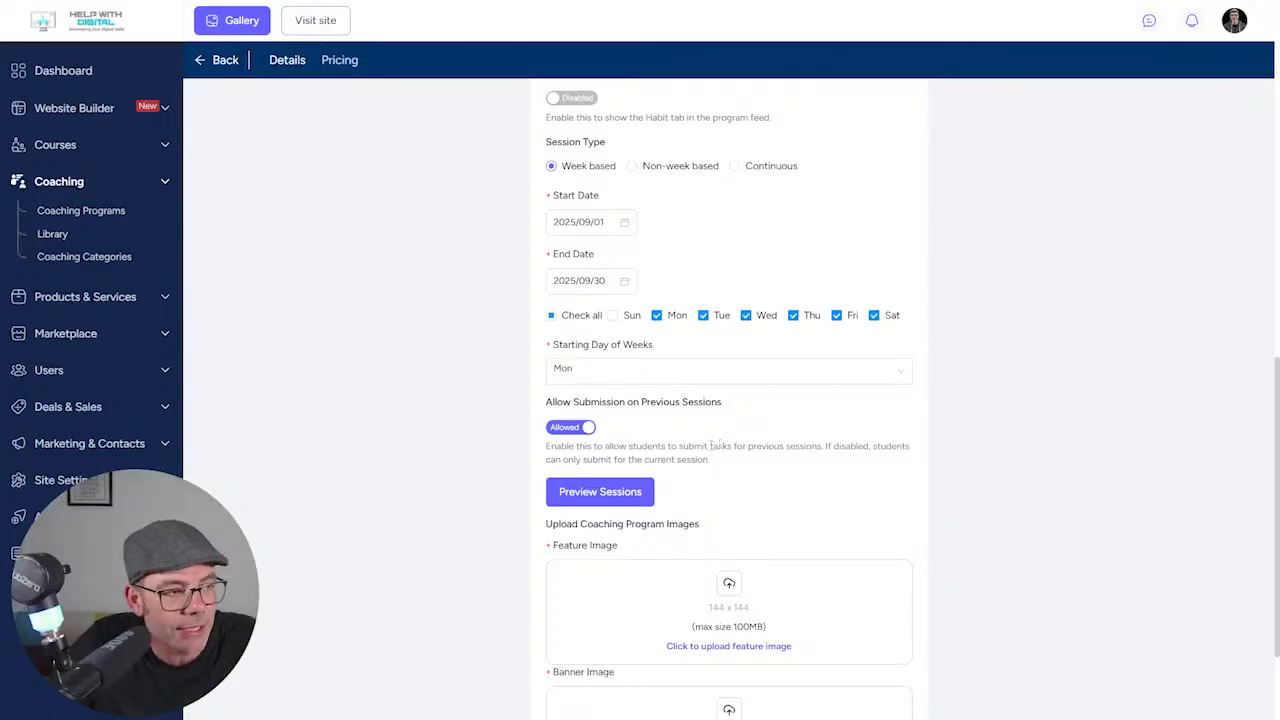
Preview the generated sessions and examine the dates in each of weeks 1 to 5
scroll(650, 415, "down", 2)
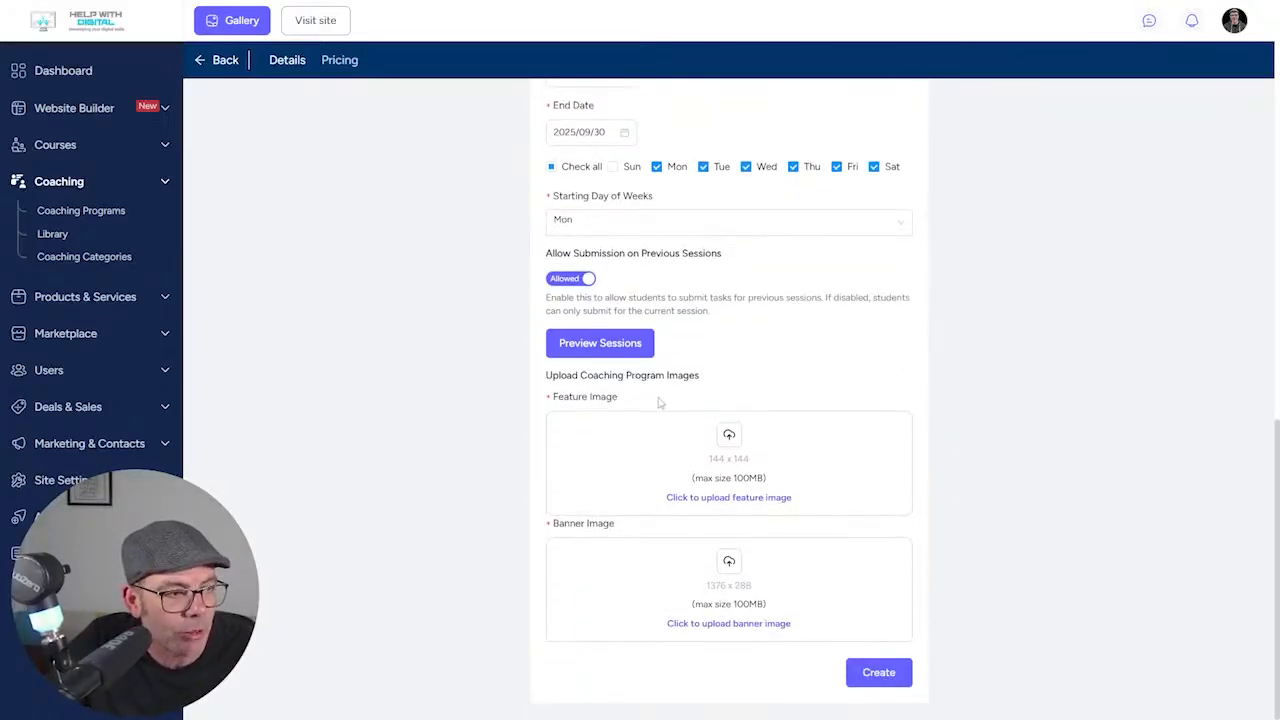
left_click(624, 353)
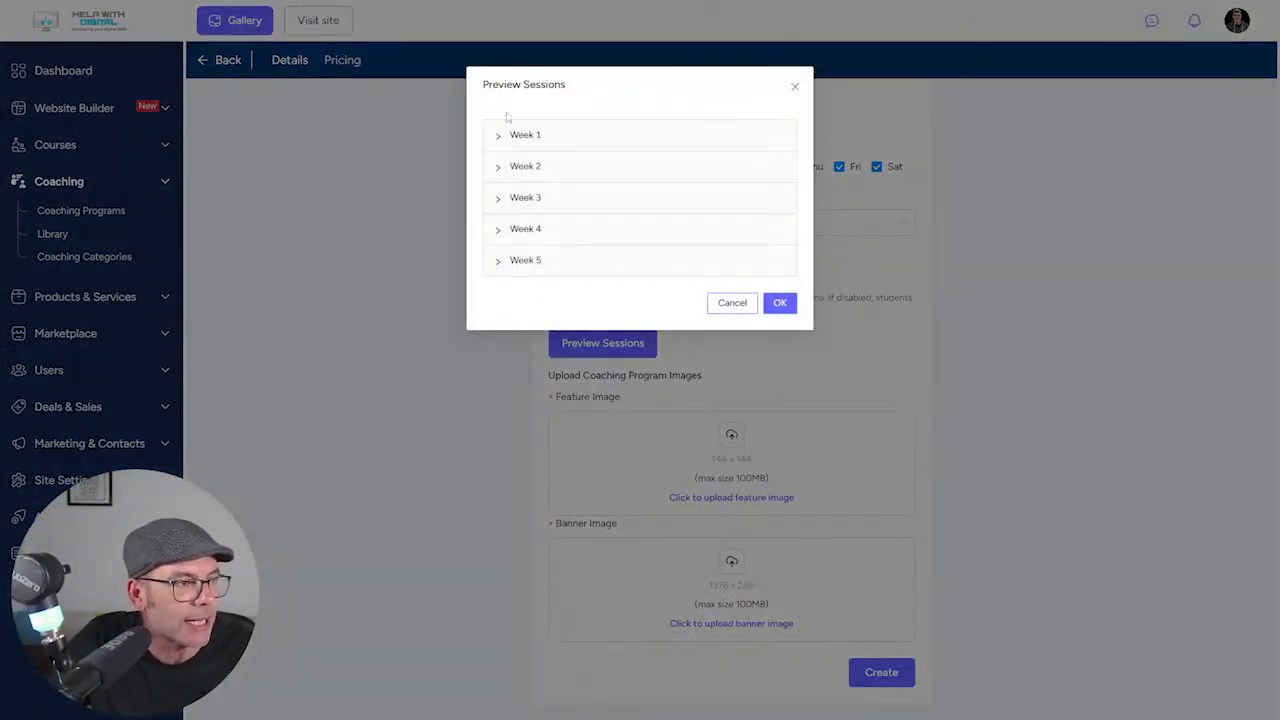
left_click(499, 136)
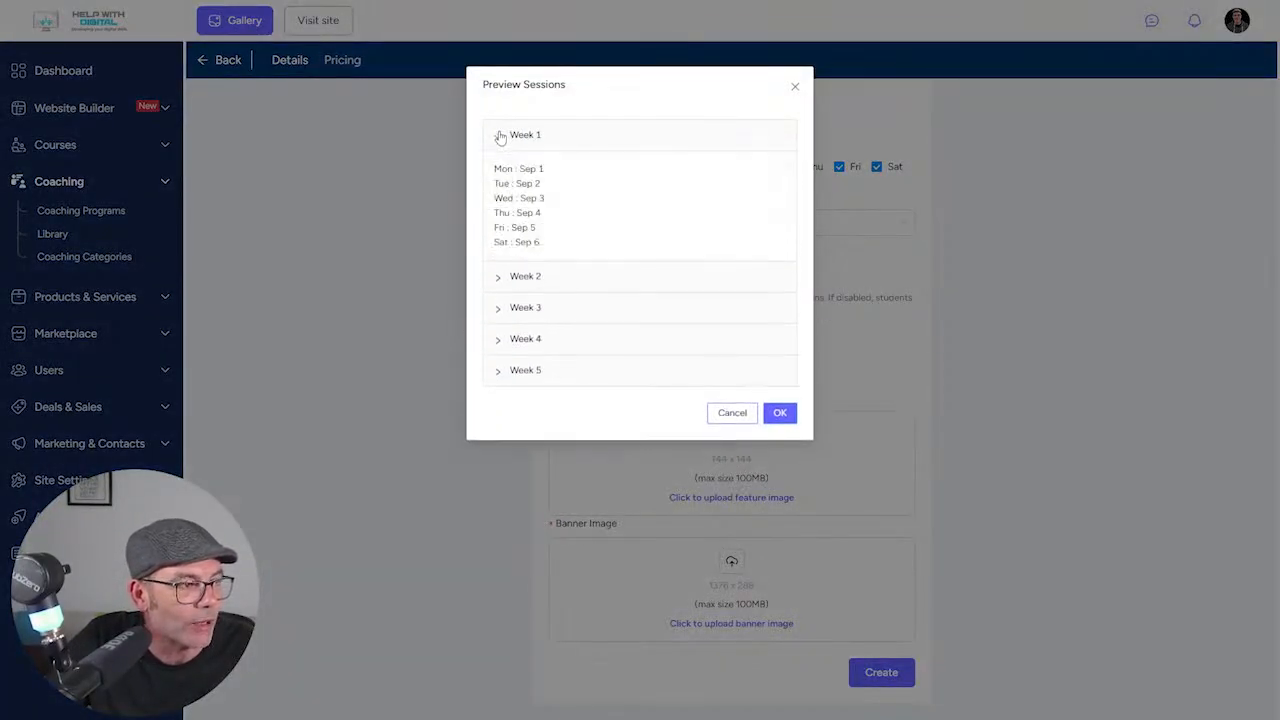
left_click(499, 284)
left_click(501, 312)
left_click(497, 342)
left_click(499, 369)
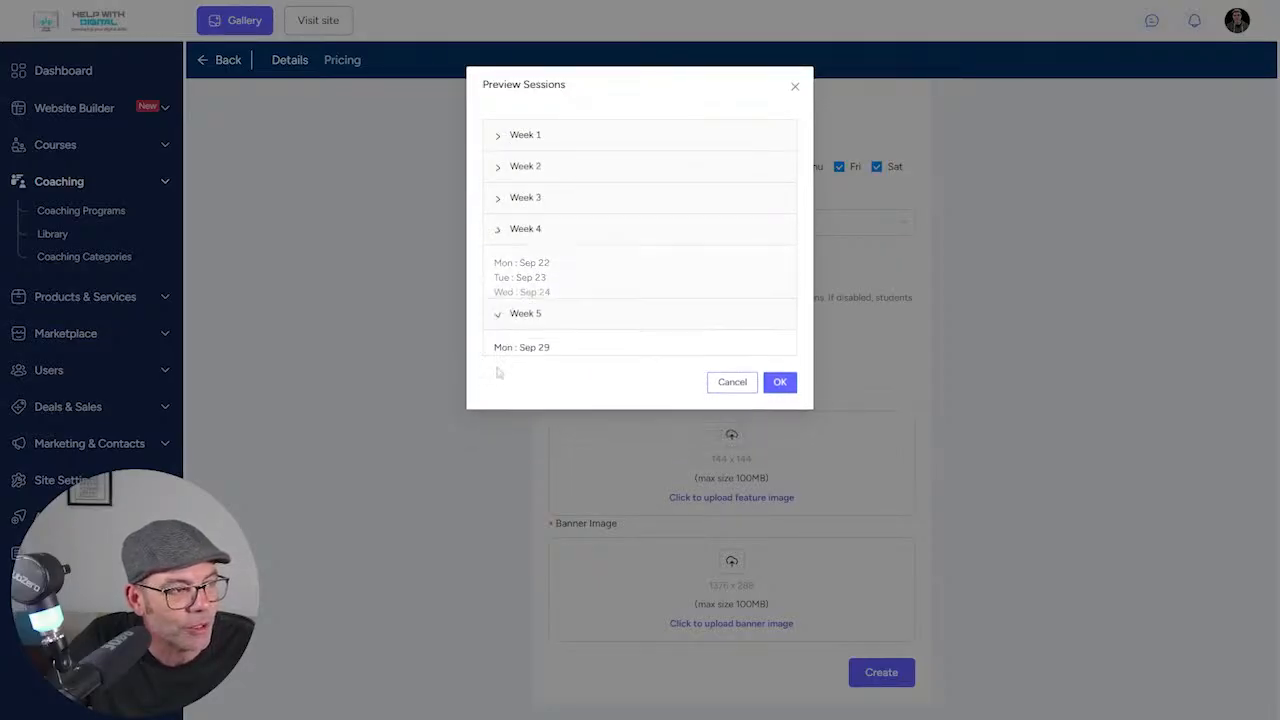
Close the session preview and, in Canva, create a new custom-size design of 144 × 144 px
left_click(779, 354)
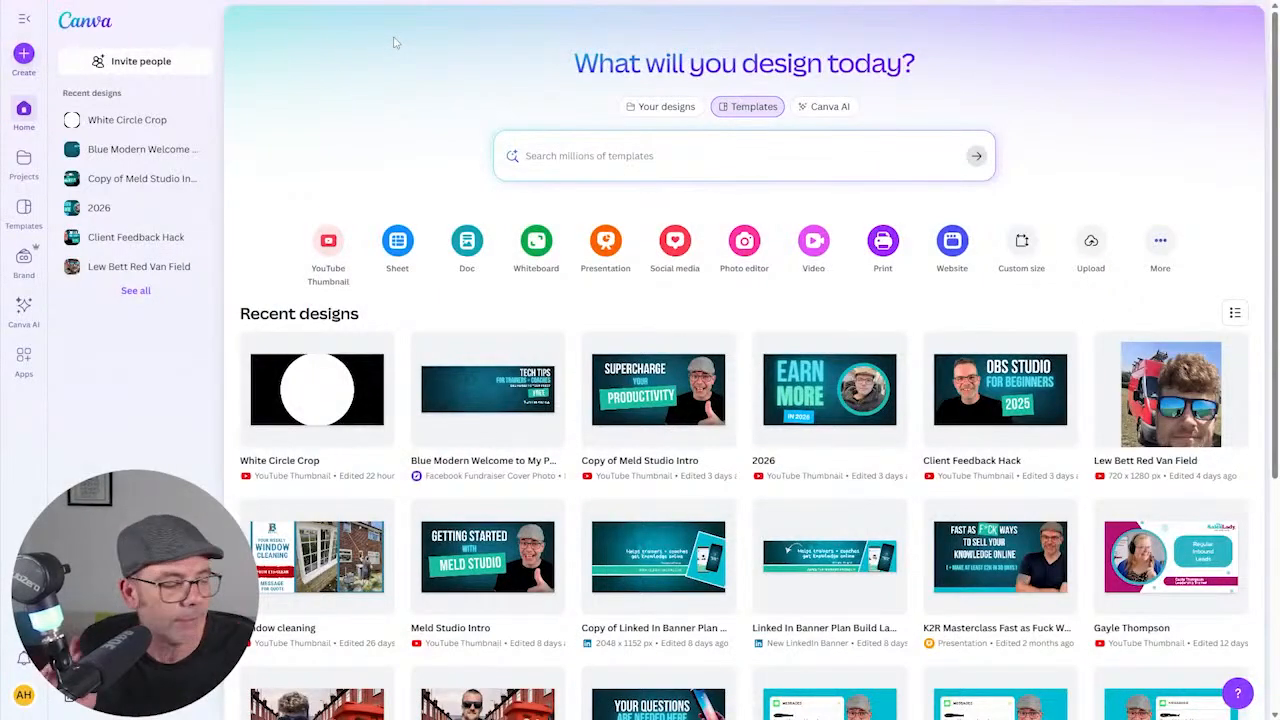
key("ctrl+Tab")
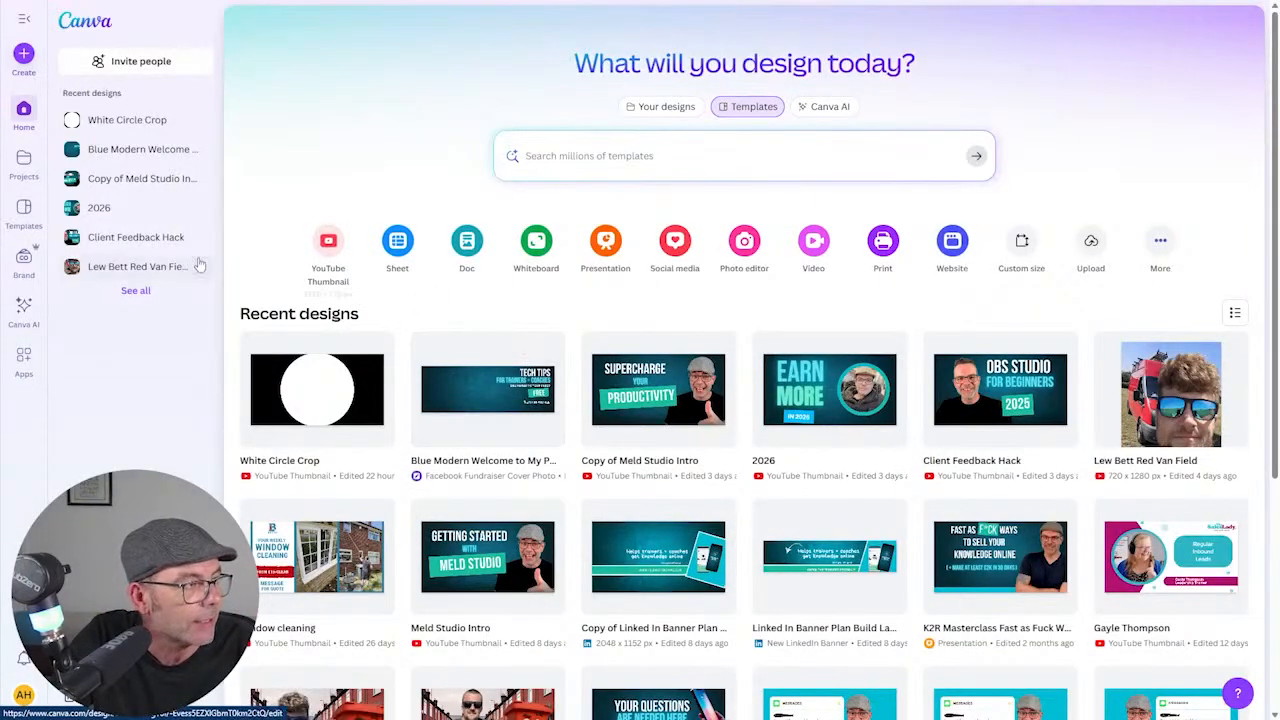
left_click(24, 54)
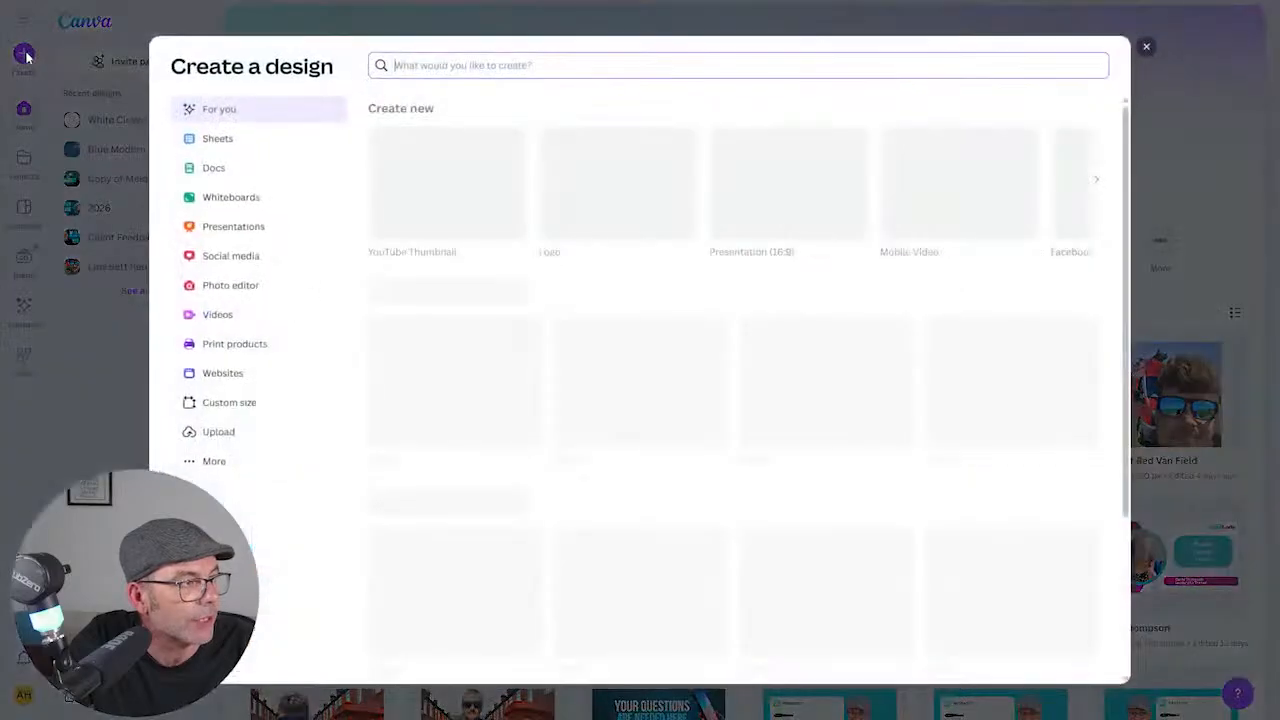
left_click(232, 402)
type("144")
key("Tab")
type("1")
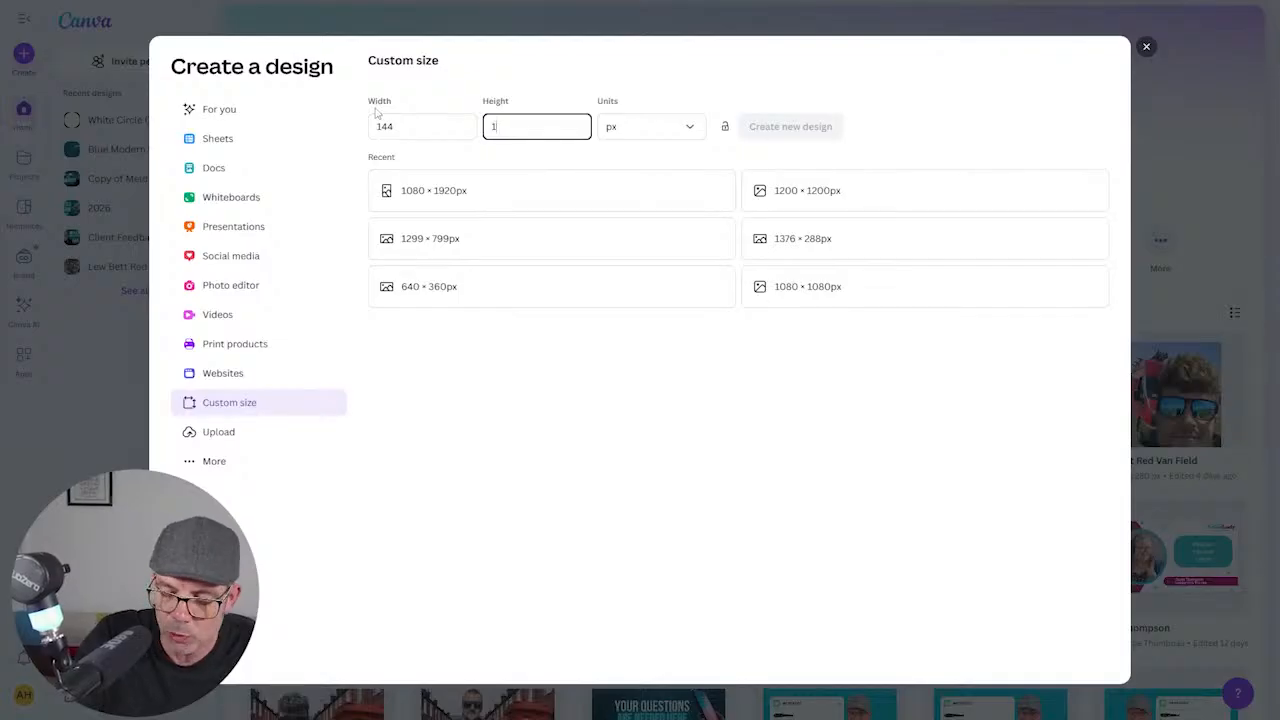
type("144")
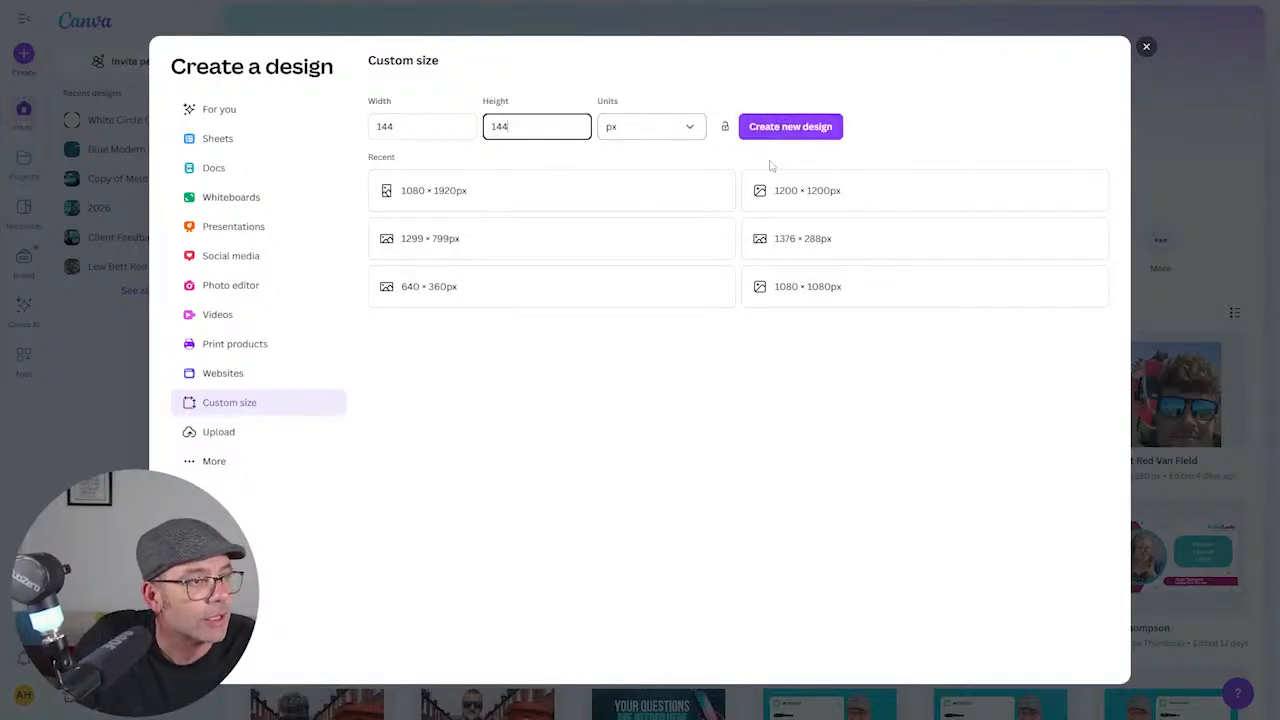
left_click(752, 127)
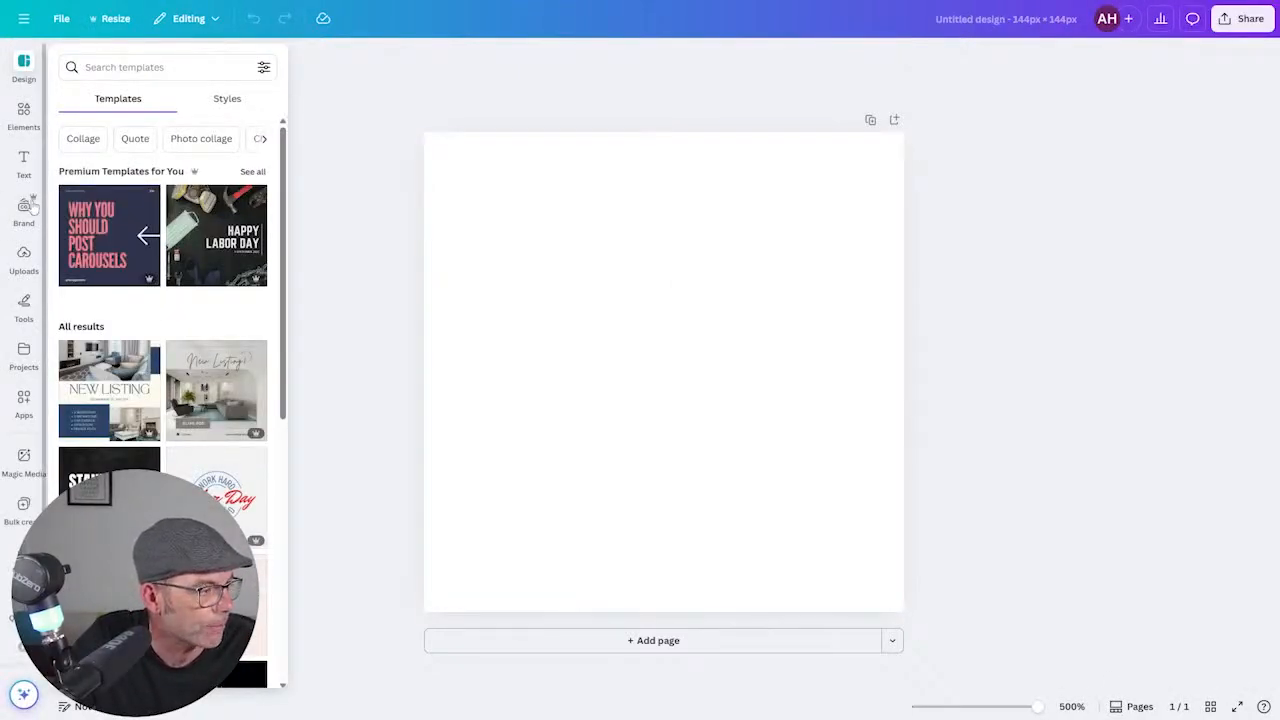
Generate images with Magic Media from the prompt "headphones sat on a led lit computer desk"
left_click(24, 458)
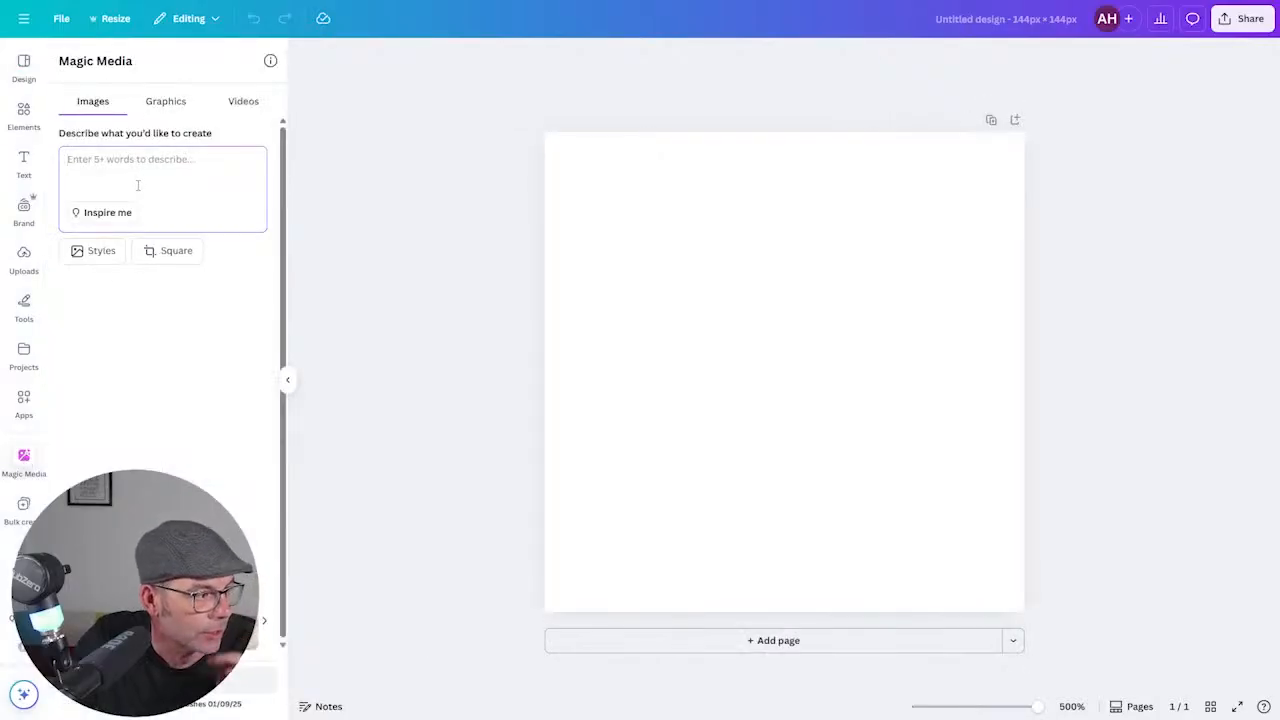
type("h")
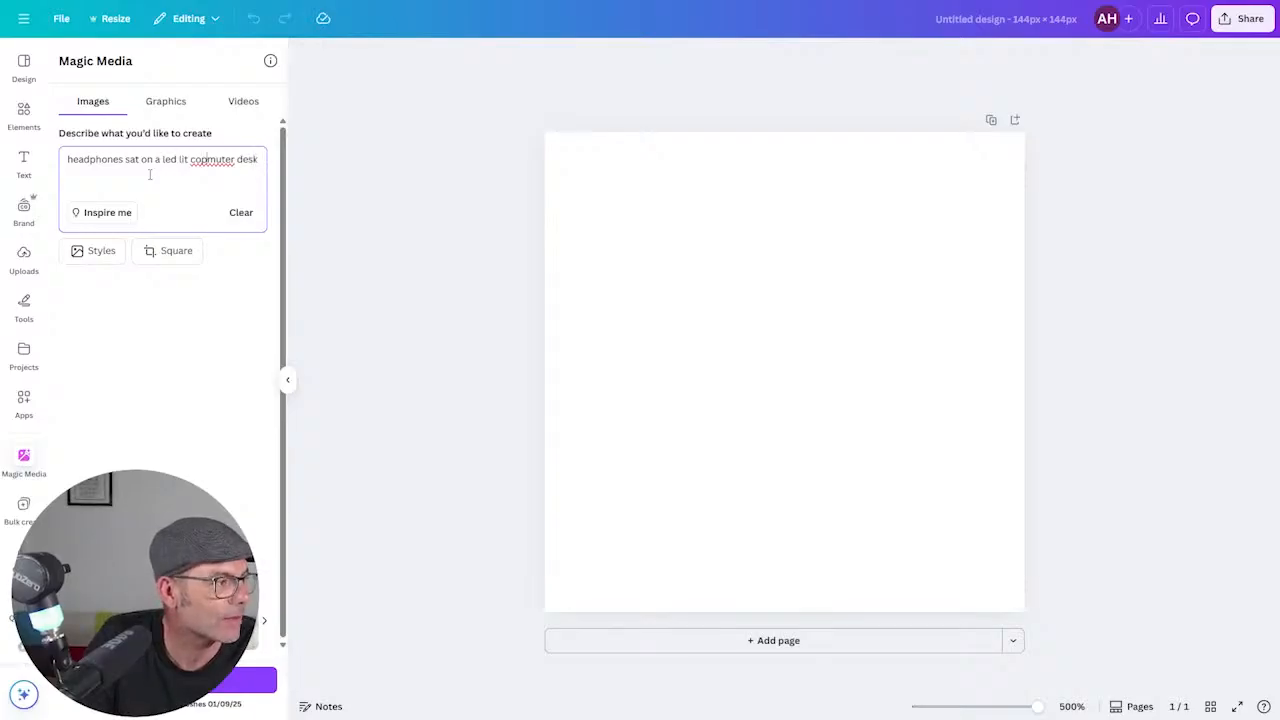
key("BackSpace")
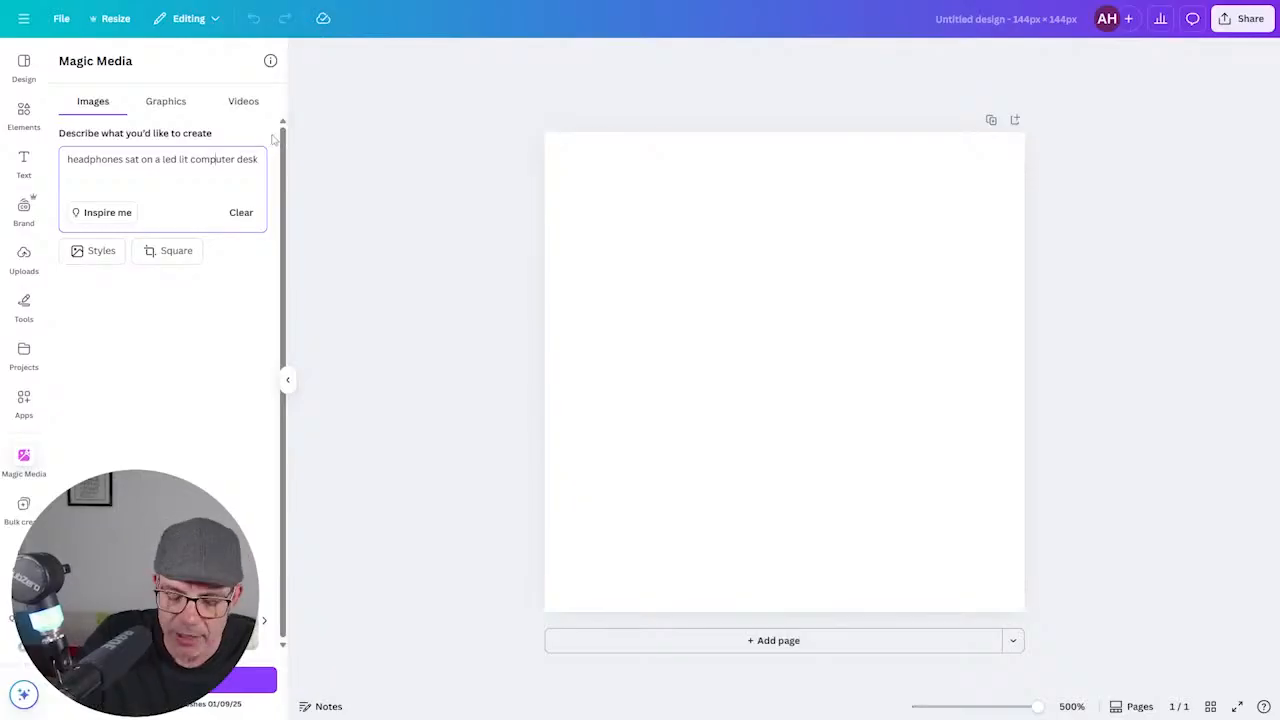
key("Return")
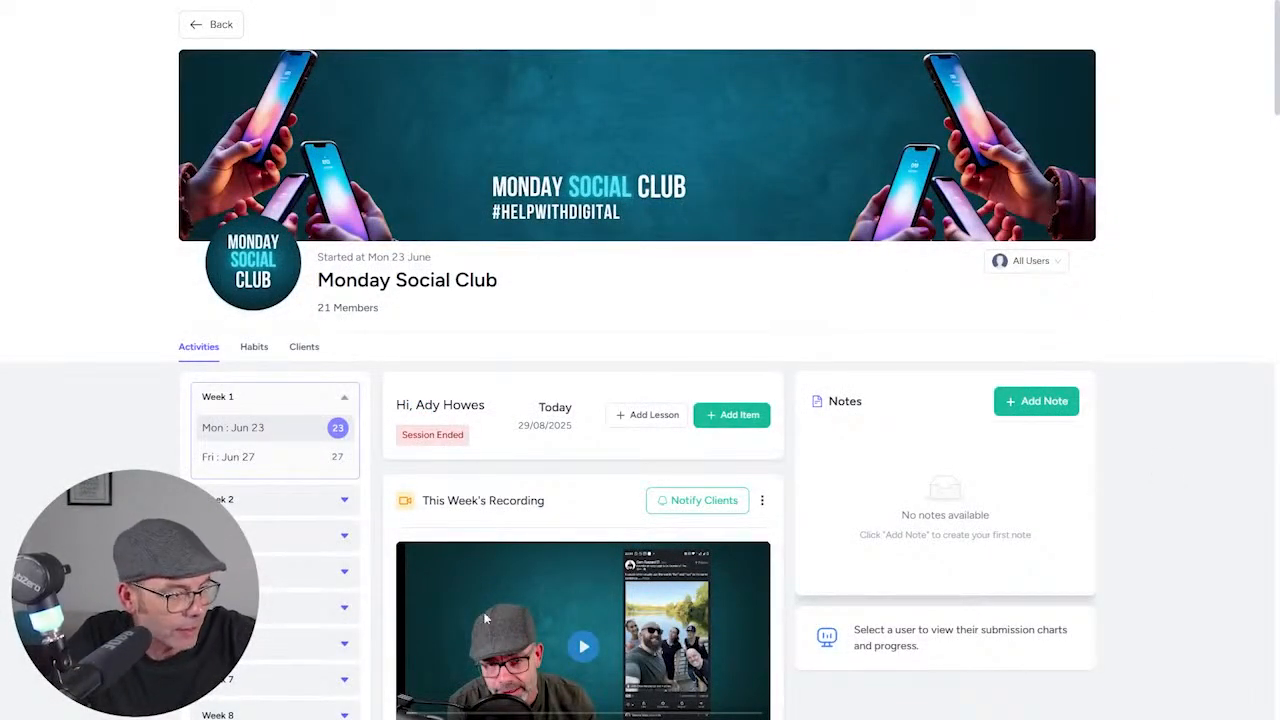
scroll(484, 618, "down", 3)
scroll(987, 443, "up", 3)
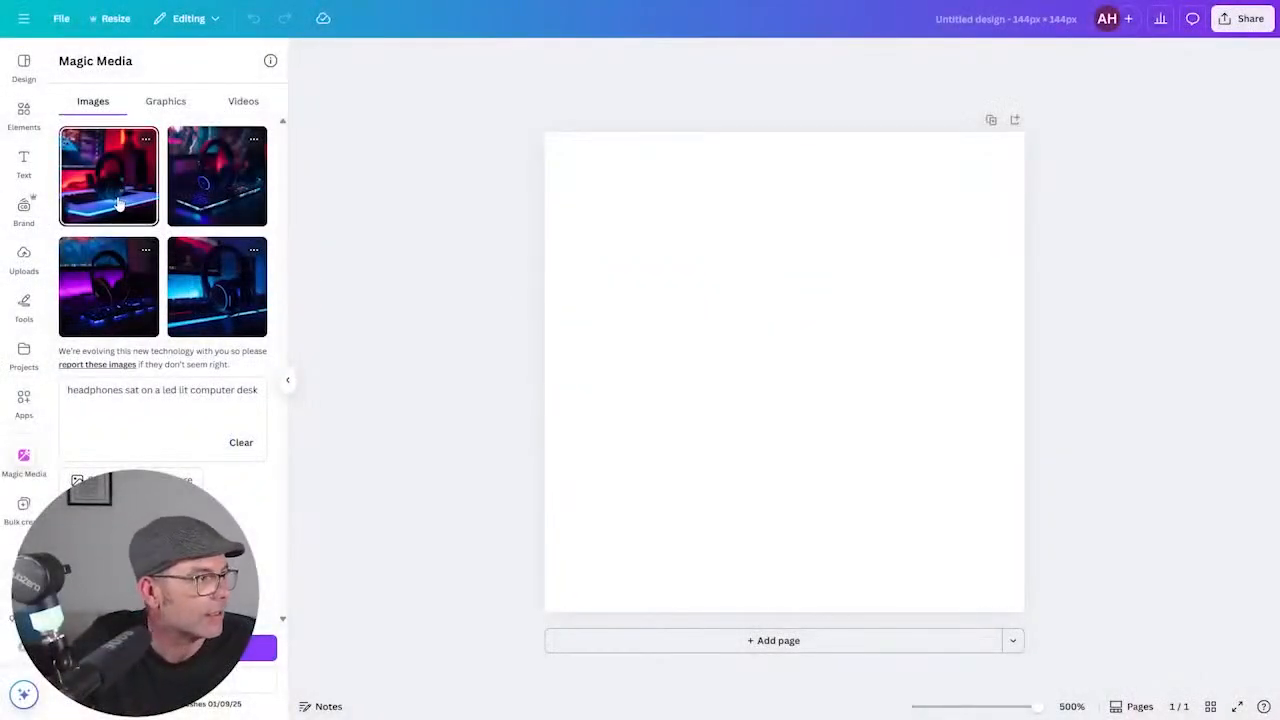
Add the generated purple-lit headphones image to the page and scale it to fill the whole square canvas
left_click(122, 277)
left_click_drag(742, 371, 647, 288)
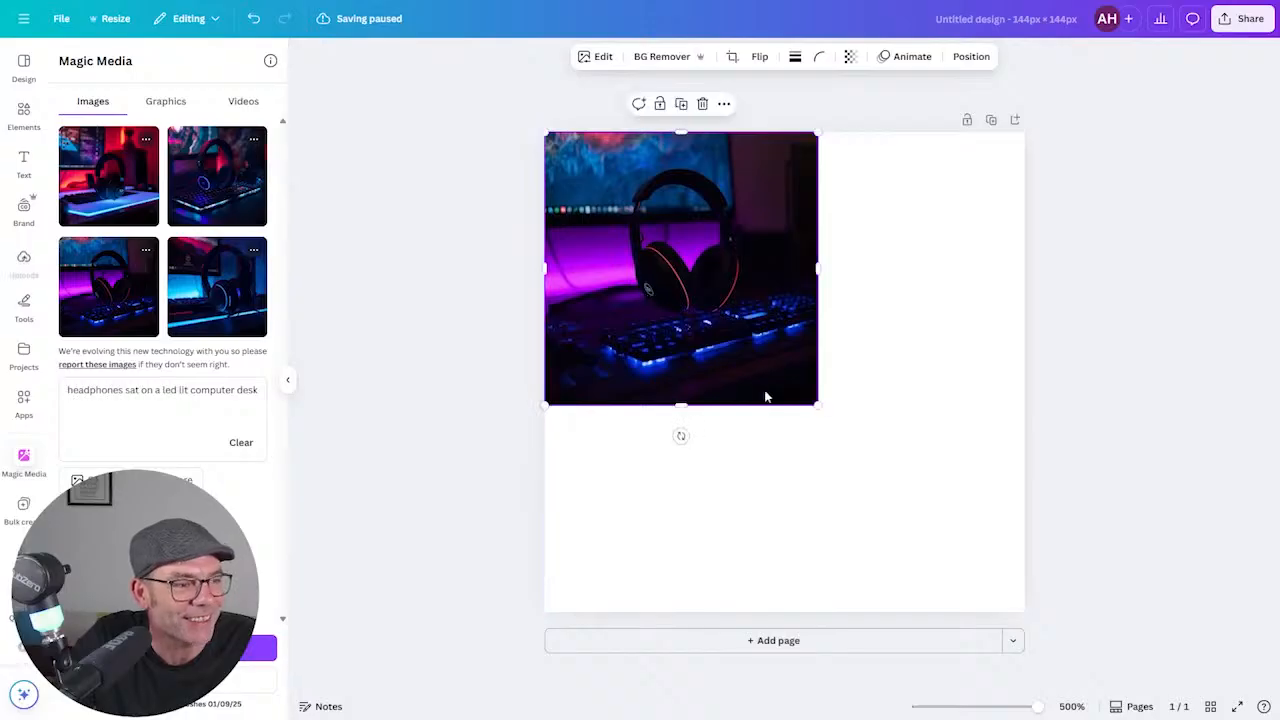
left_click_drag(817, 404, 1024, 612)
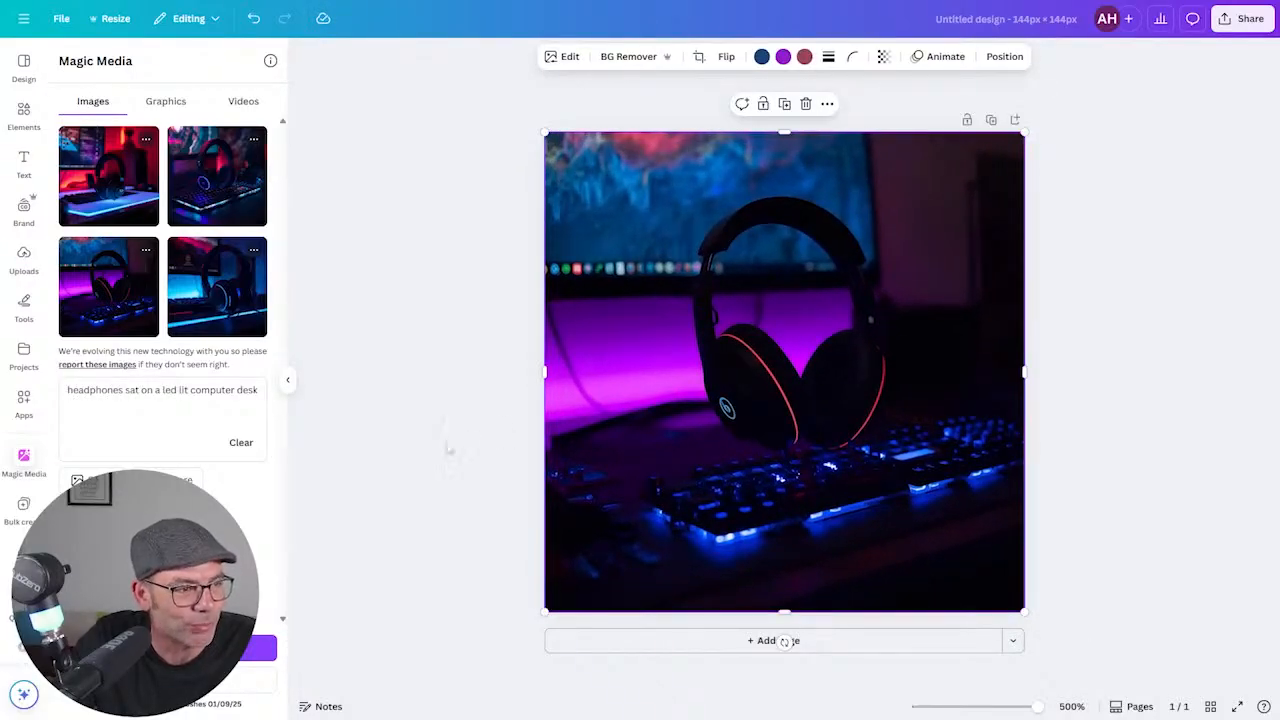
left_click(453, 445)
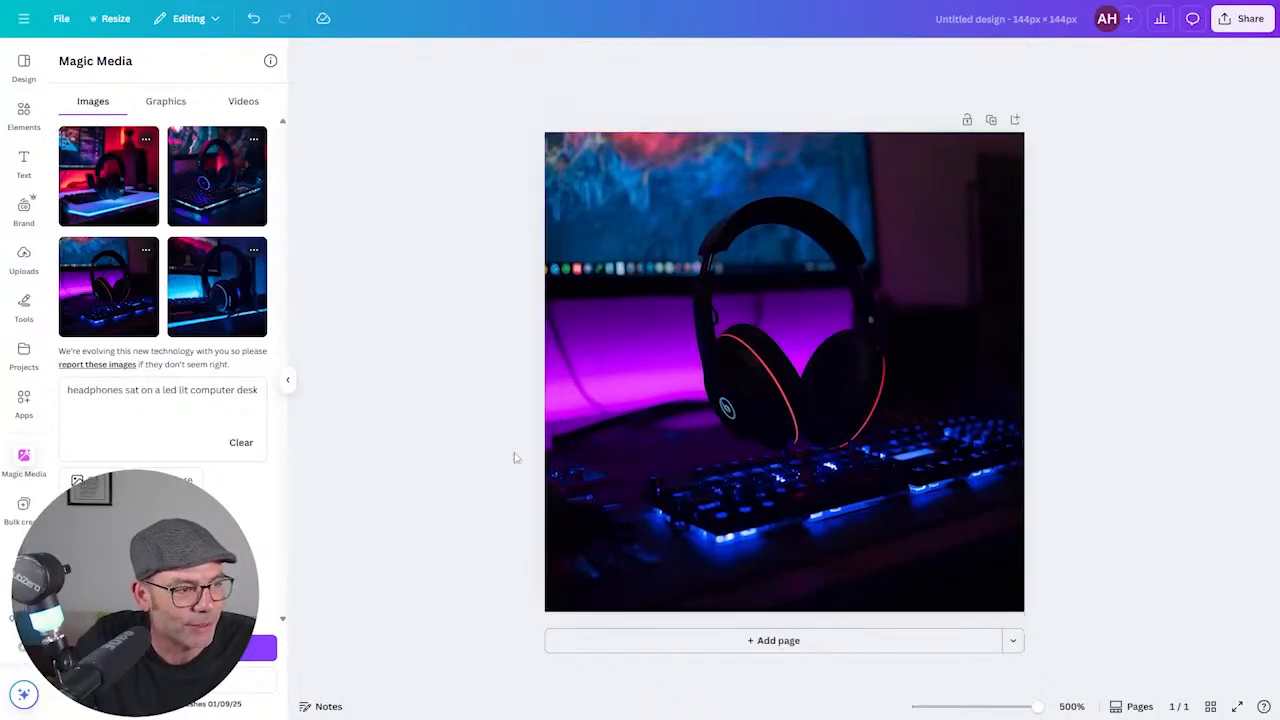
Download the finished square headphones design
left_click(1230, 14)
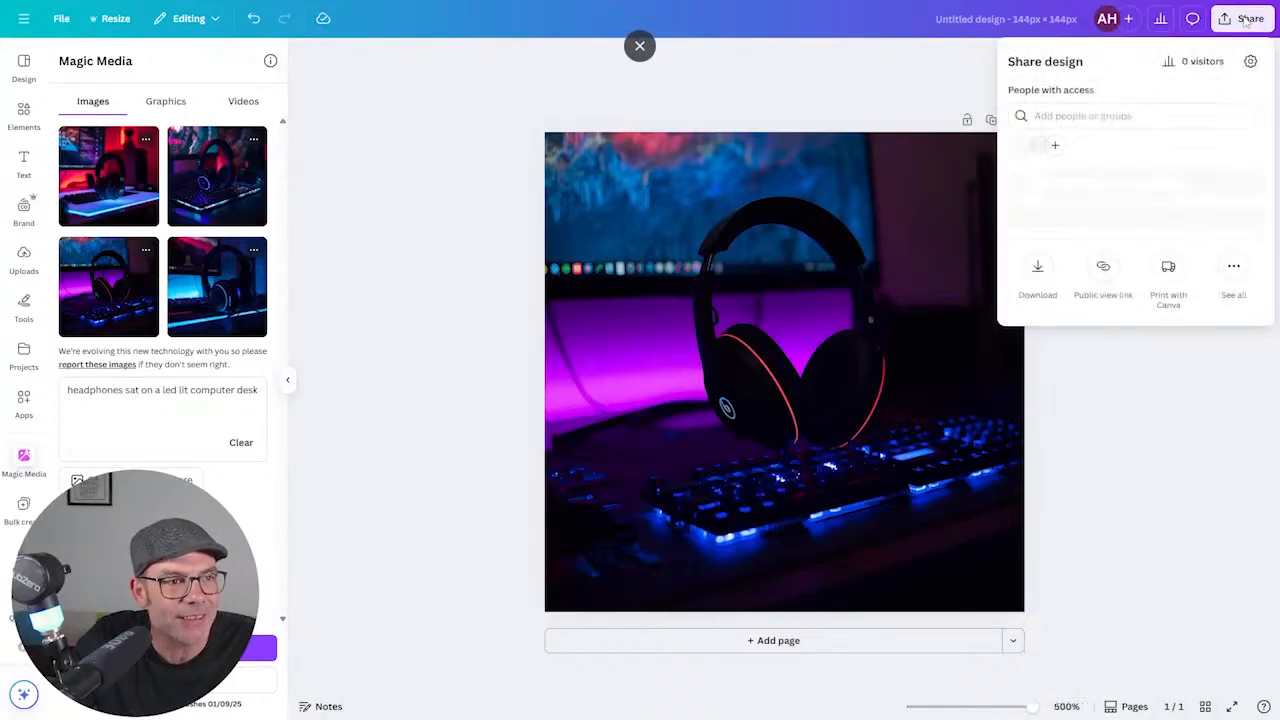
left_click(1045, 303)
left_click(1112, 317)
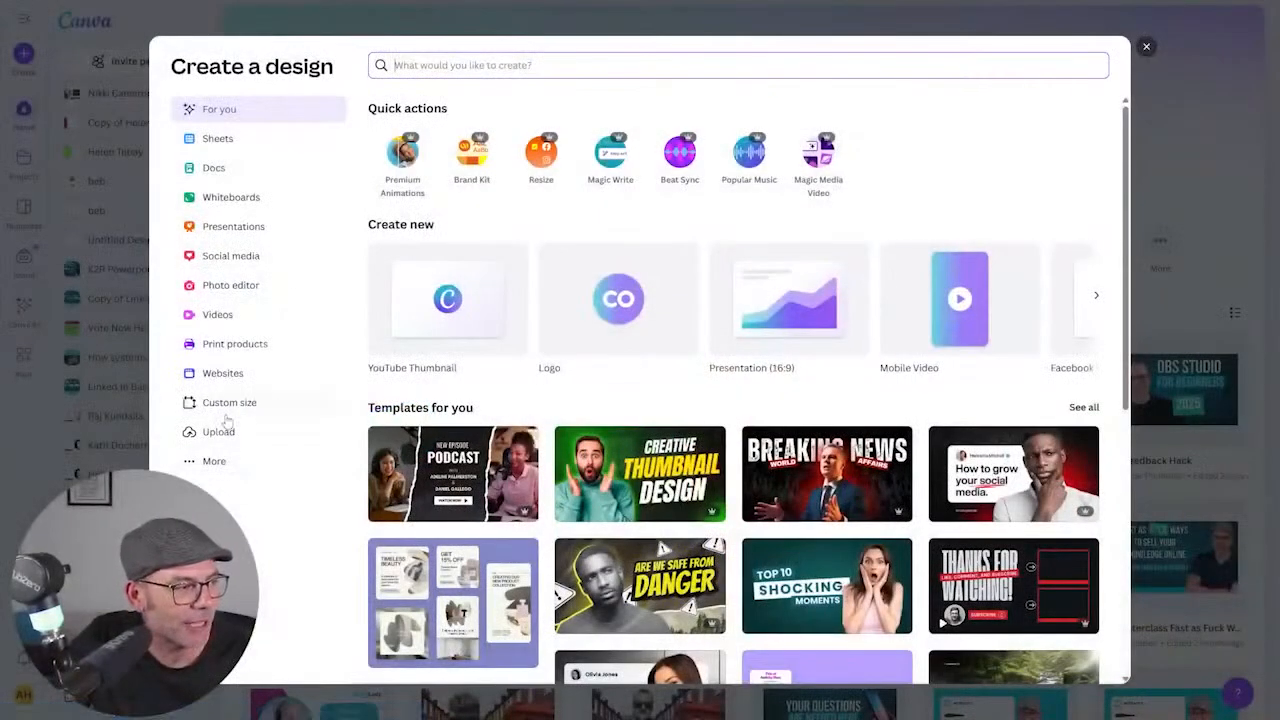
Create another custom-size design of 1376 × 288 px for the banner
left_click(229, 405)
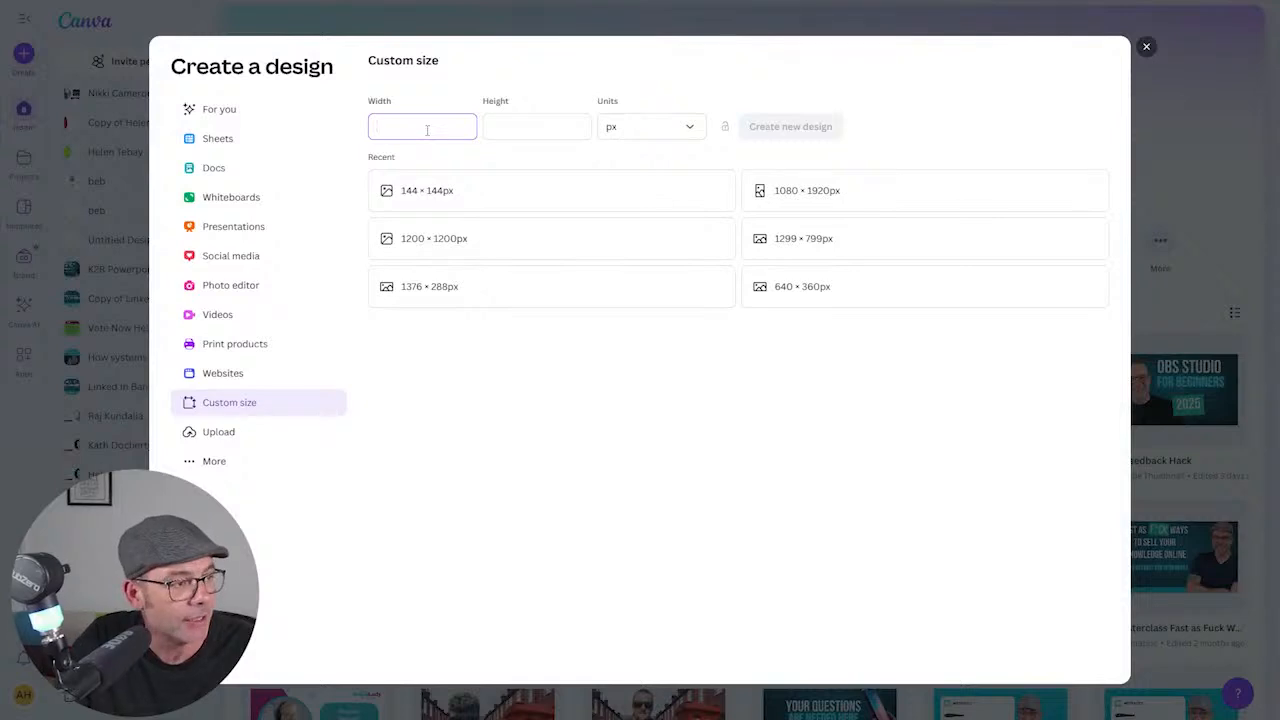
key("Tab")
type("2")
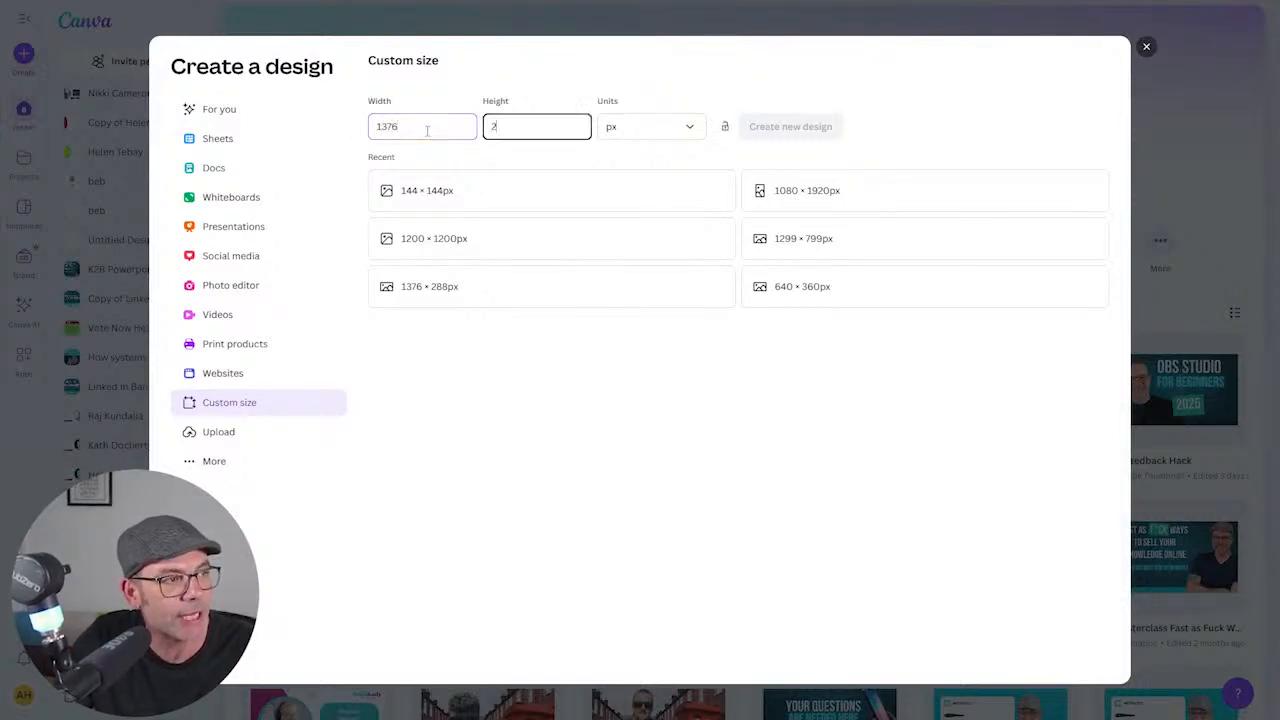
left_click(792, 127)
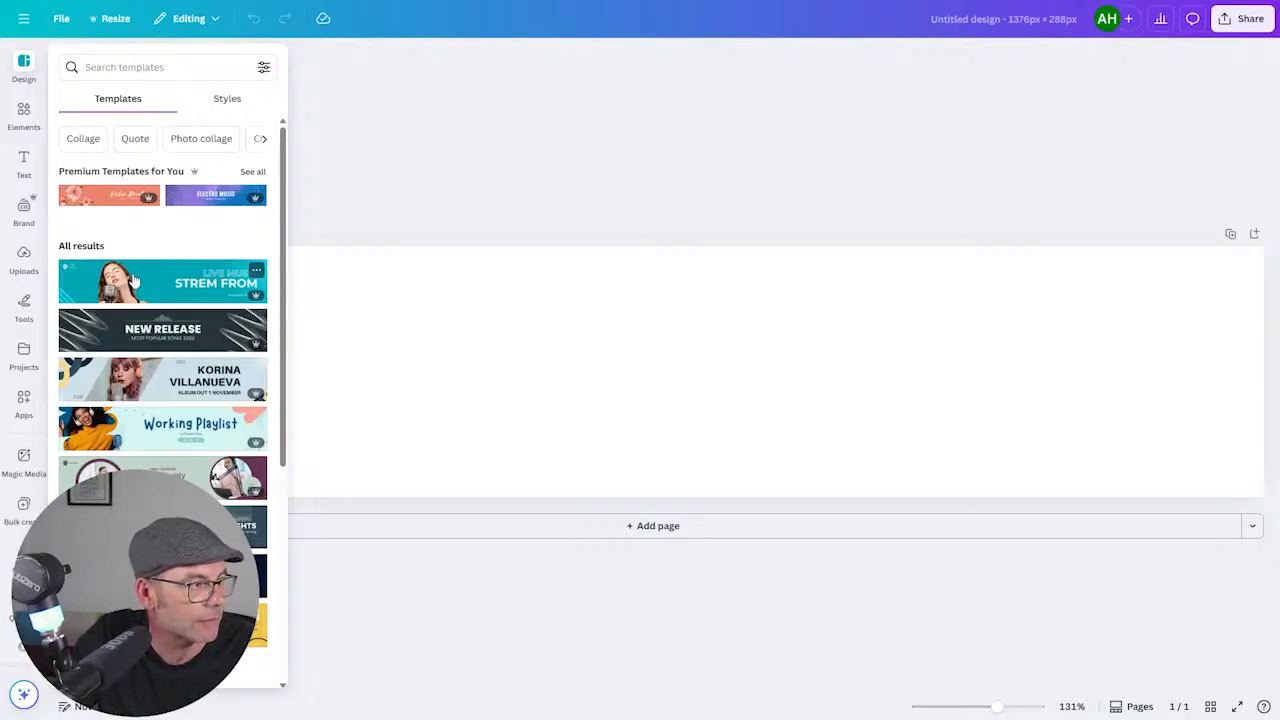
Apply the Blue Illustrative General Soundcloud Banner template and delete its singer photo and the small elements near the upper left corner
left_click(133, 281)
left_click(614, 362)
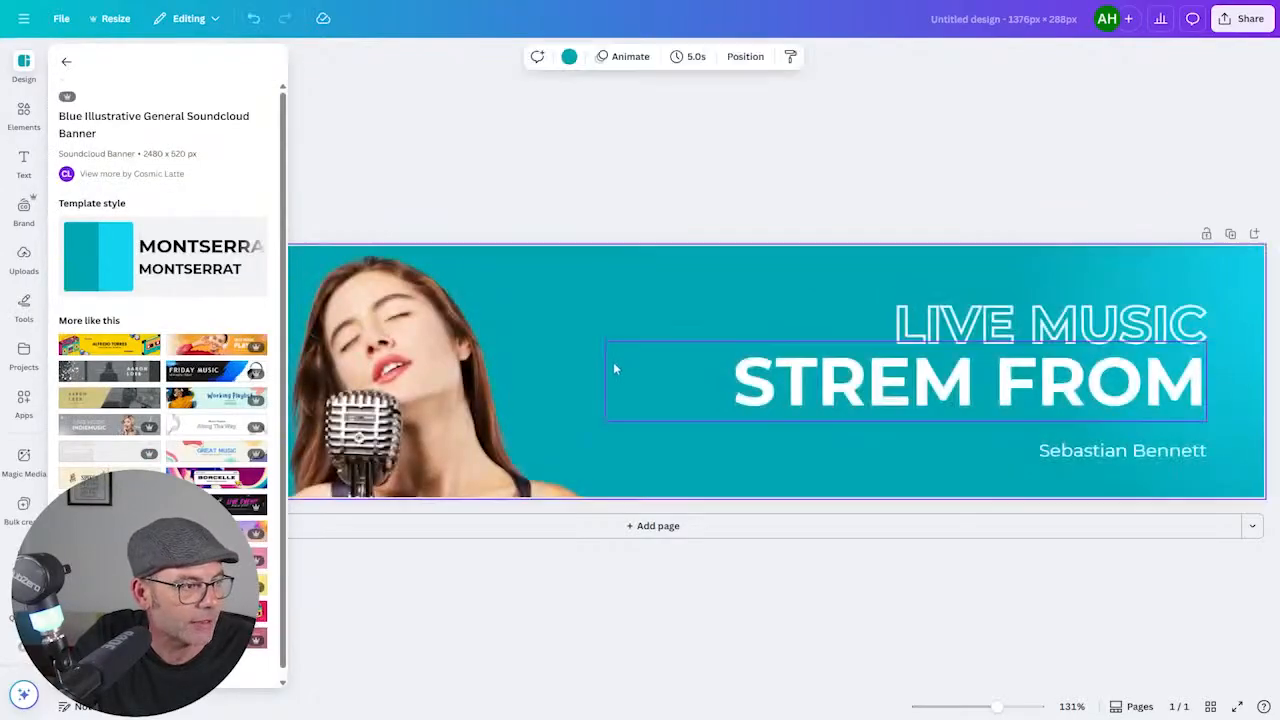
left_click(408, 377)
key("Delete")
left_click(133, 290)
key("Delete")
left_click(103, 287)
key("Delete")
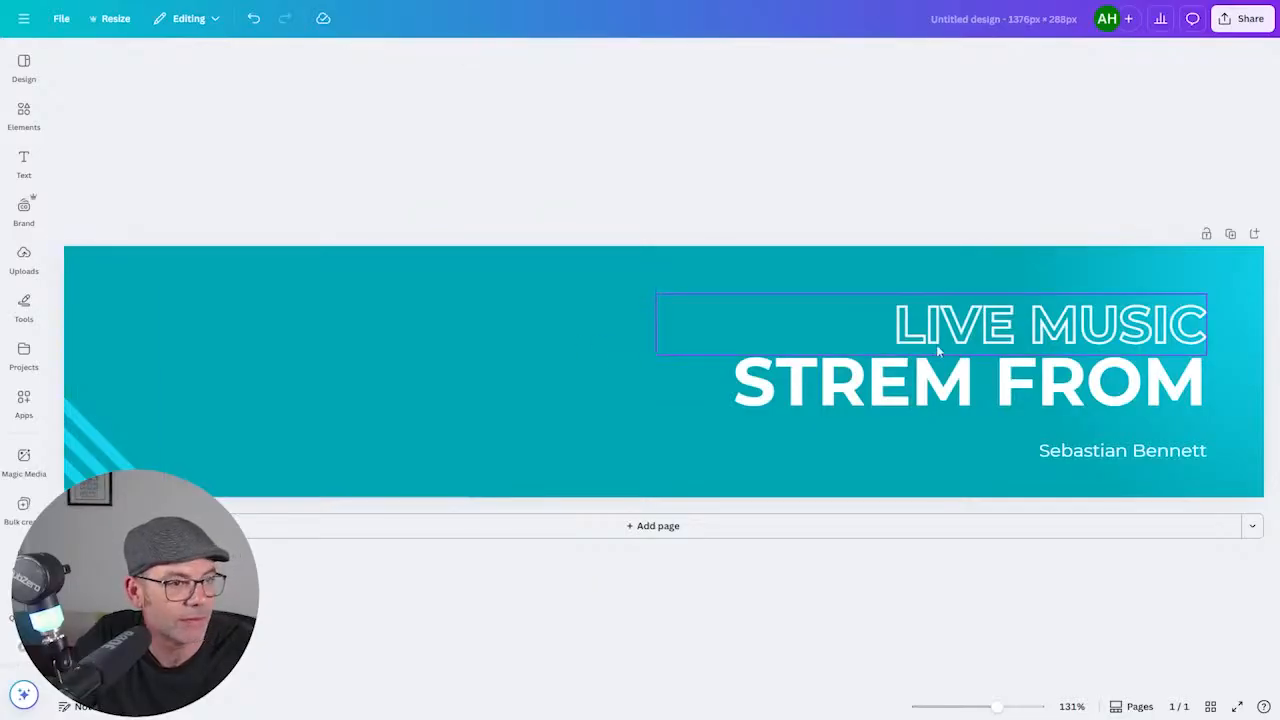
Replace the outlined "LIVE MUSIC" heading with "PODCAST + SOCIAL"
left_click(1018, 334)
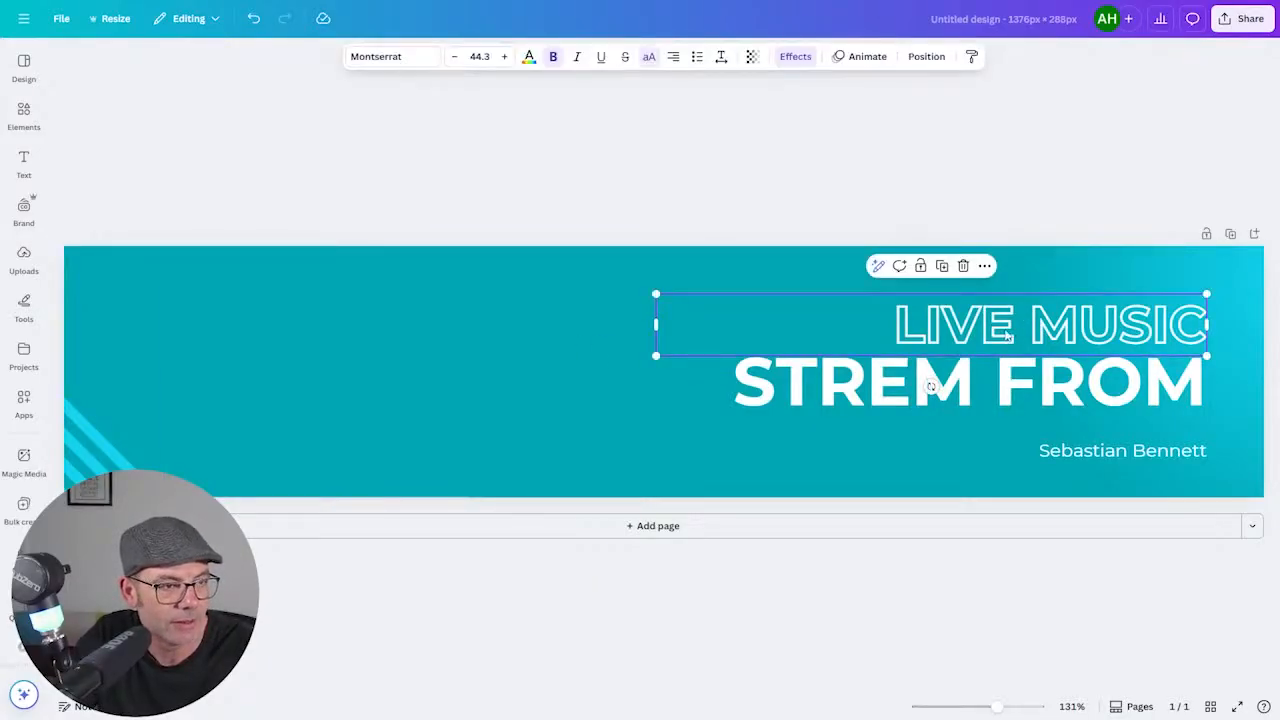
double_click(1008, 336)
type("PODCAST")
key("BackSpace")
type("ST AND SOCIAL")
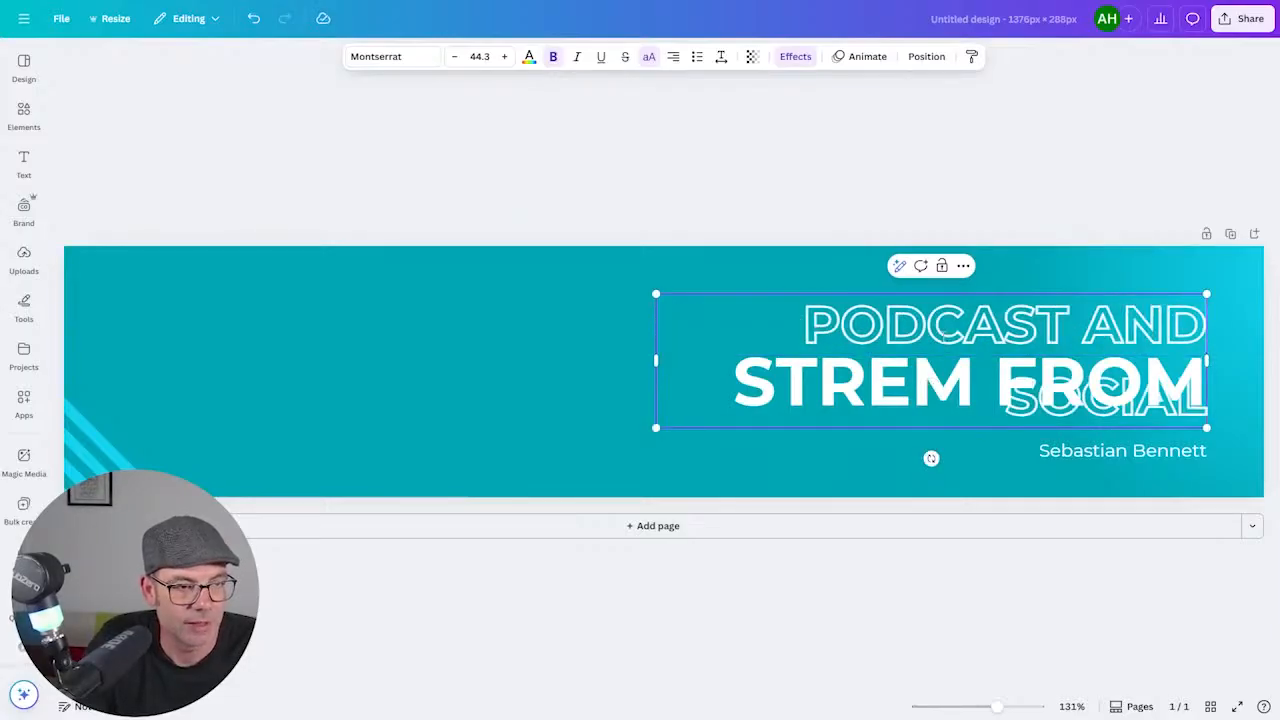
key("shift+Left")
key("shift+Left")
key("shift+Left")
type("+")
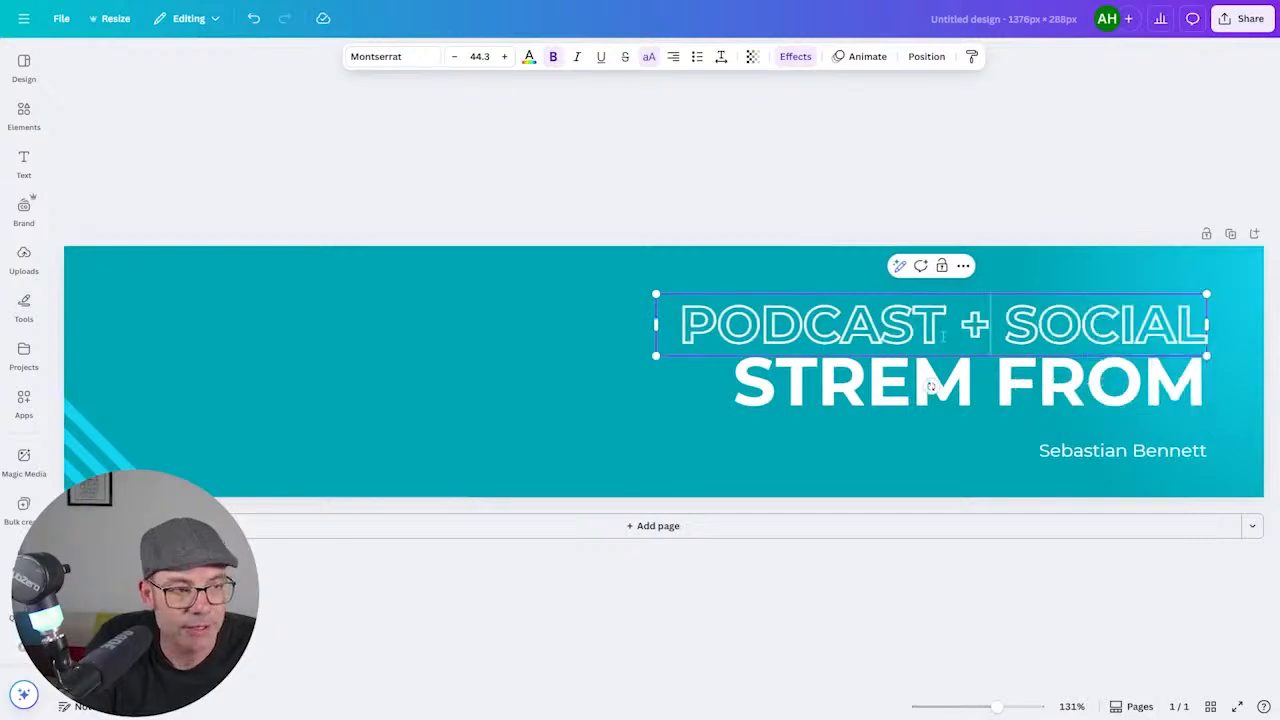
left_click(255, 185)
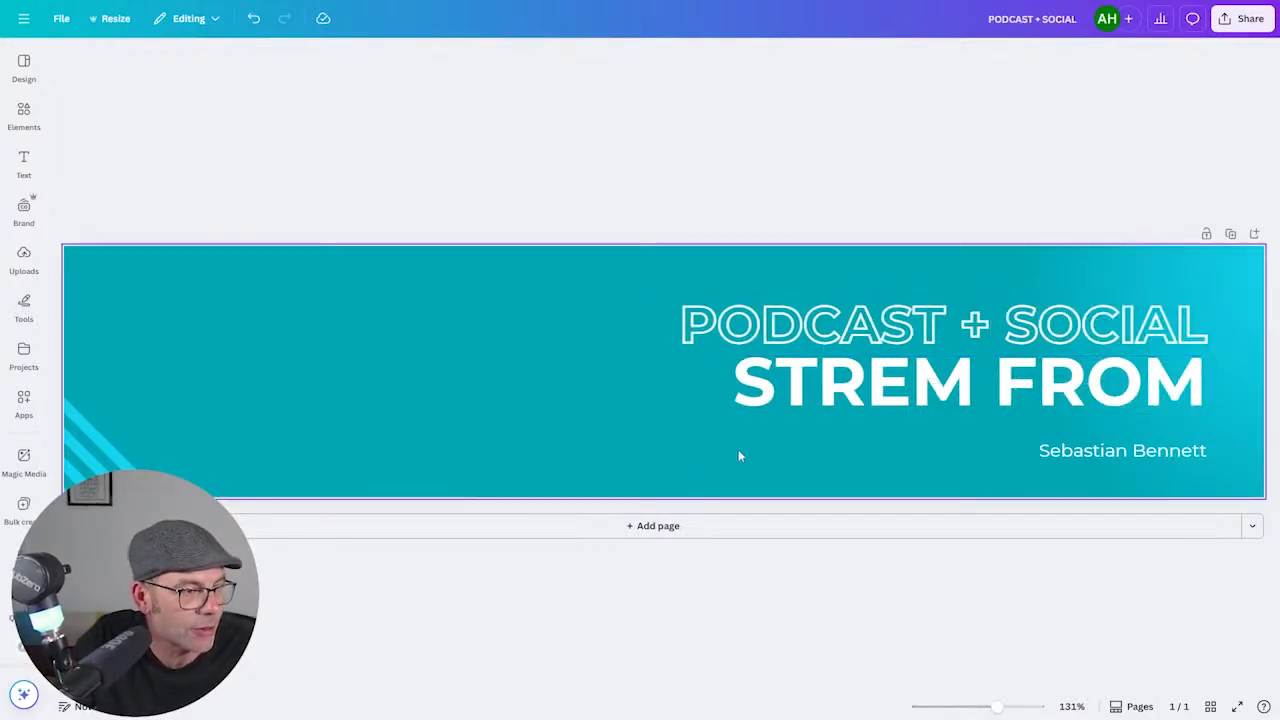
Move both heading lines toward the middle of the banner and replace "STREM FROM" with "MASTERY"
left_click_drag(778, 314, 508, 300)
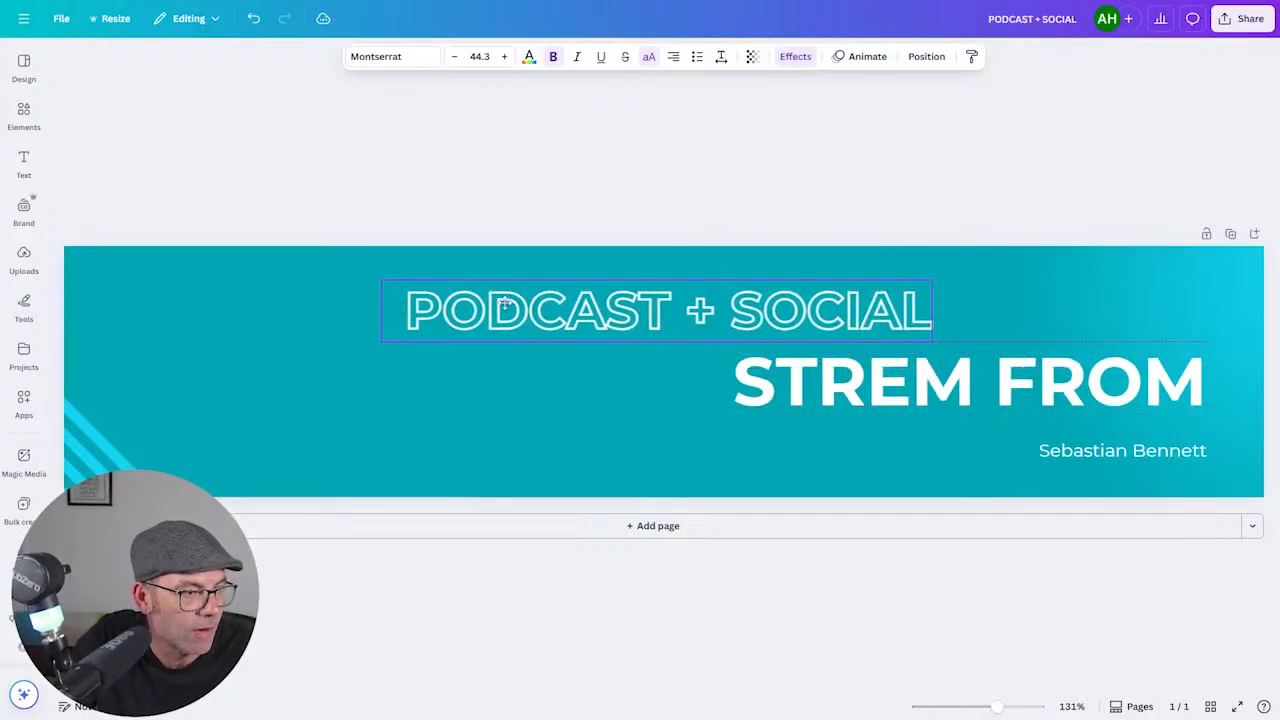
left_click(845, 385)
left_click_drag(845, 385, 543, 368)
double_click(560, 370)
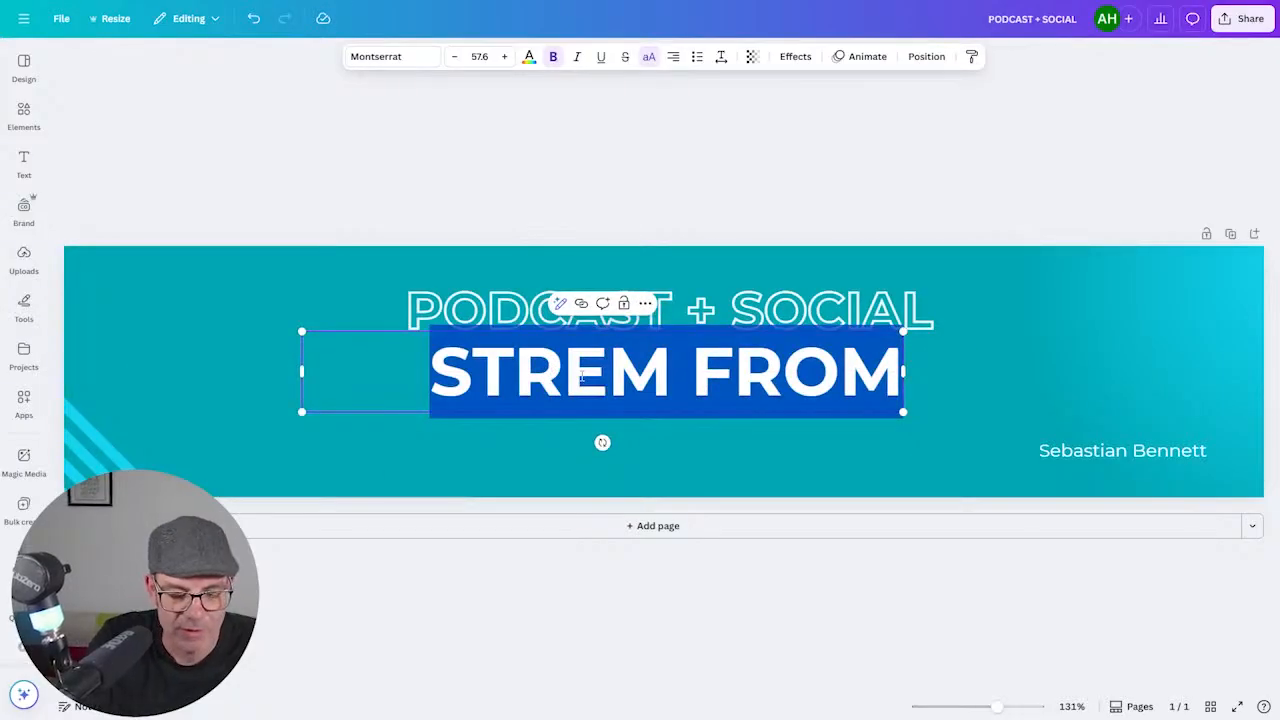
type("MAS")
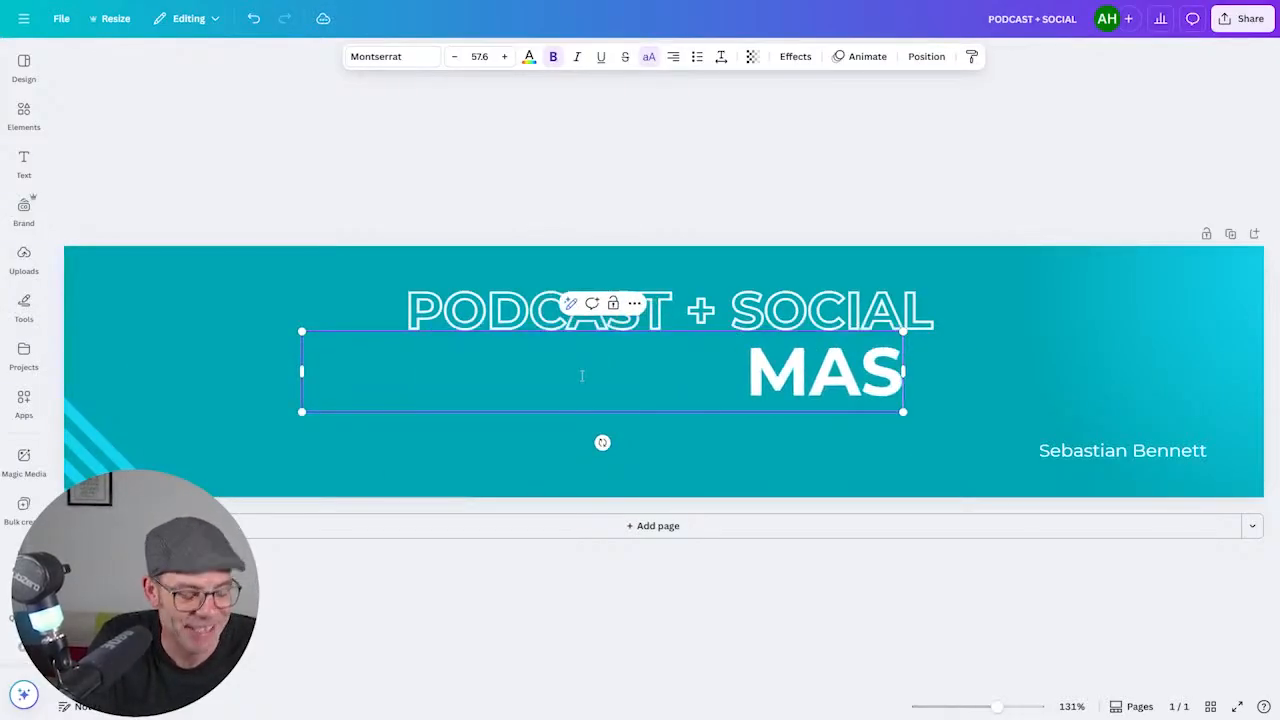
type("DER")
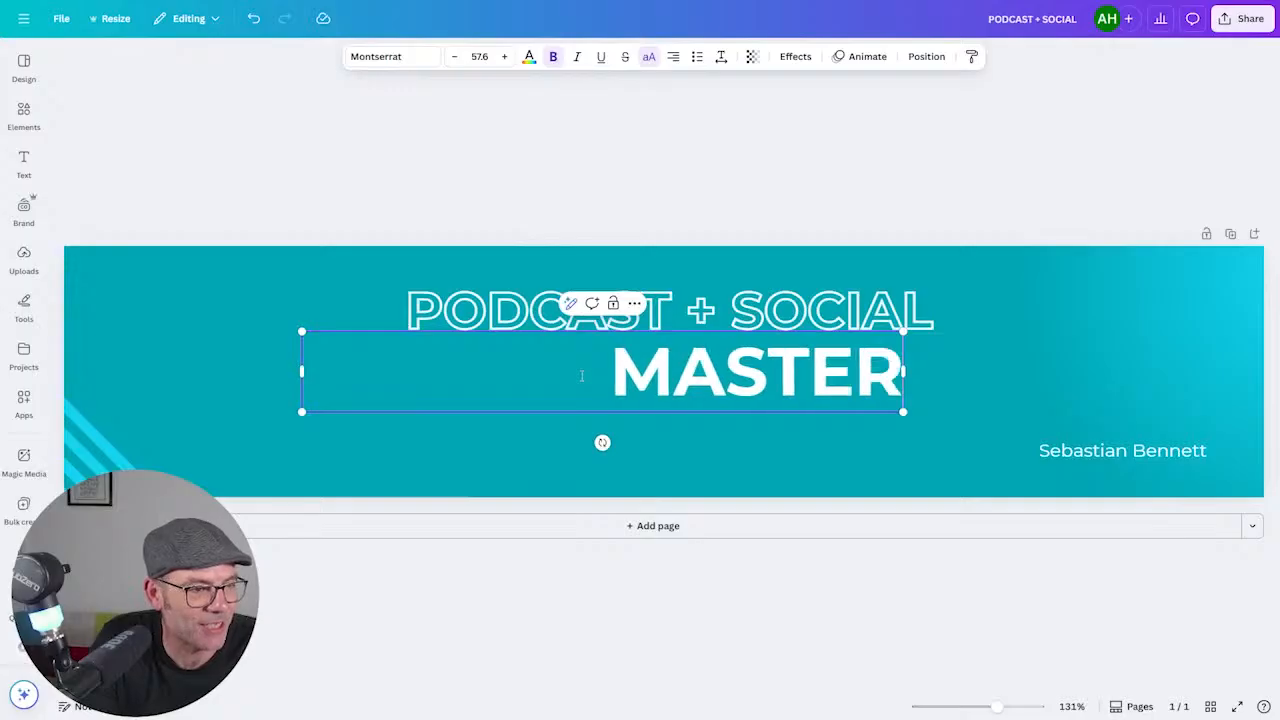
type("Y")
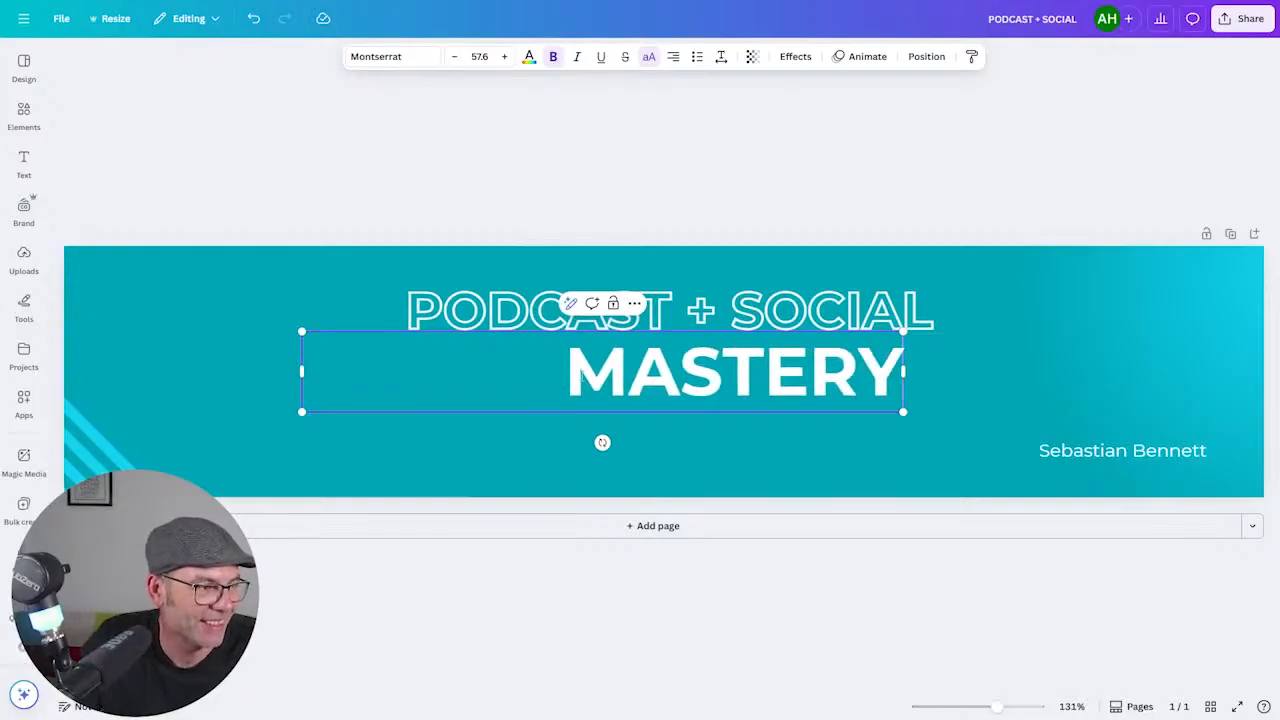
Change the MASTERY text's alignment to justified and move it so the word sits centred beneath "PODCAST + SOCIAL"
key("ctrl+a")
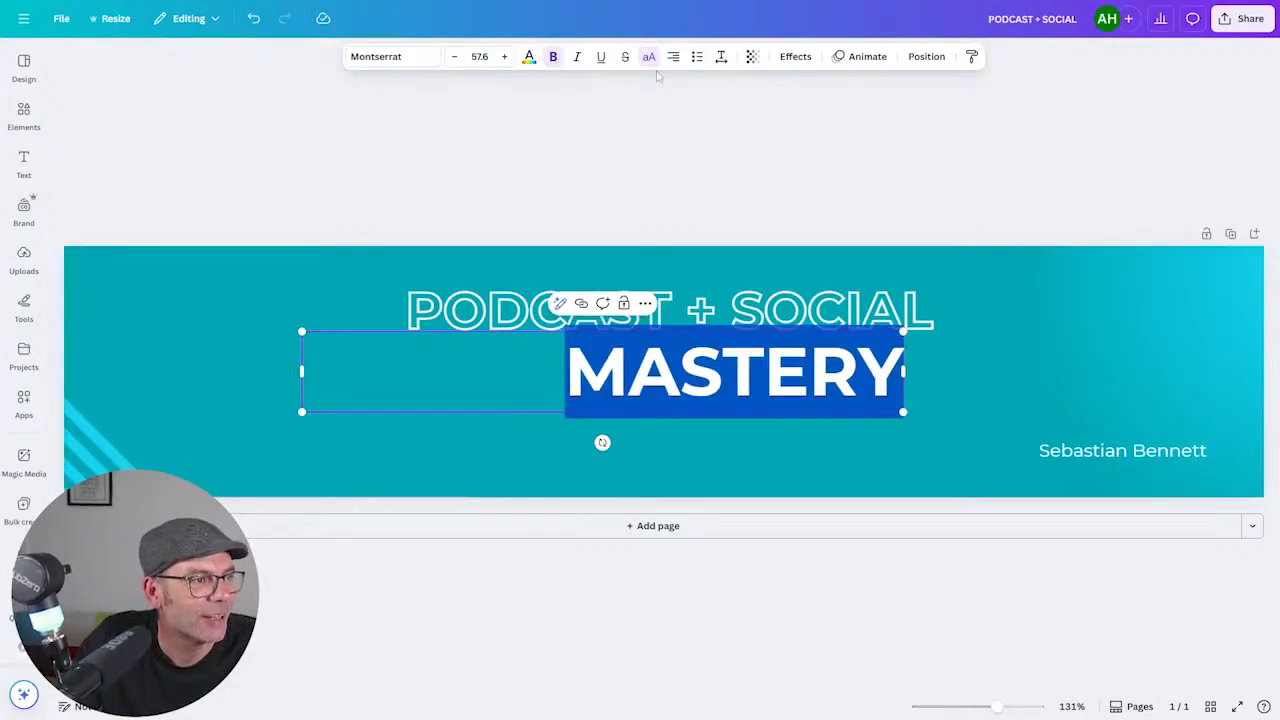
left_click(672, 58)
key("Escape")
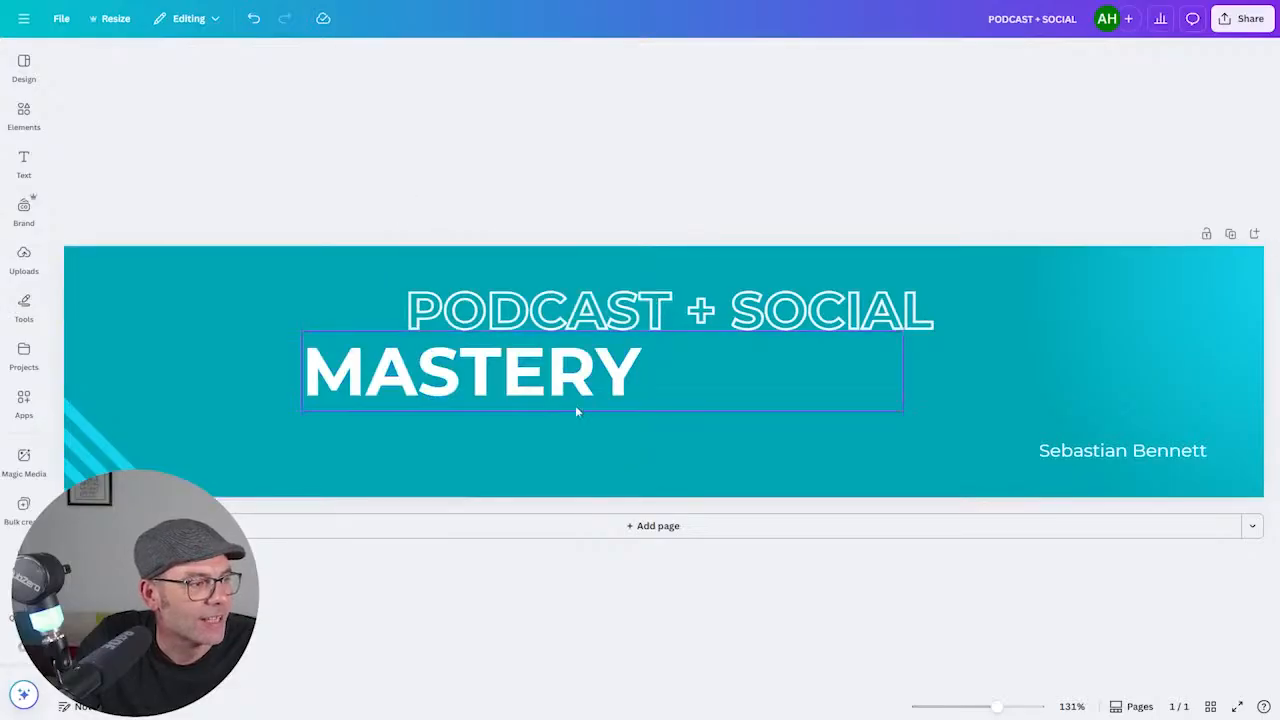
left_click_drag(466, 364, 661, 360)
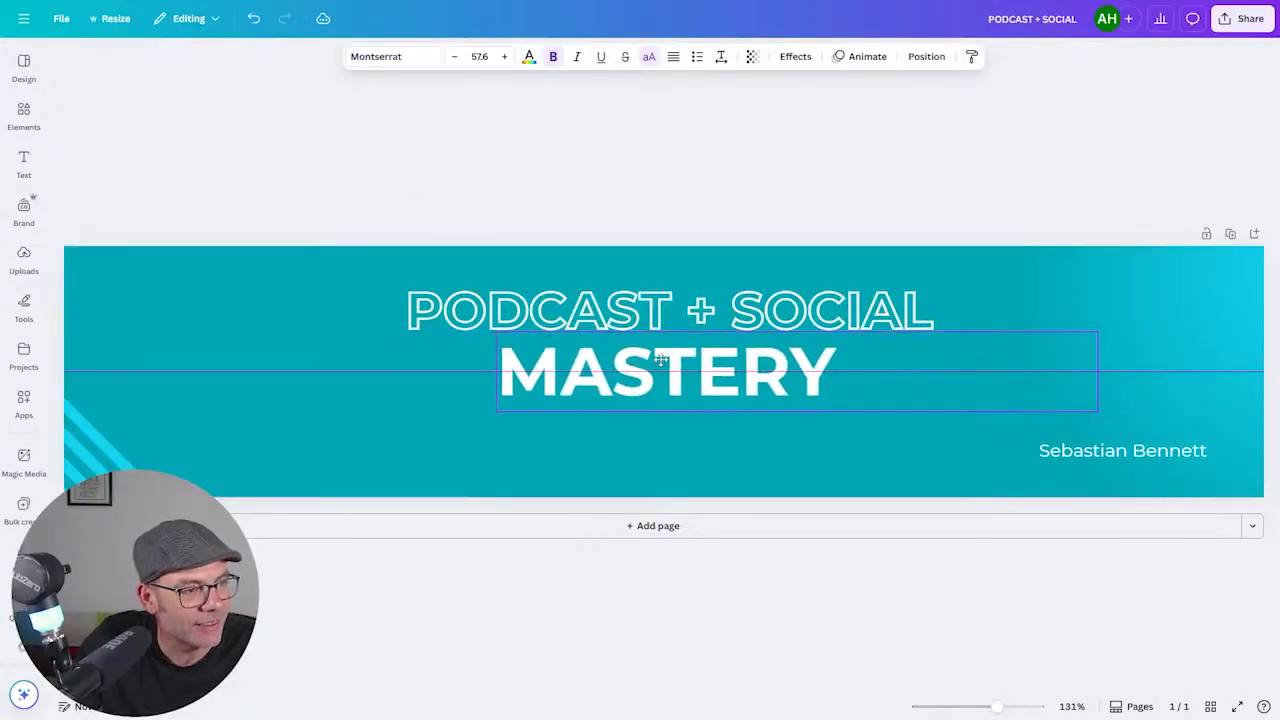
Delete the presenter name text at the banner's lower right and the diagonal stripes graphic at its lower left
left_click(1140, 472)
left_click(1113, 455)
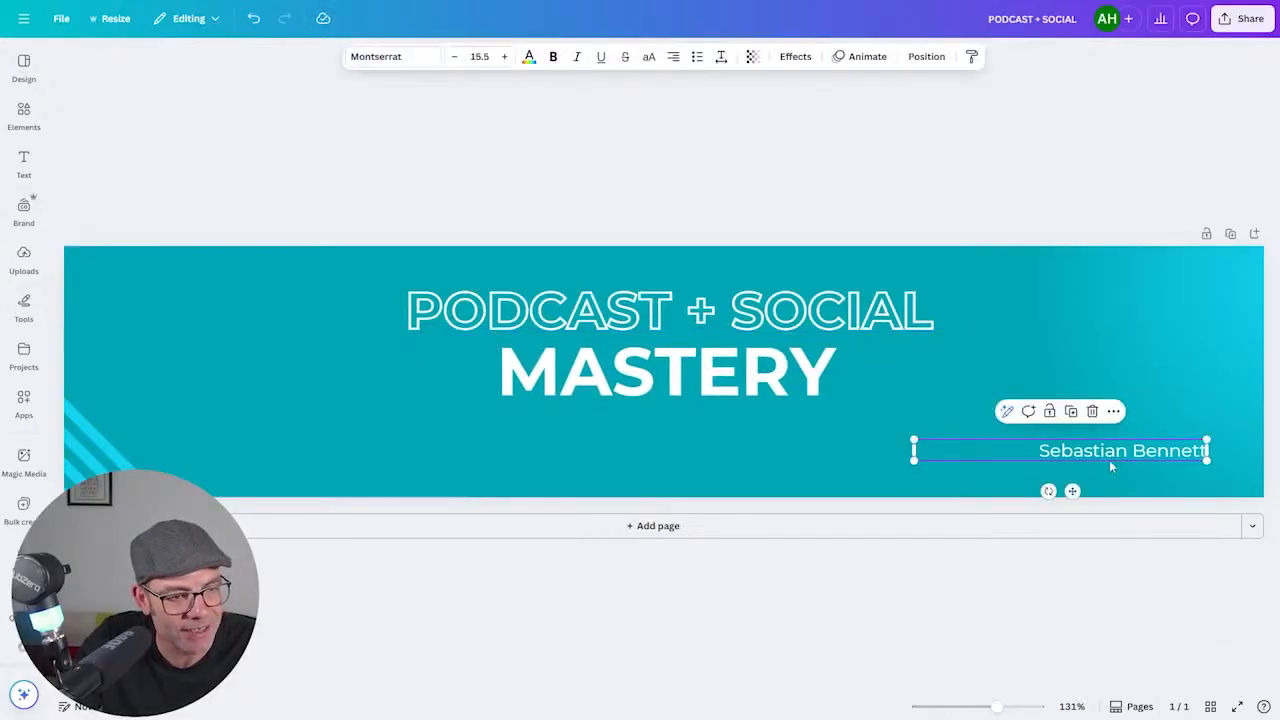
key("Delete")
left_click(100, 430)
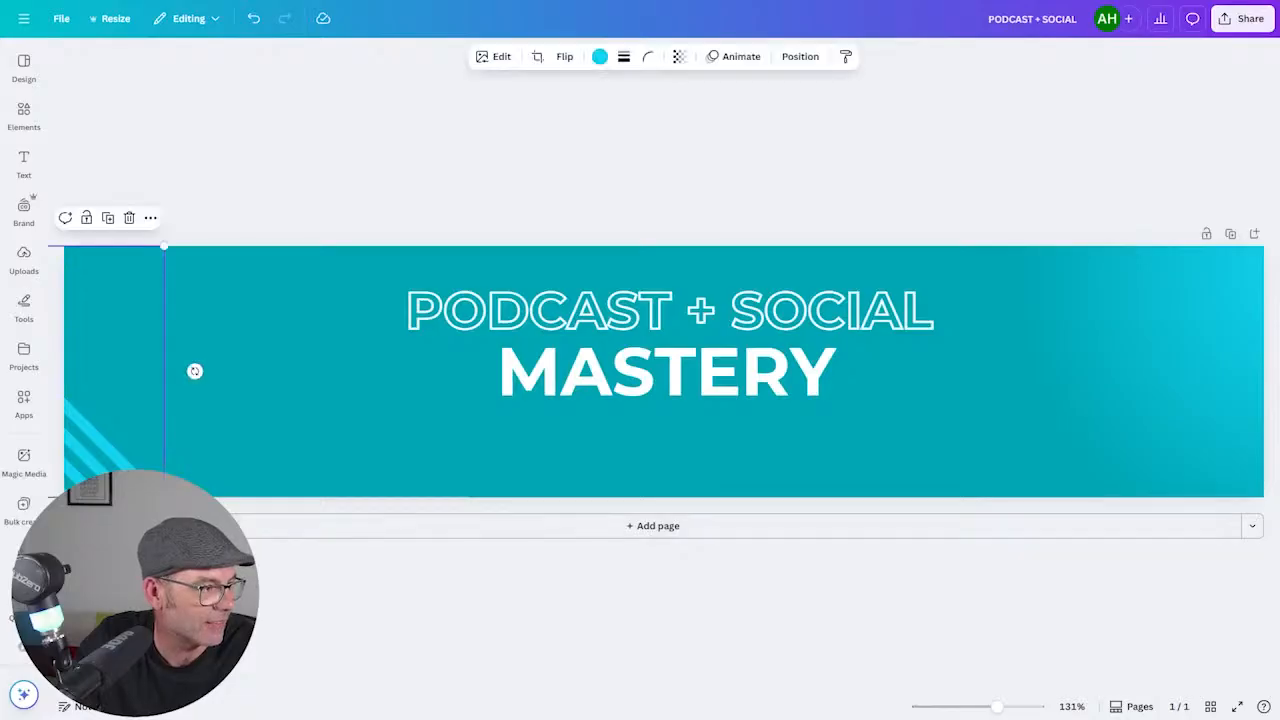
key("Delete")
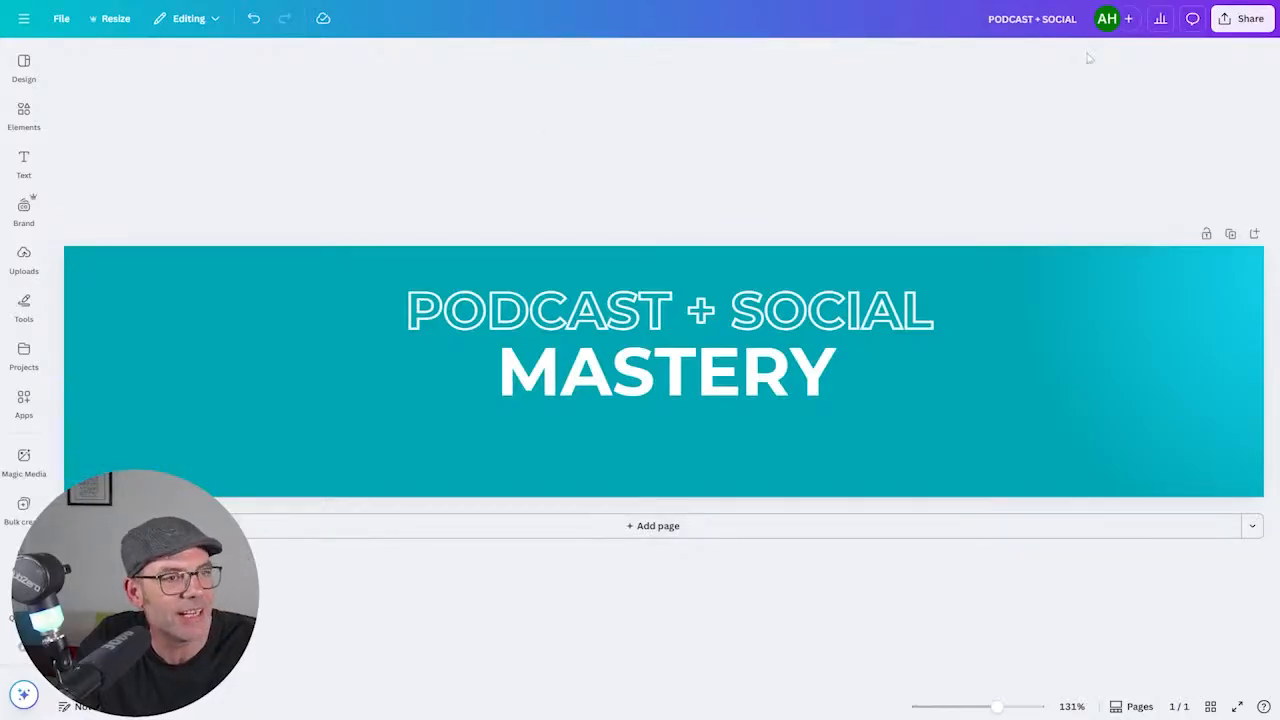
Download the finished PODCAST + SOCIAL MASTERY banner as a PNG at size 1
left_click(1222, 18)
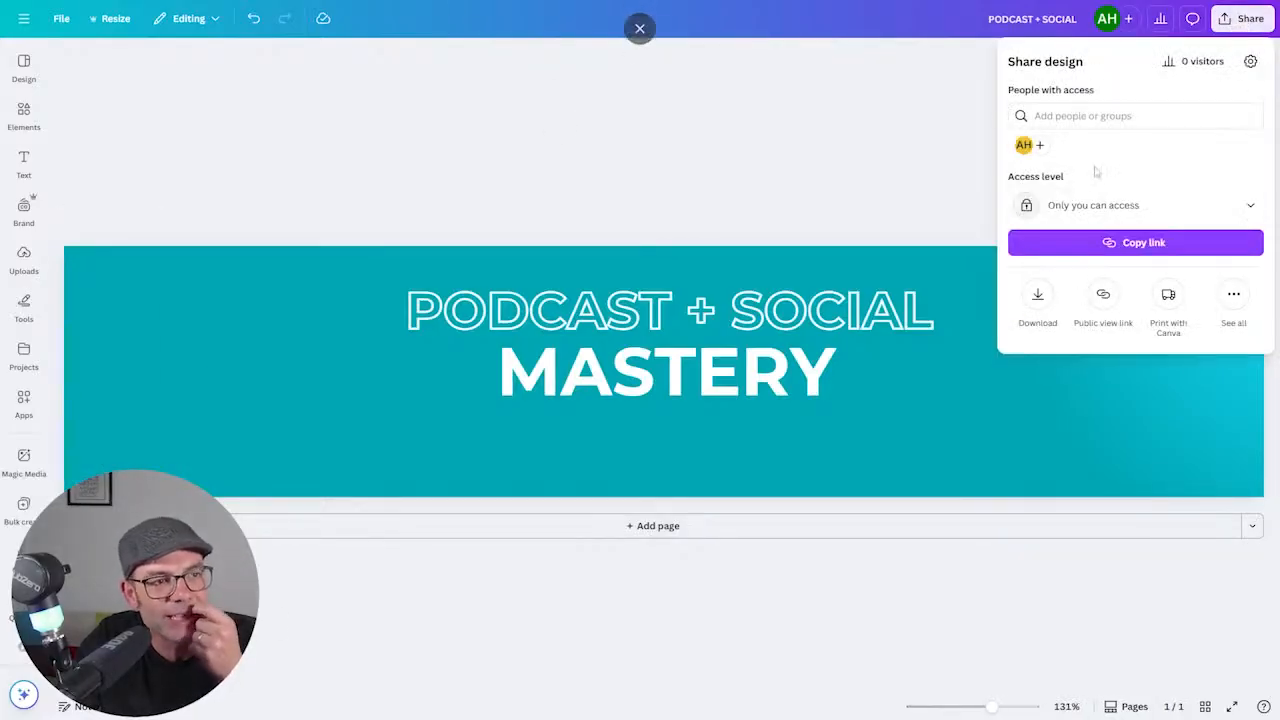
left_click(1038, 297)
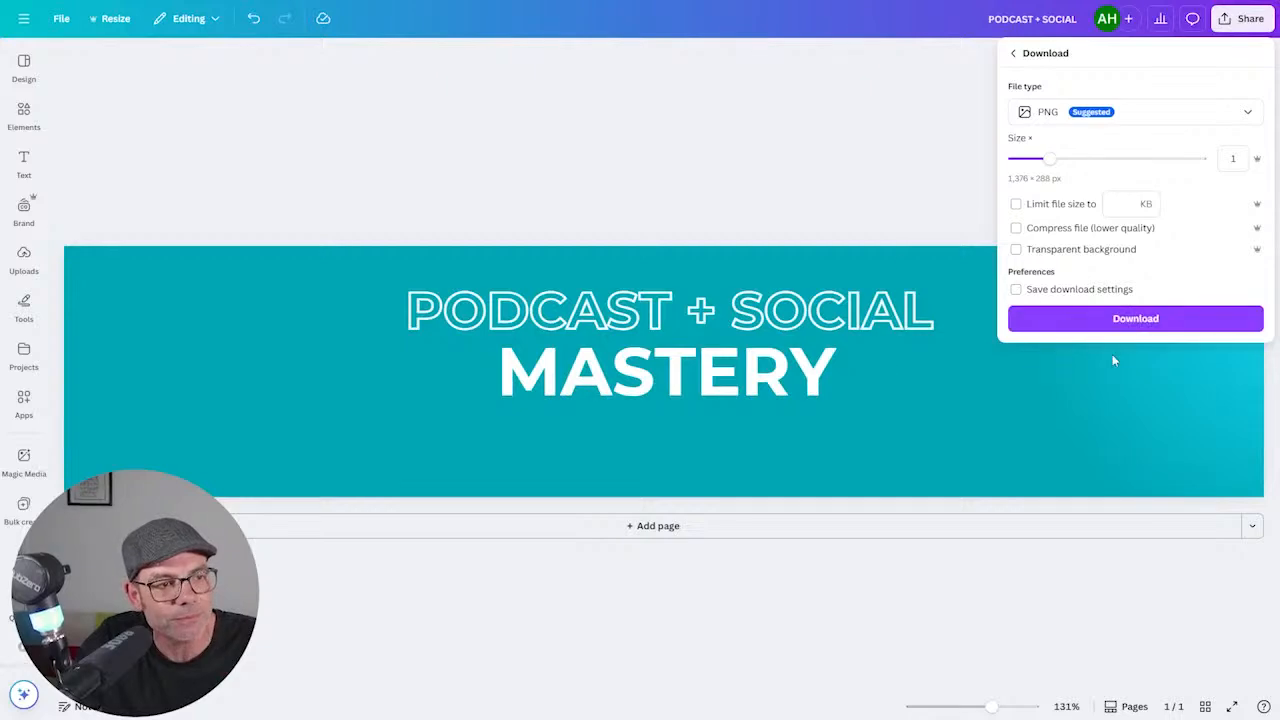
left_click(1135, 318)
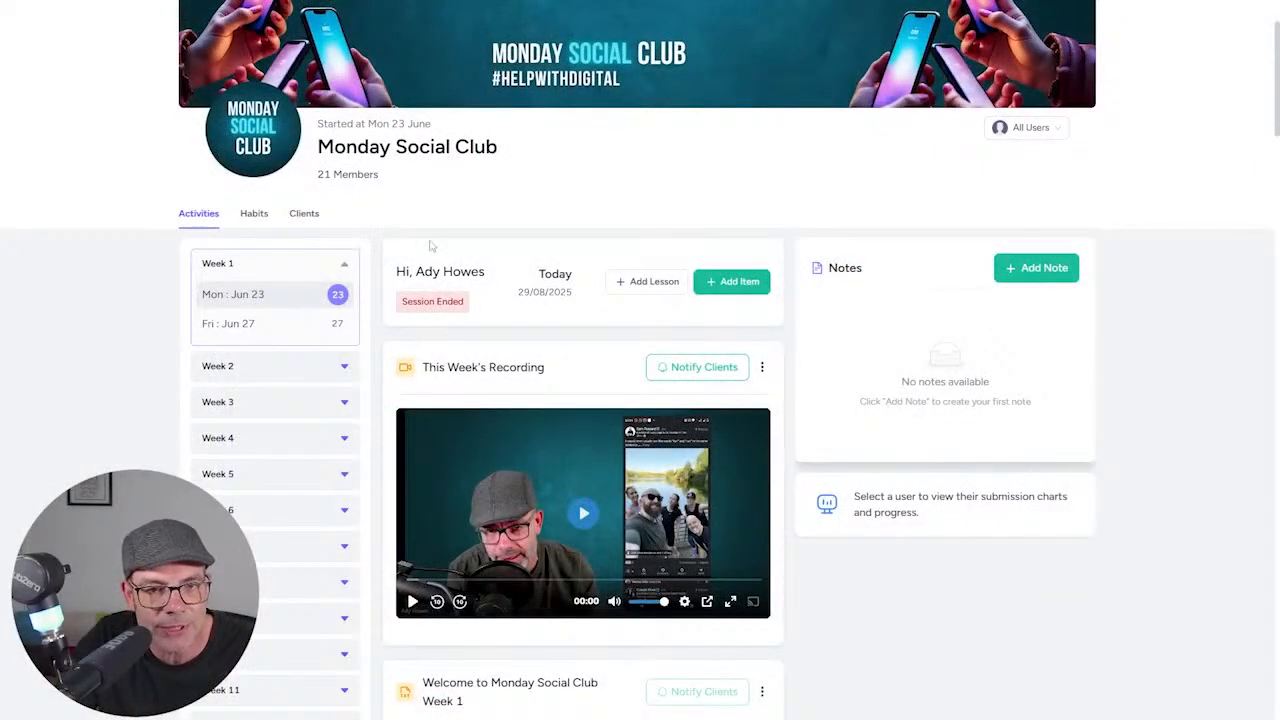
Examine the Monday Social Club programme's Week 1 activities, including its recording, welcome items, programme guide, videos and weekly tasks
scroll(431, 246, "down", 2)
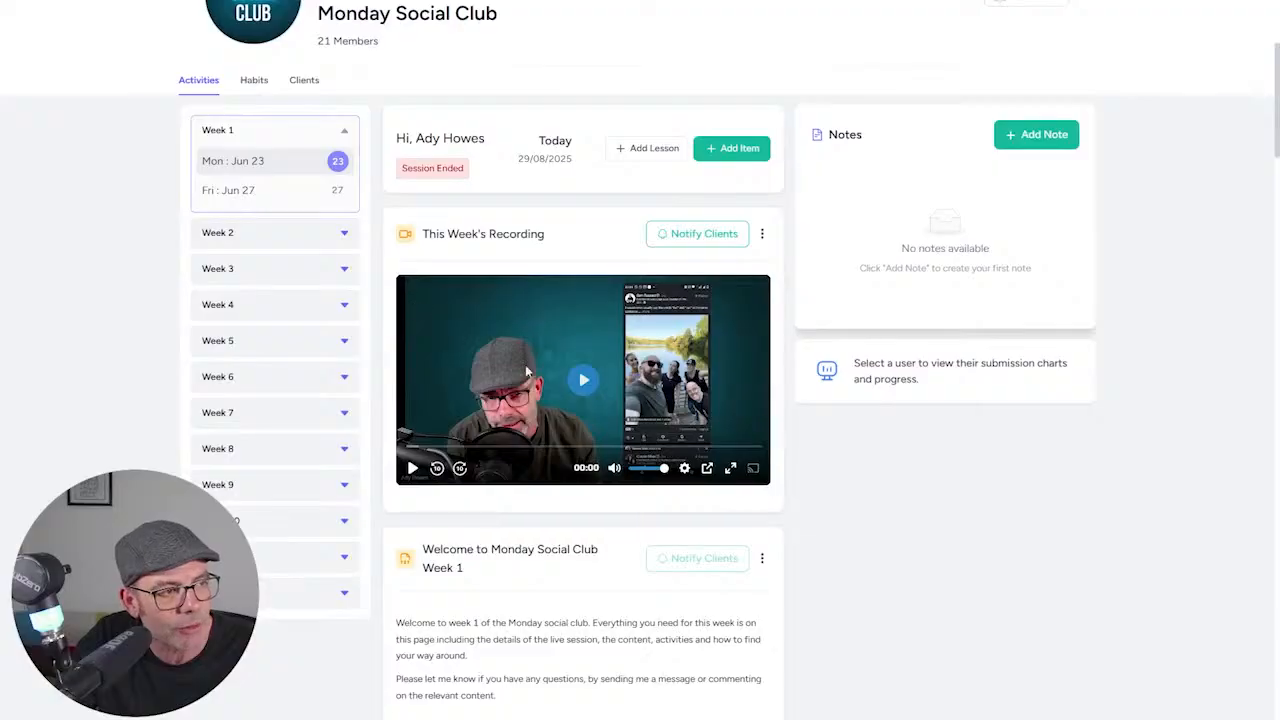
scroll(540, 330, "down", 2)
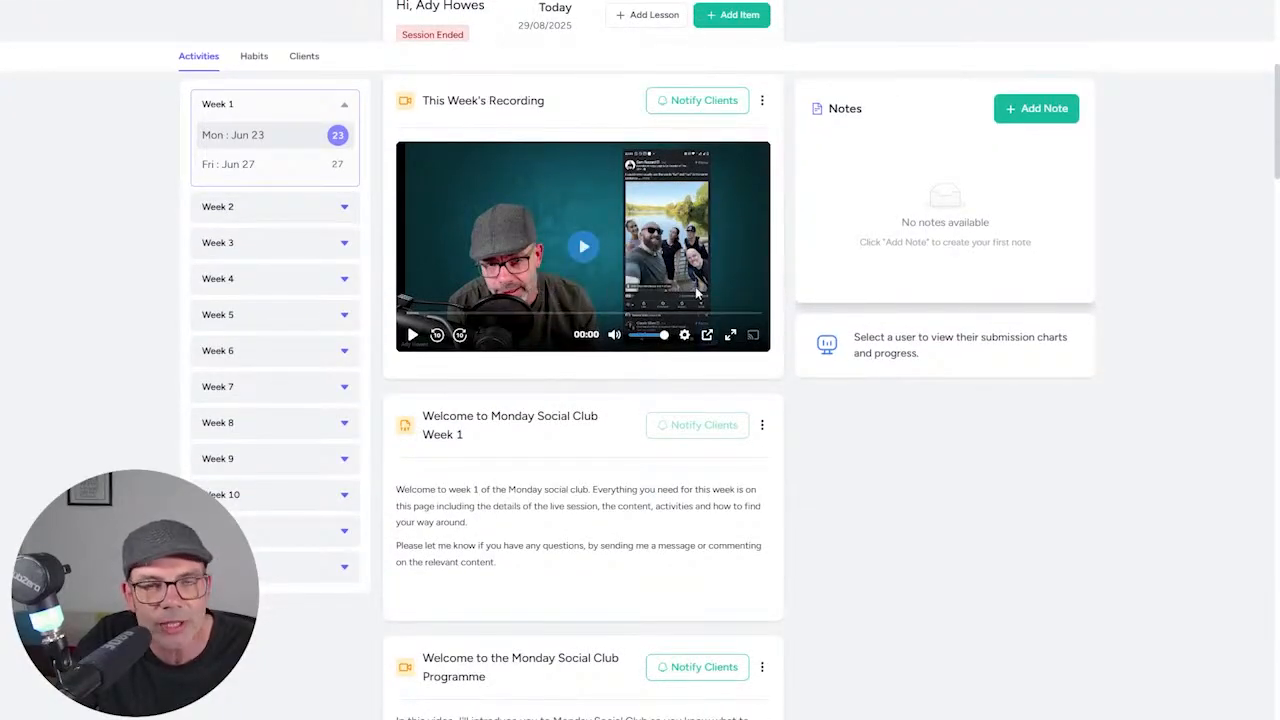
scroll(692, 290, "down", 2)
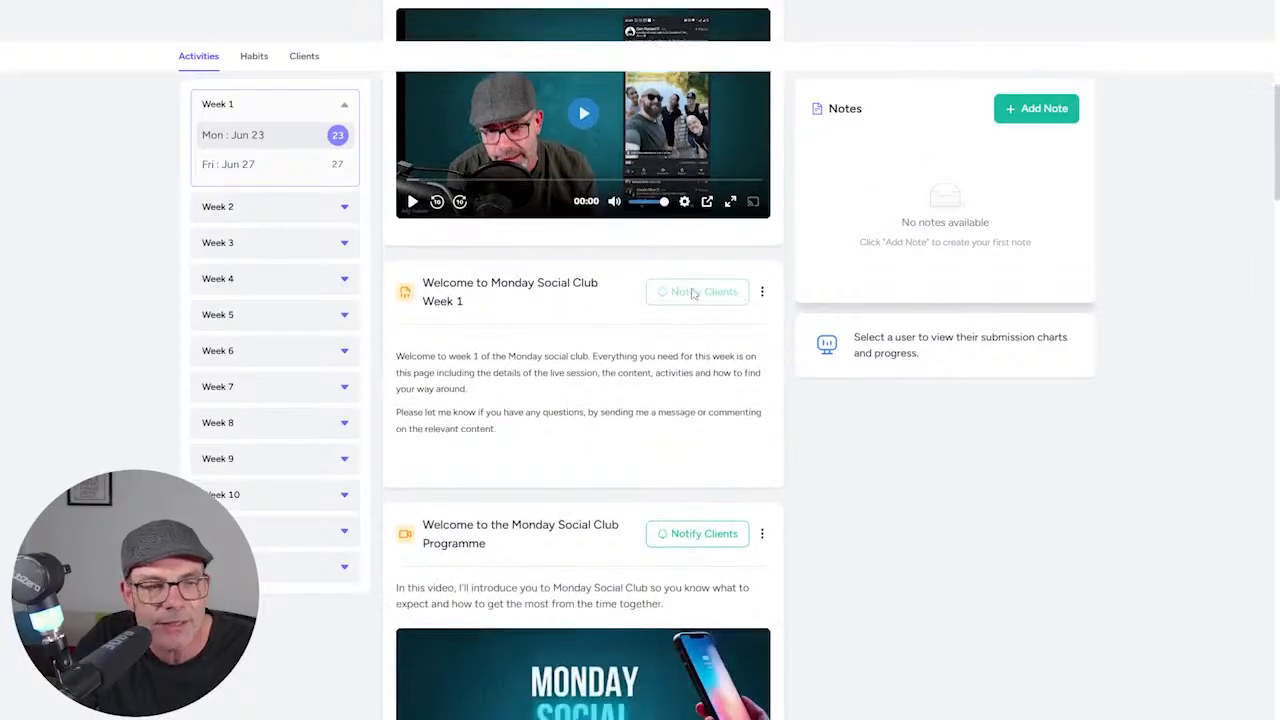
scroll(560, 355, "down", 4)
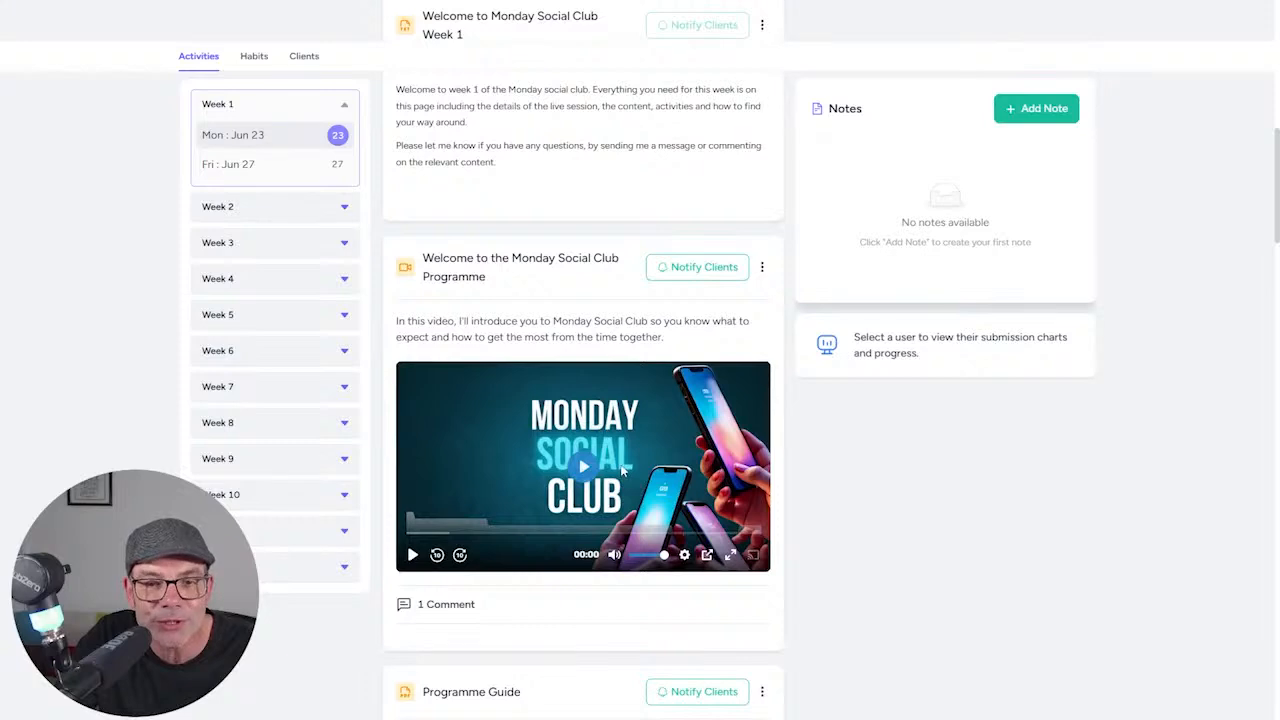
scroll(622, 470, "down", 2)
scroll(620, 440, "down", 10)
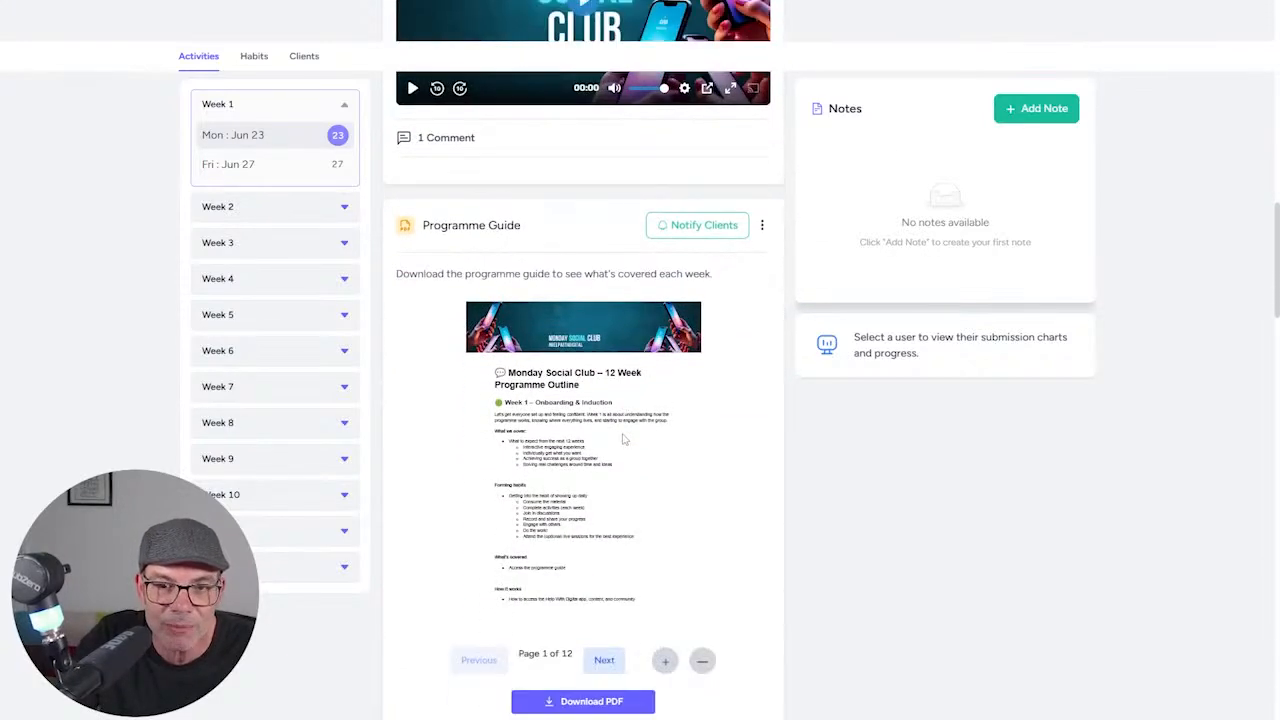
scroll(613, 426, "down", 6)
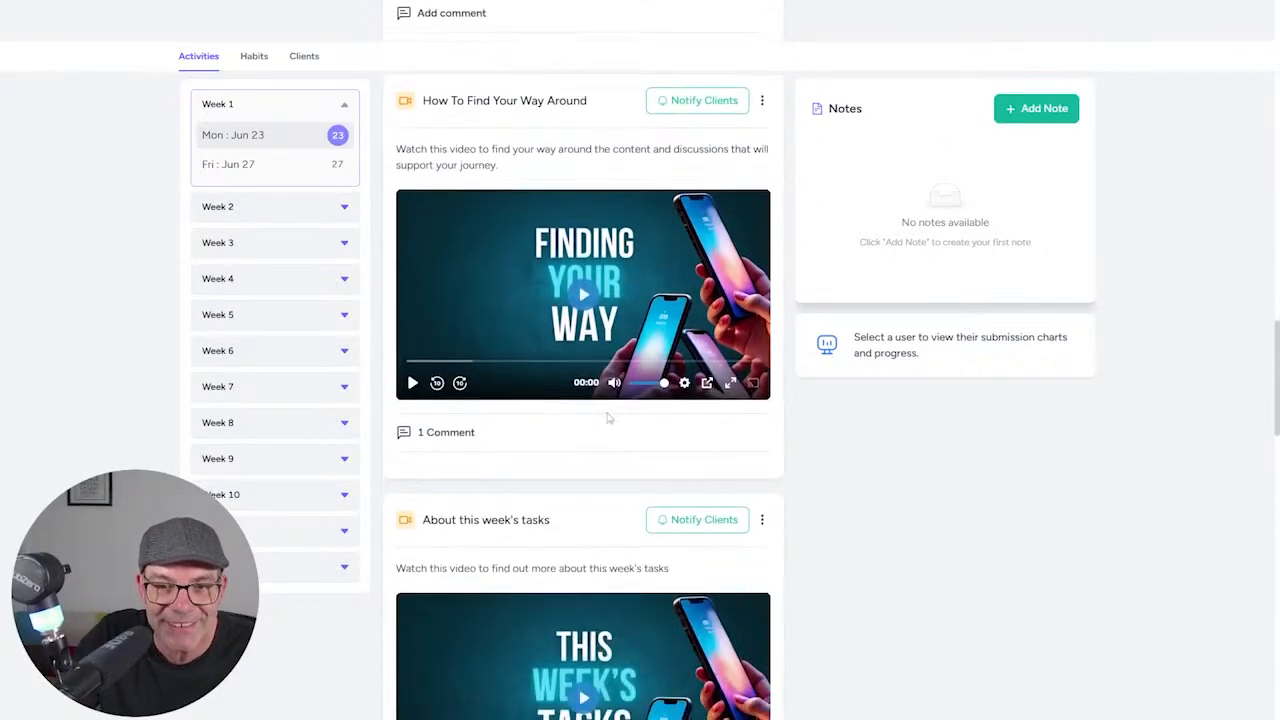
scroll(609, 417, "down", 9)
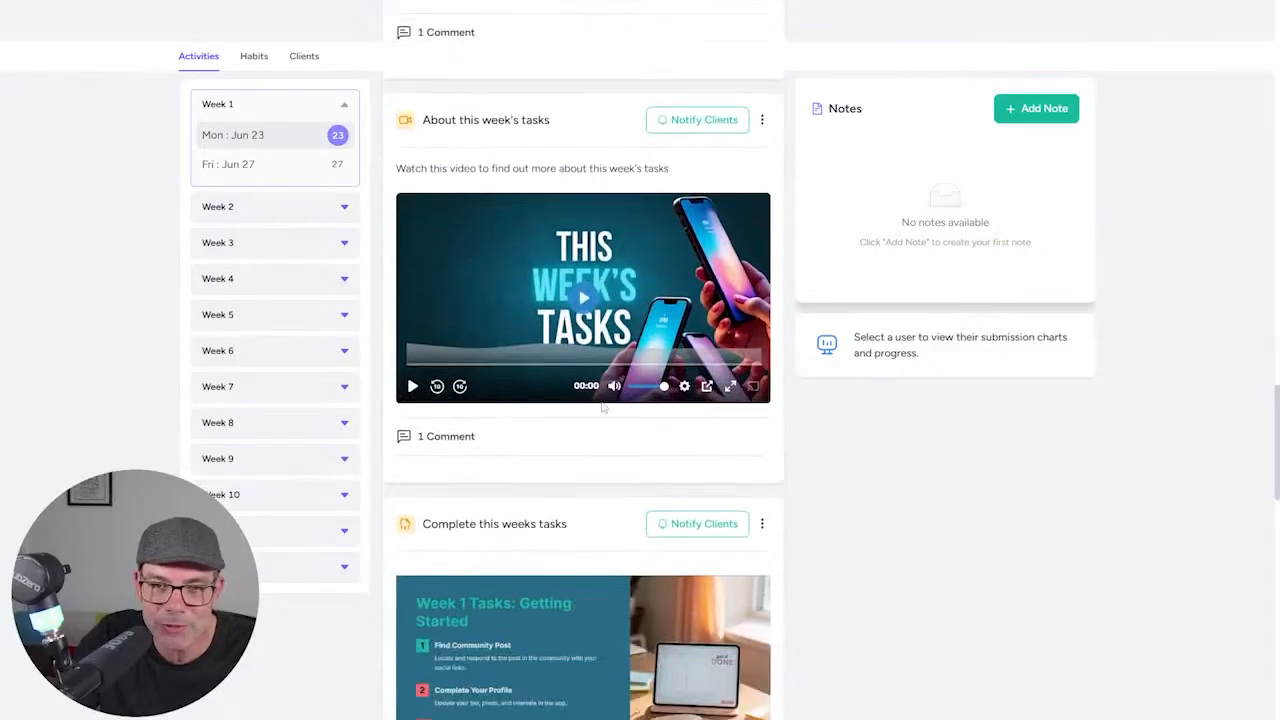
scroll(600, 405, "down", 3)
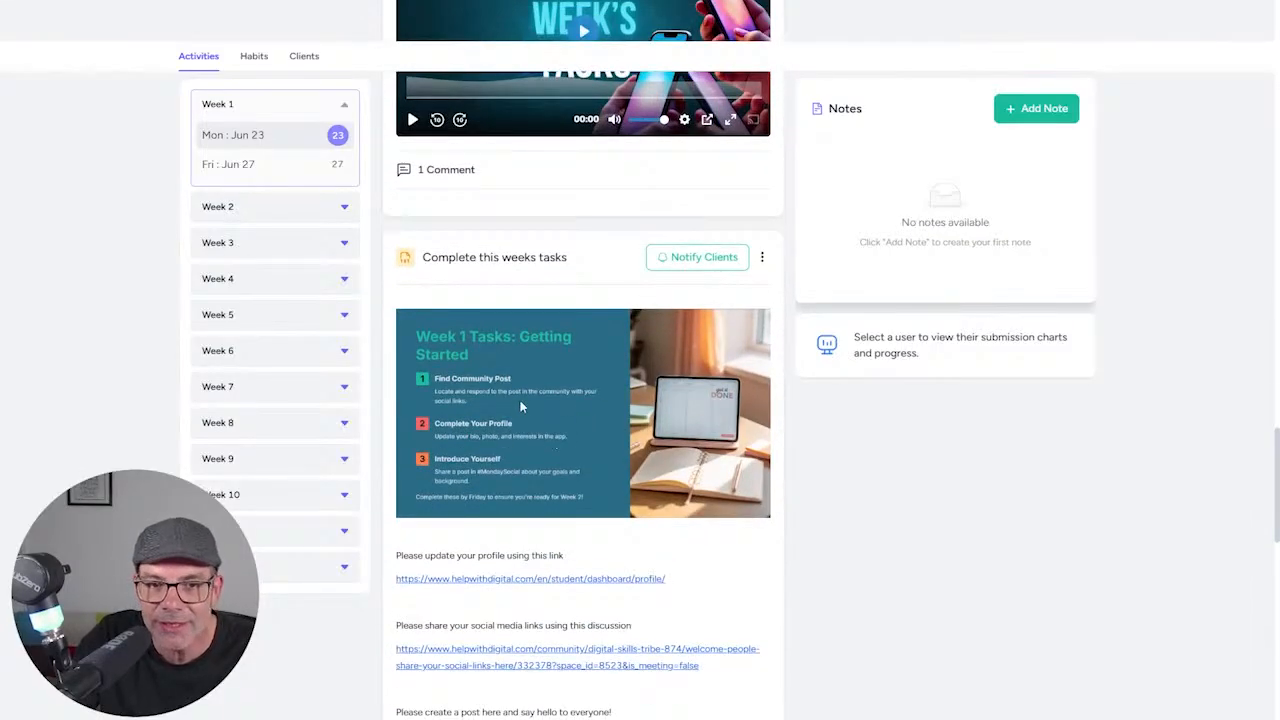
scroll(518, 400, "down", 10)
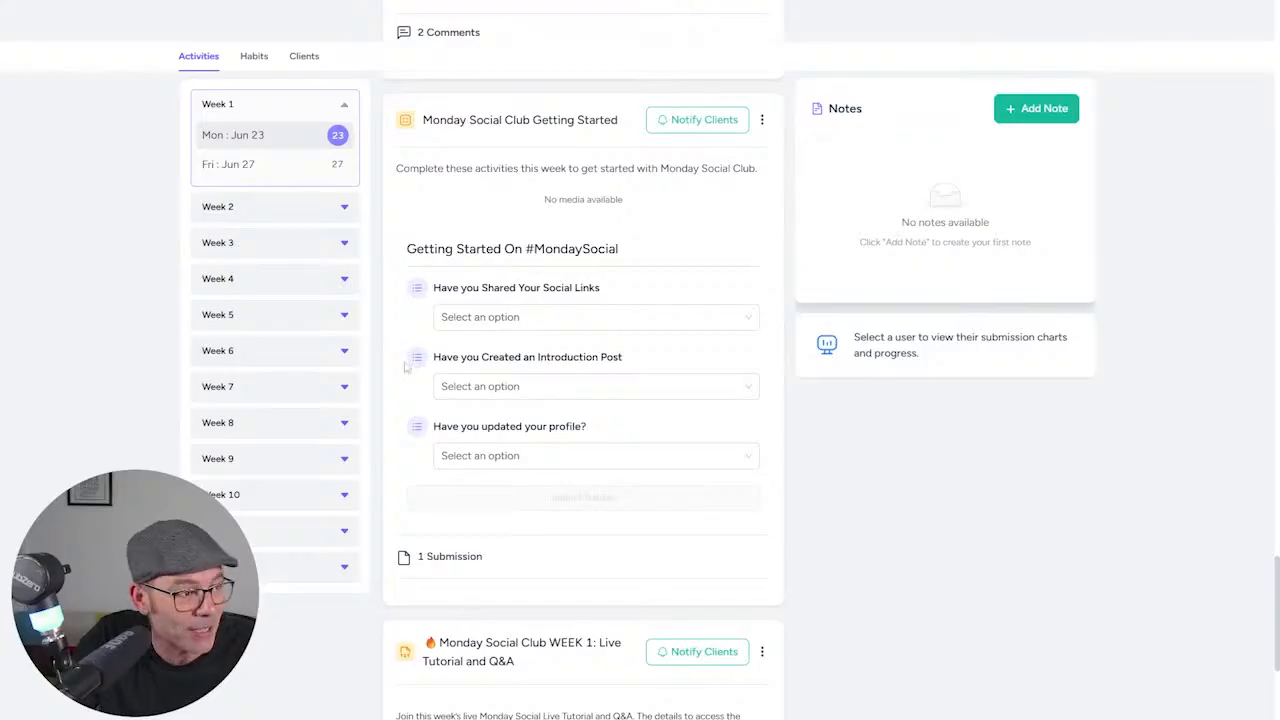
Answer Yes to the three Getting Started questions about sharing social links, creating an introduction post and updating the profile
left_click(509, 318)
left_click(533, 388)
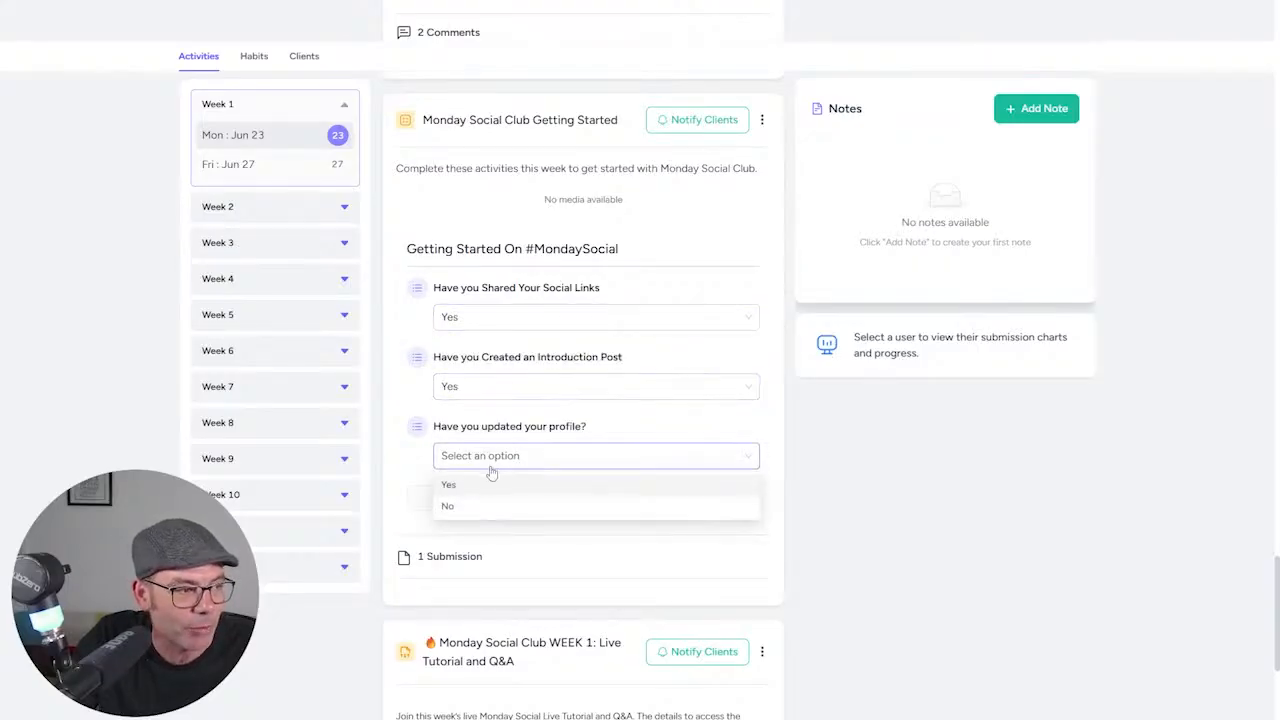
scroll(502, 481, "down", 3)
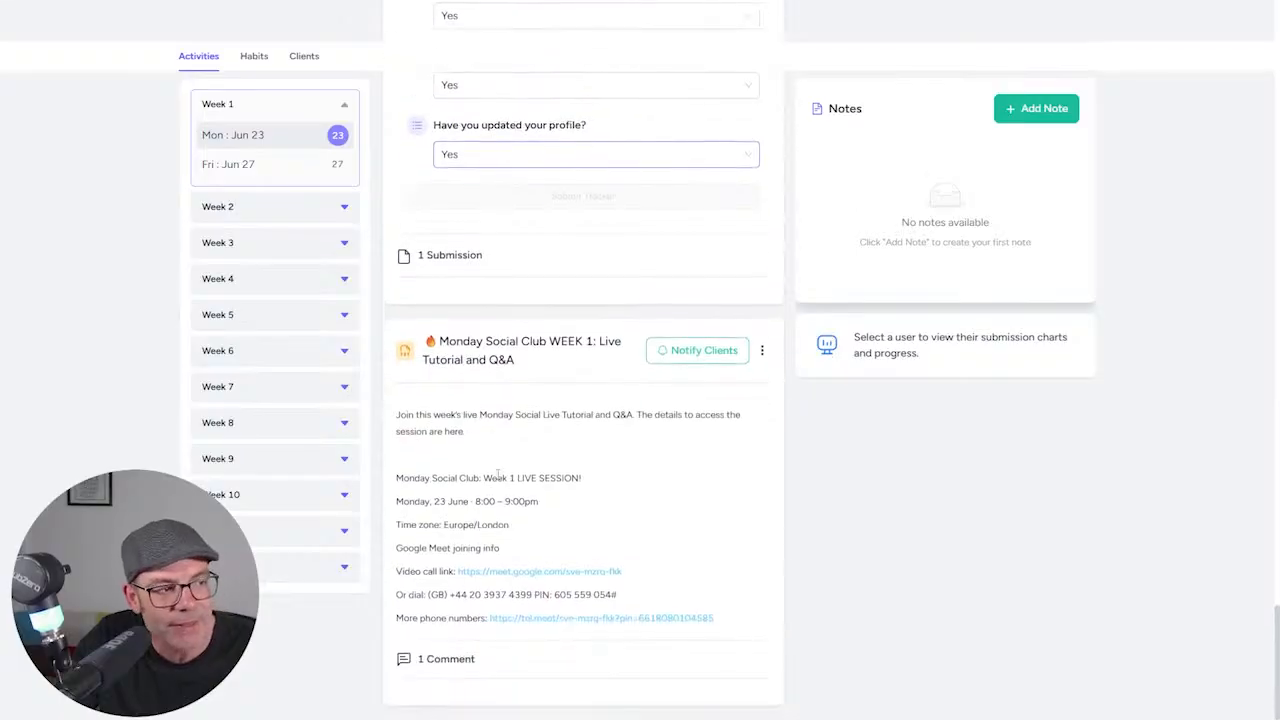
scroll(527, 459, "up", 15)
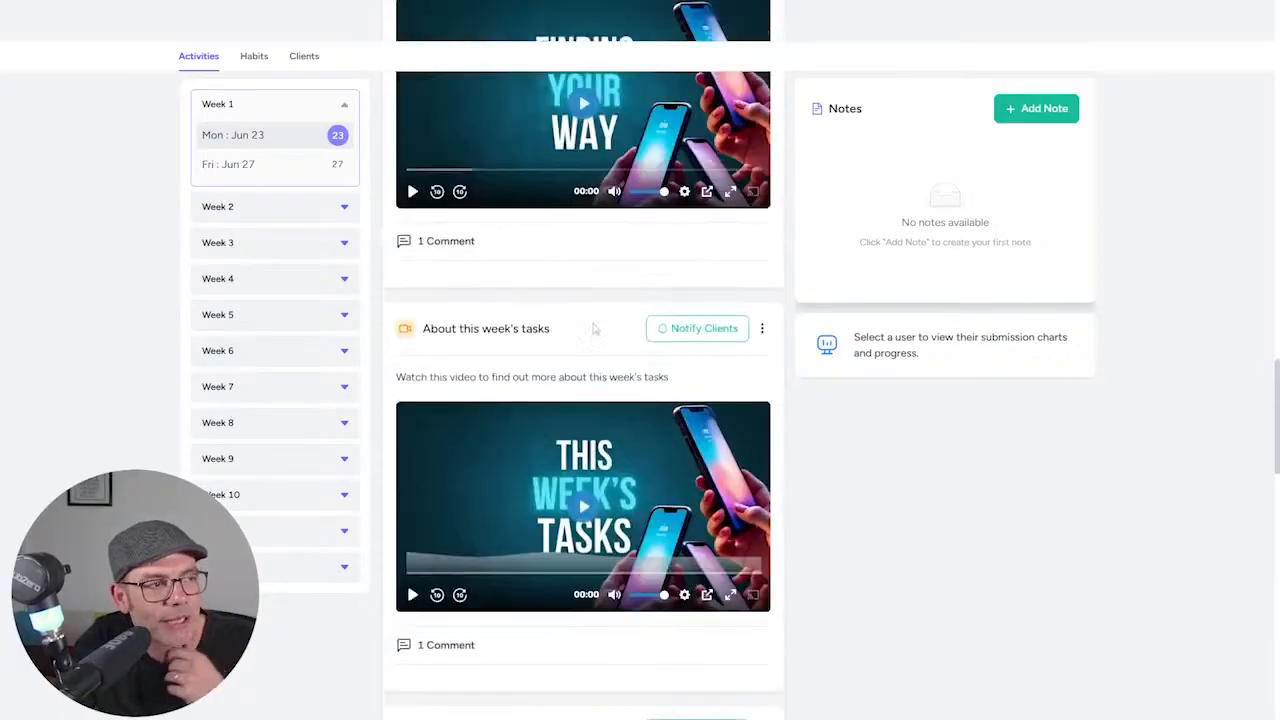
scroll(603, 325, "up", 15)
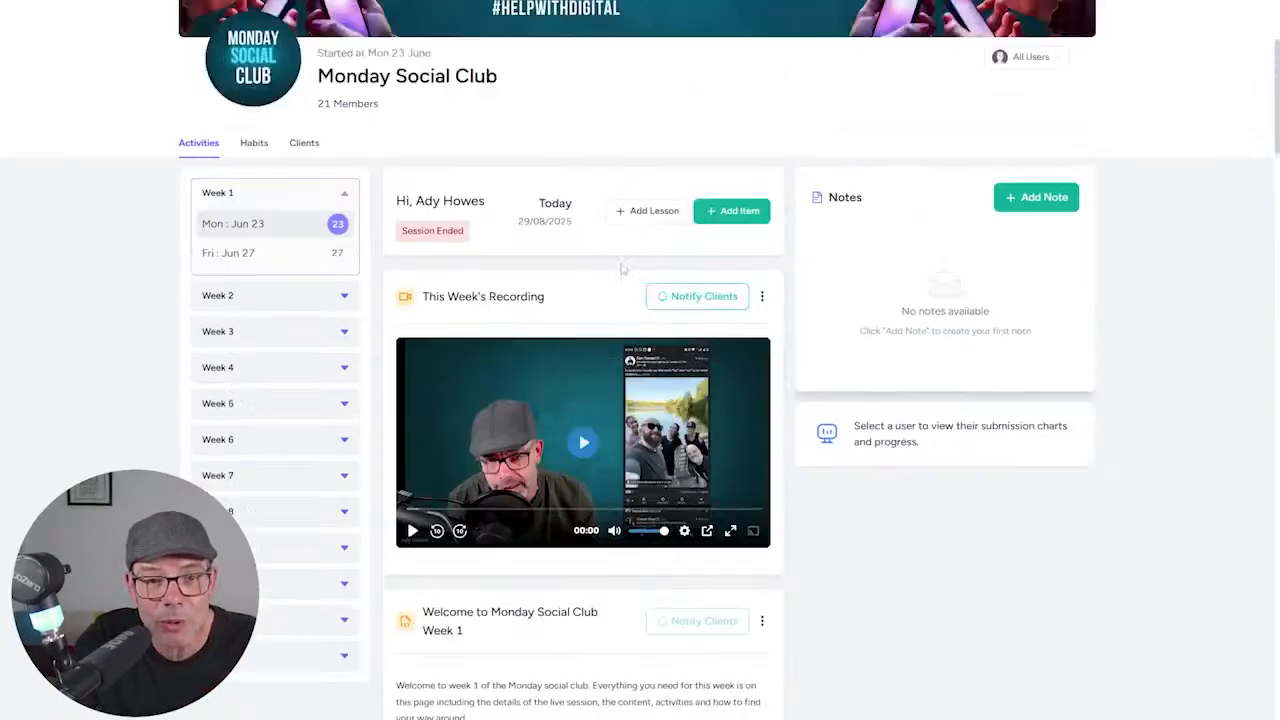